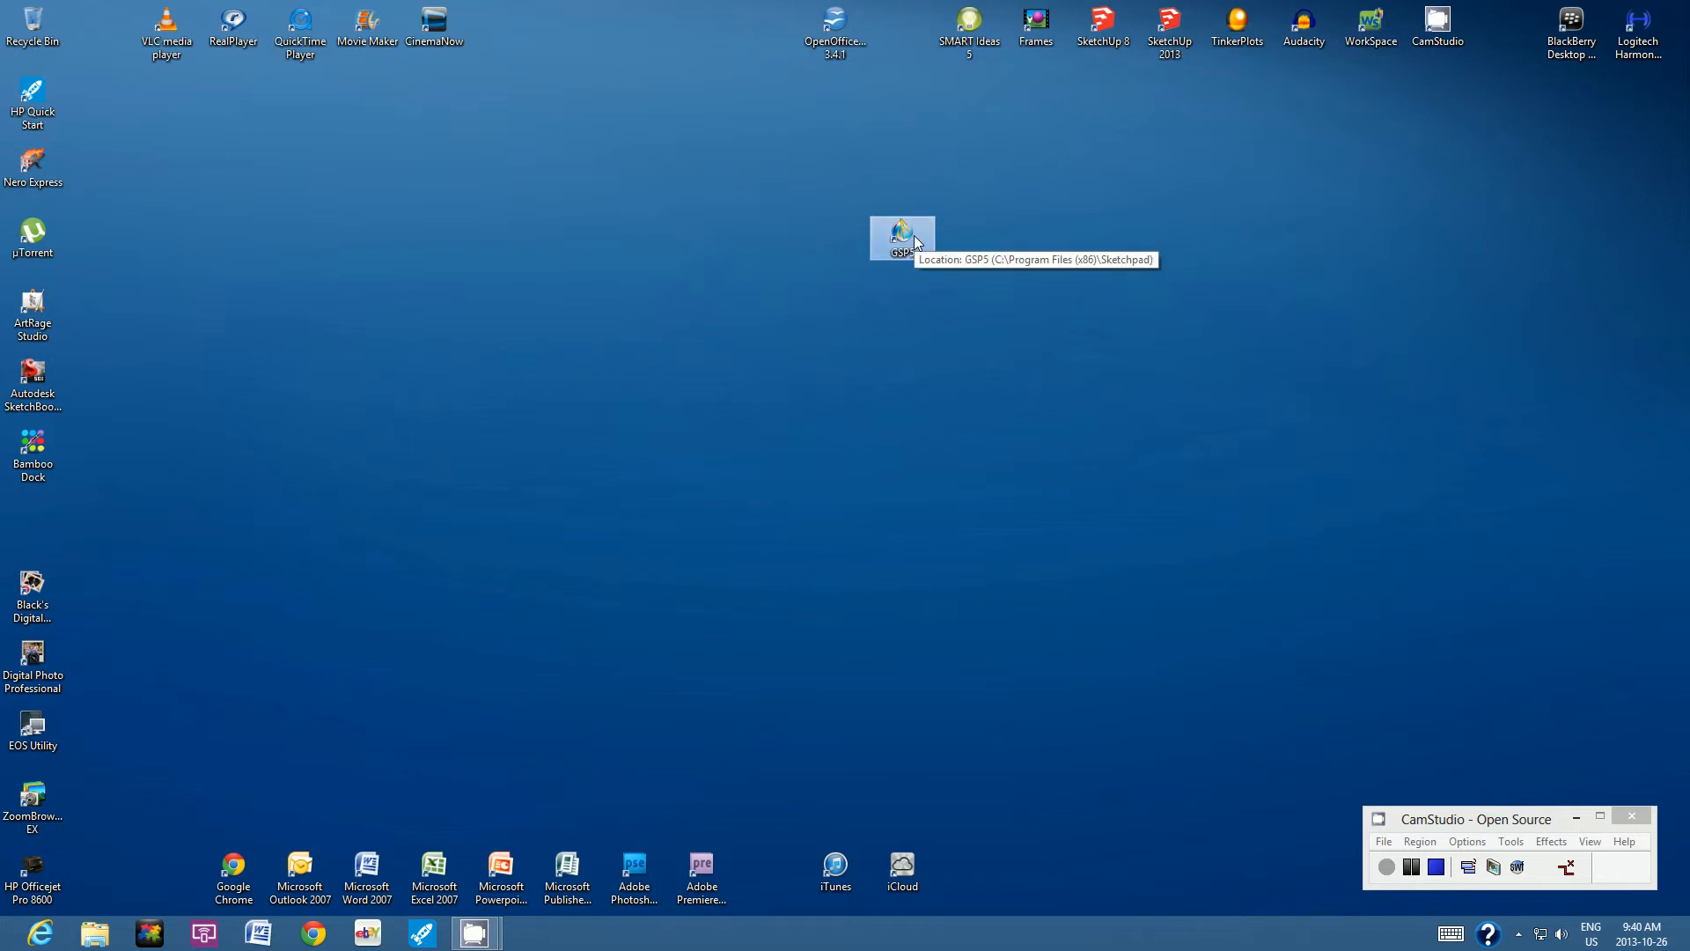
# - Open The Geometer's Sketchpad and add a caption across the sketch's upper edge reading "Tutorial 1: Drawing Line Segments"
pyautogui.doubleClick(915, 242)
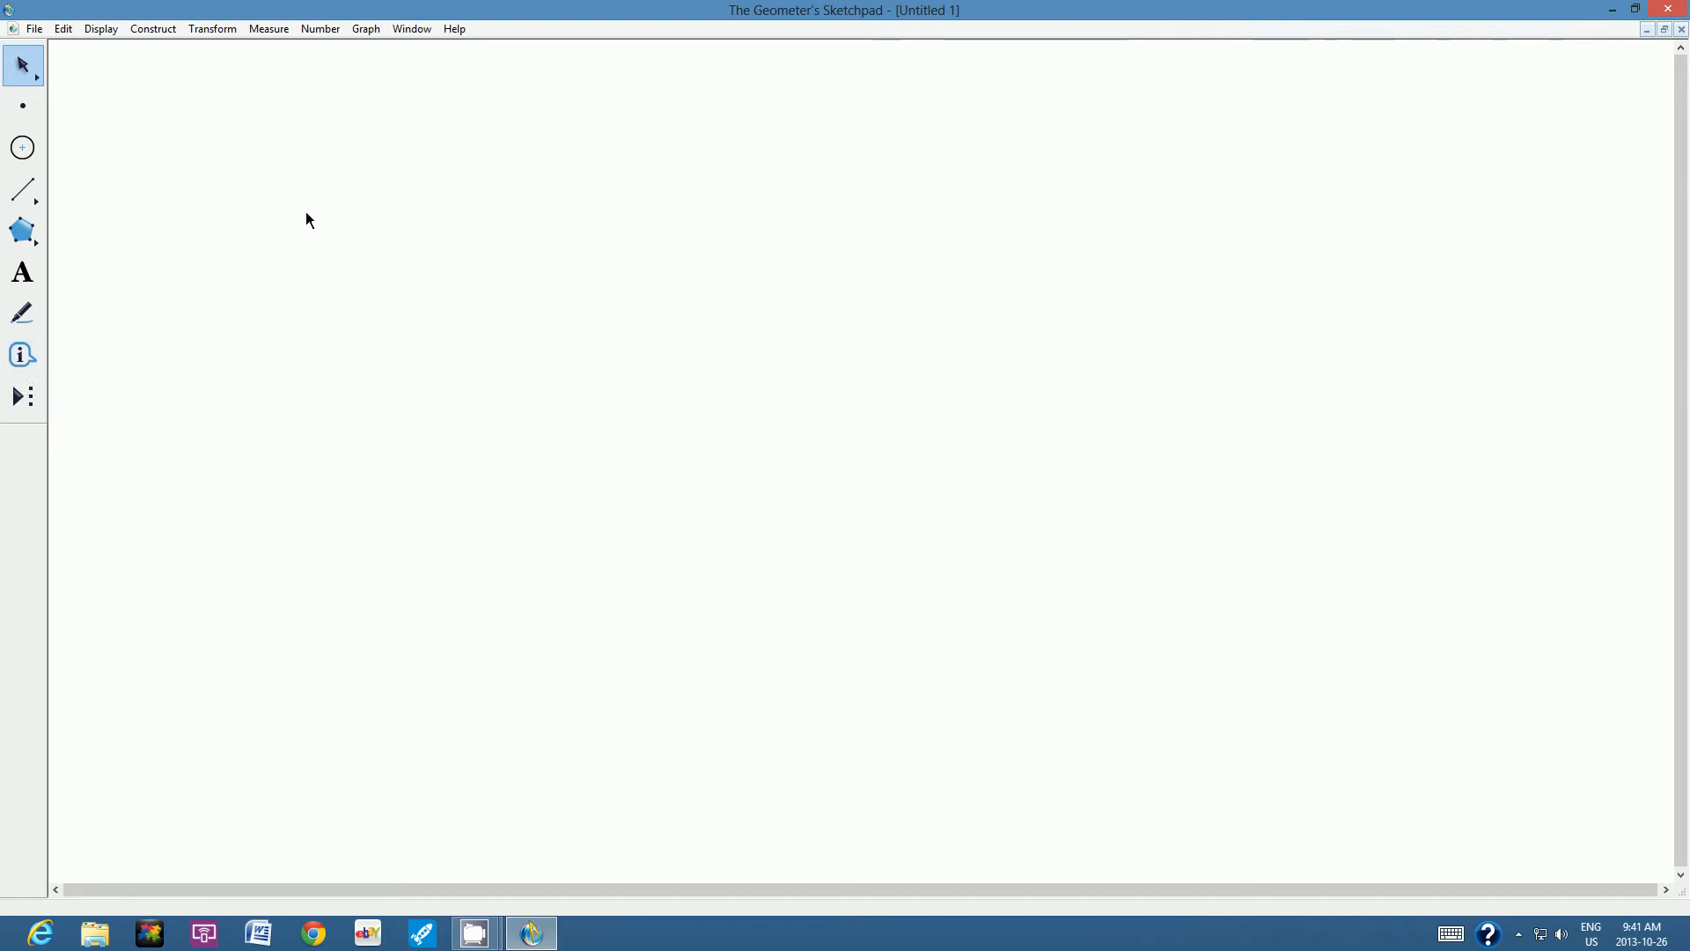
pyautogui.click(22, 279)
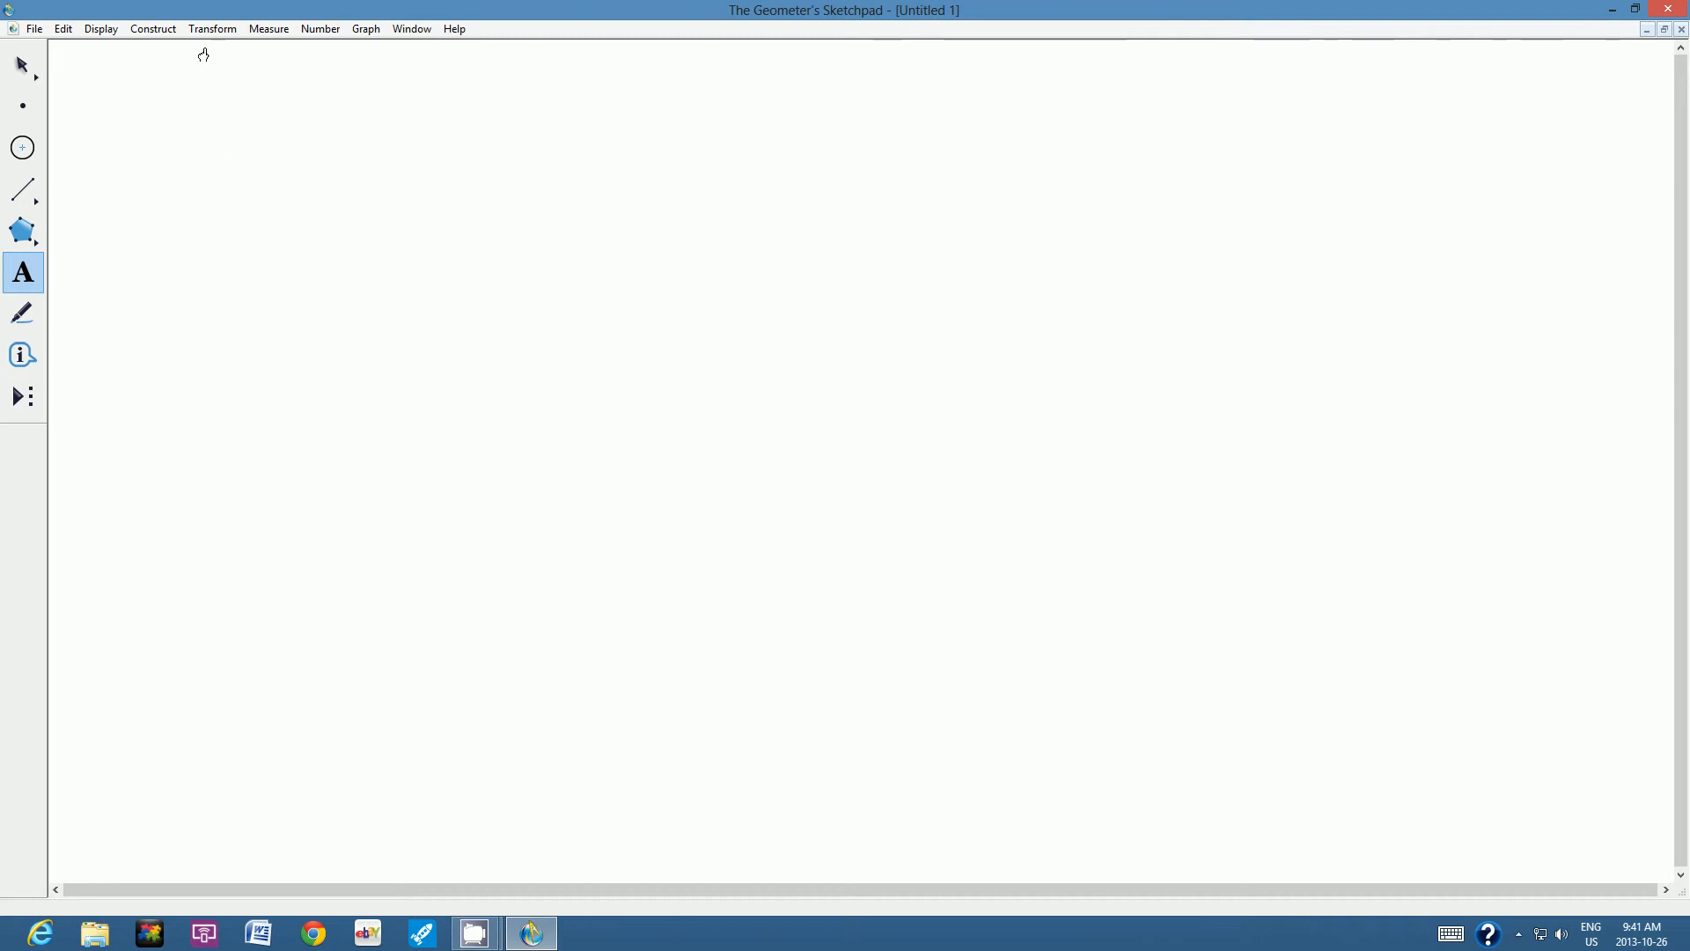
pyautogui.moveTo(204, 54); pyautogui.dragTo(1290, 99)
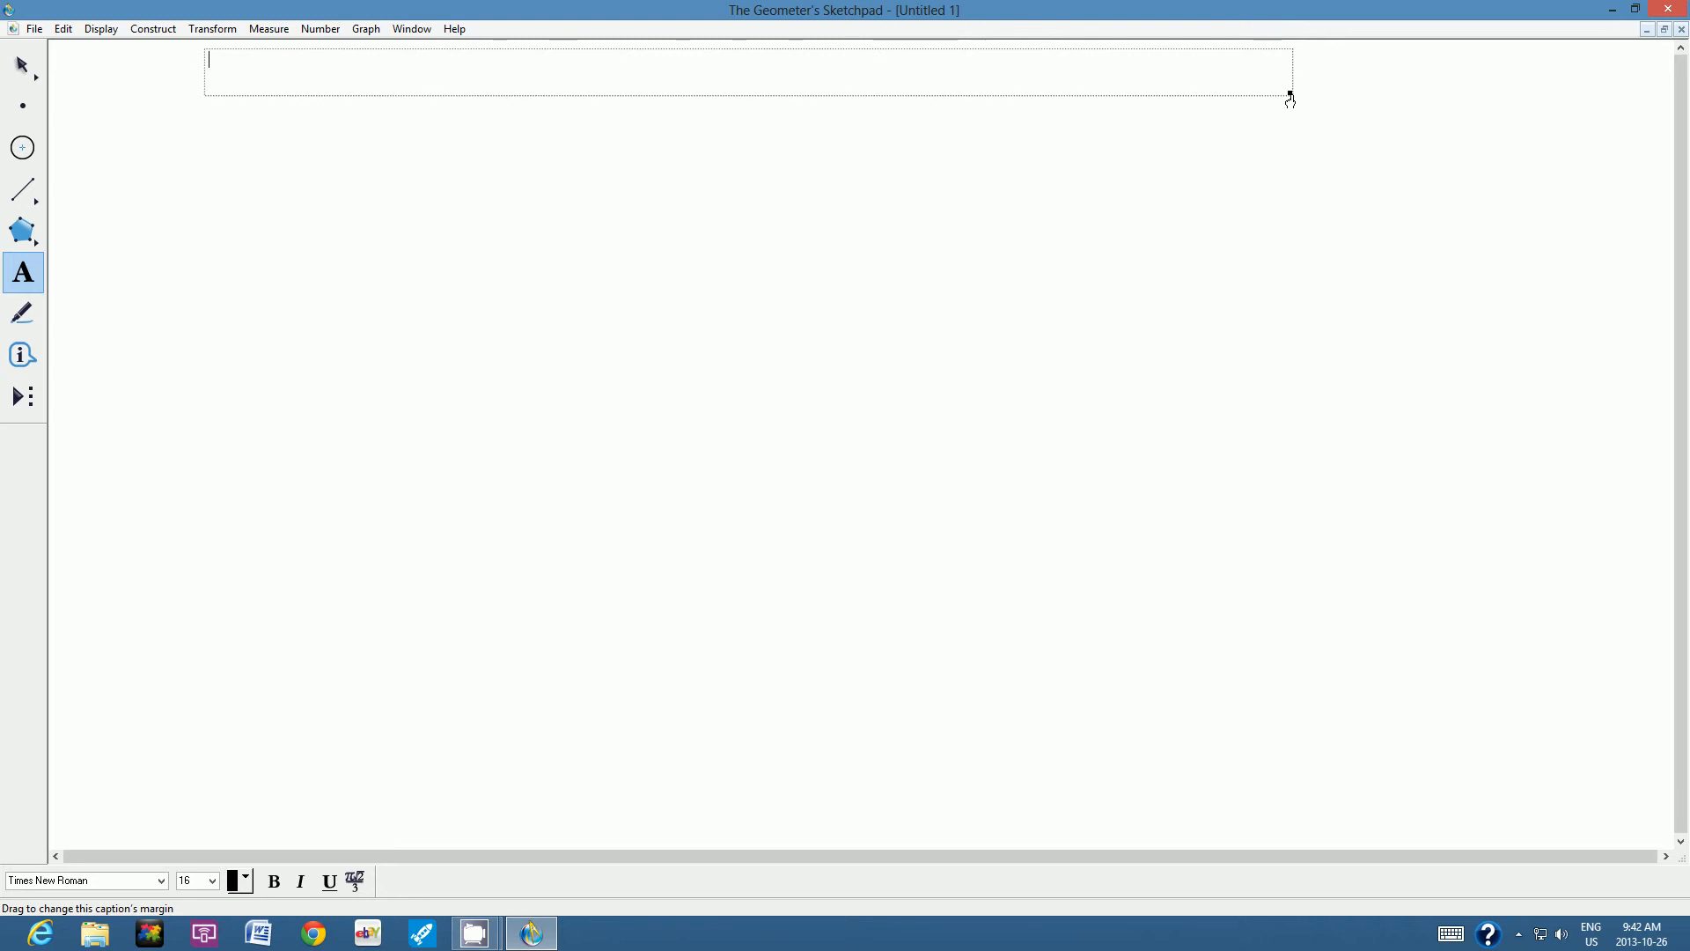
pyautogui.write('Tutorial 1:  Drawing Line Segments')
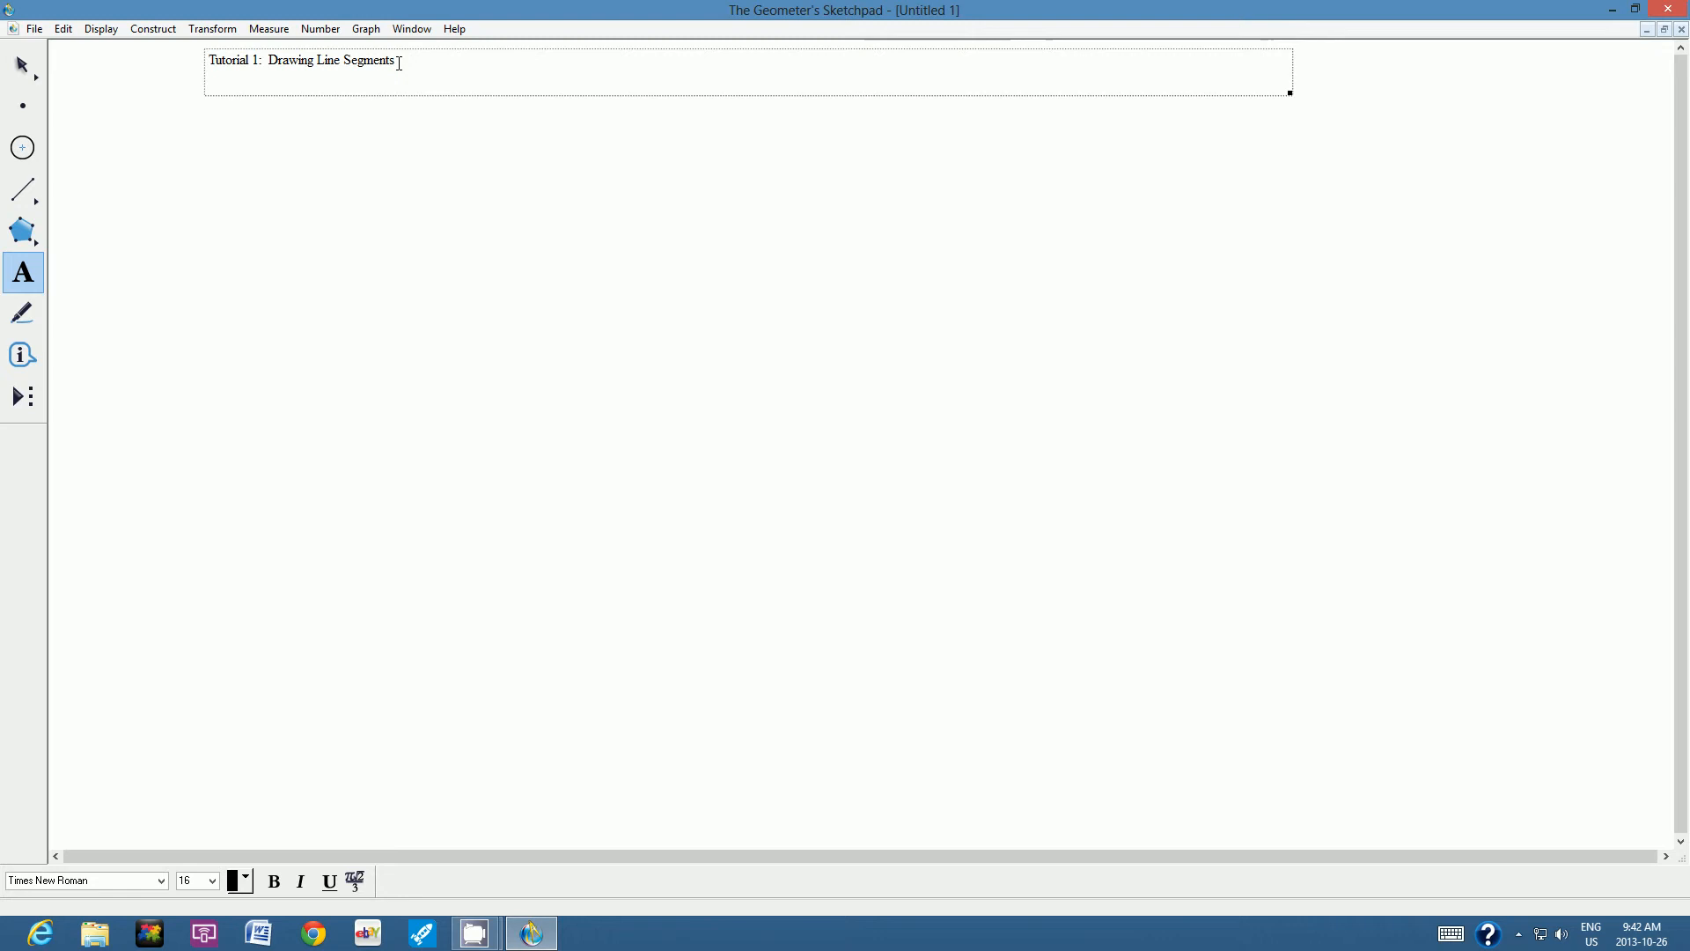
# - Format the whole title caption as Calibri, size 24, bold and underlined
pyautogui.moveTo(398, 60); pyautogui.dragTo(210, 72)
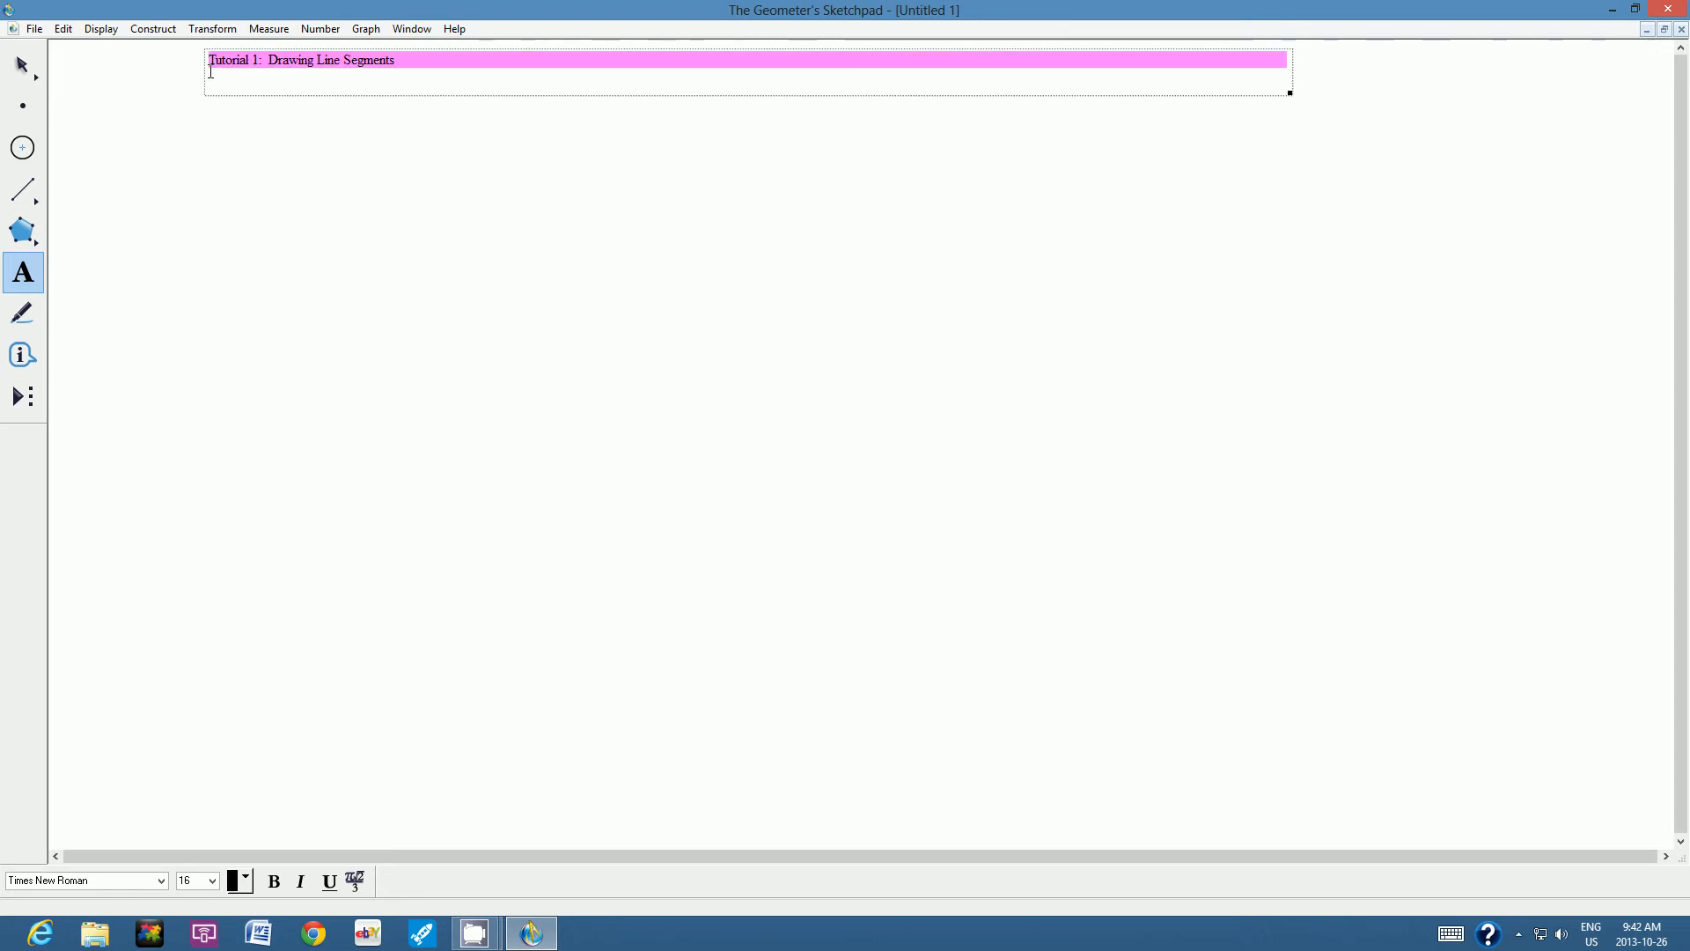
pyautogui.click(161, 882)
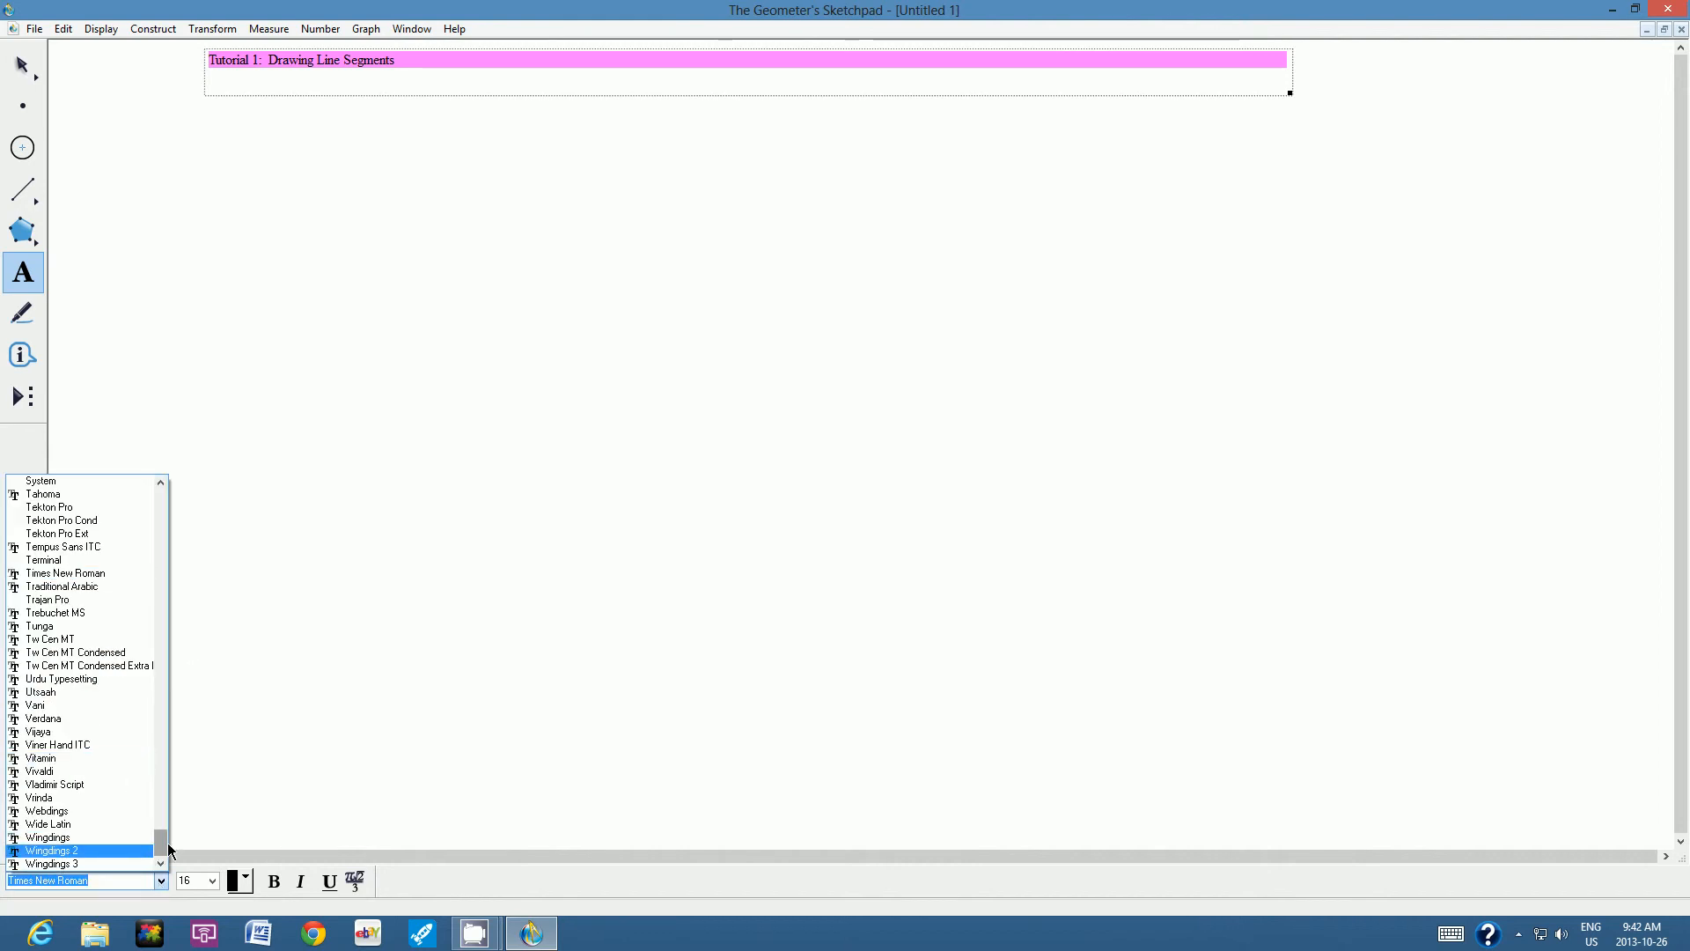
pyautogui.moveTo(162, 844); pyautogui.dragTo(192, 577)
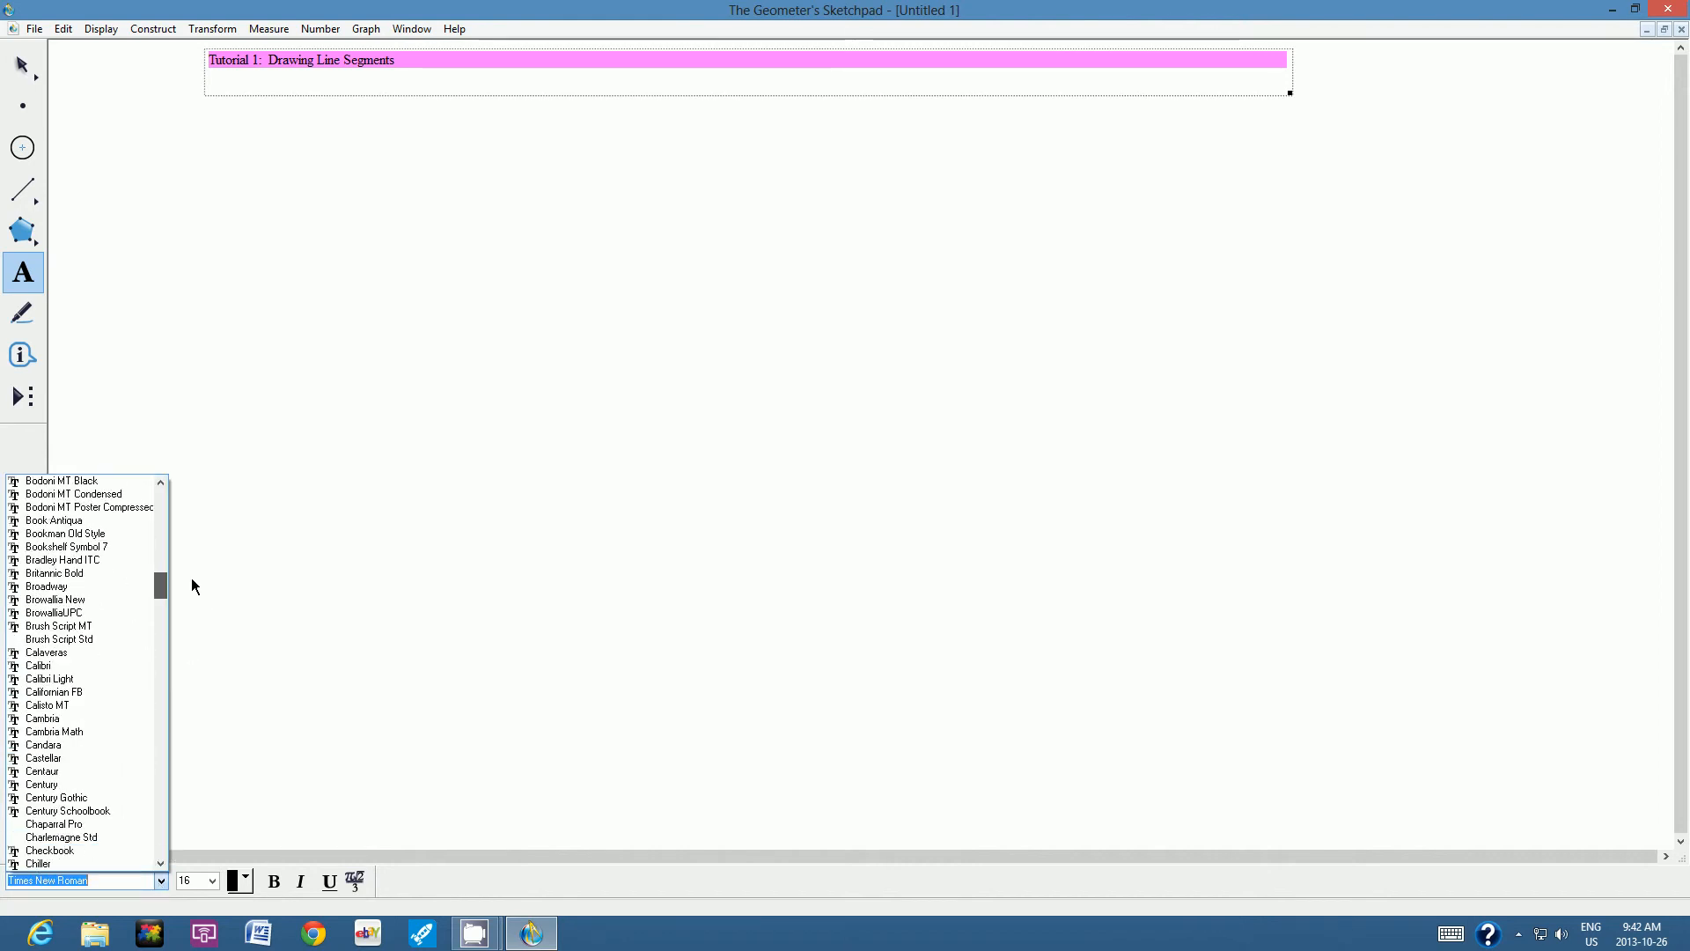
pyautogui.click(40, 667)
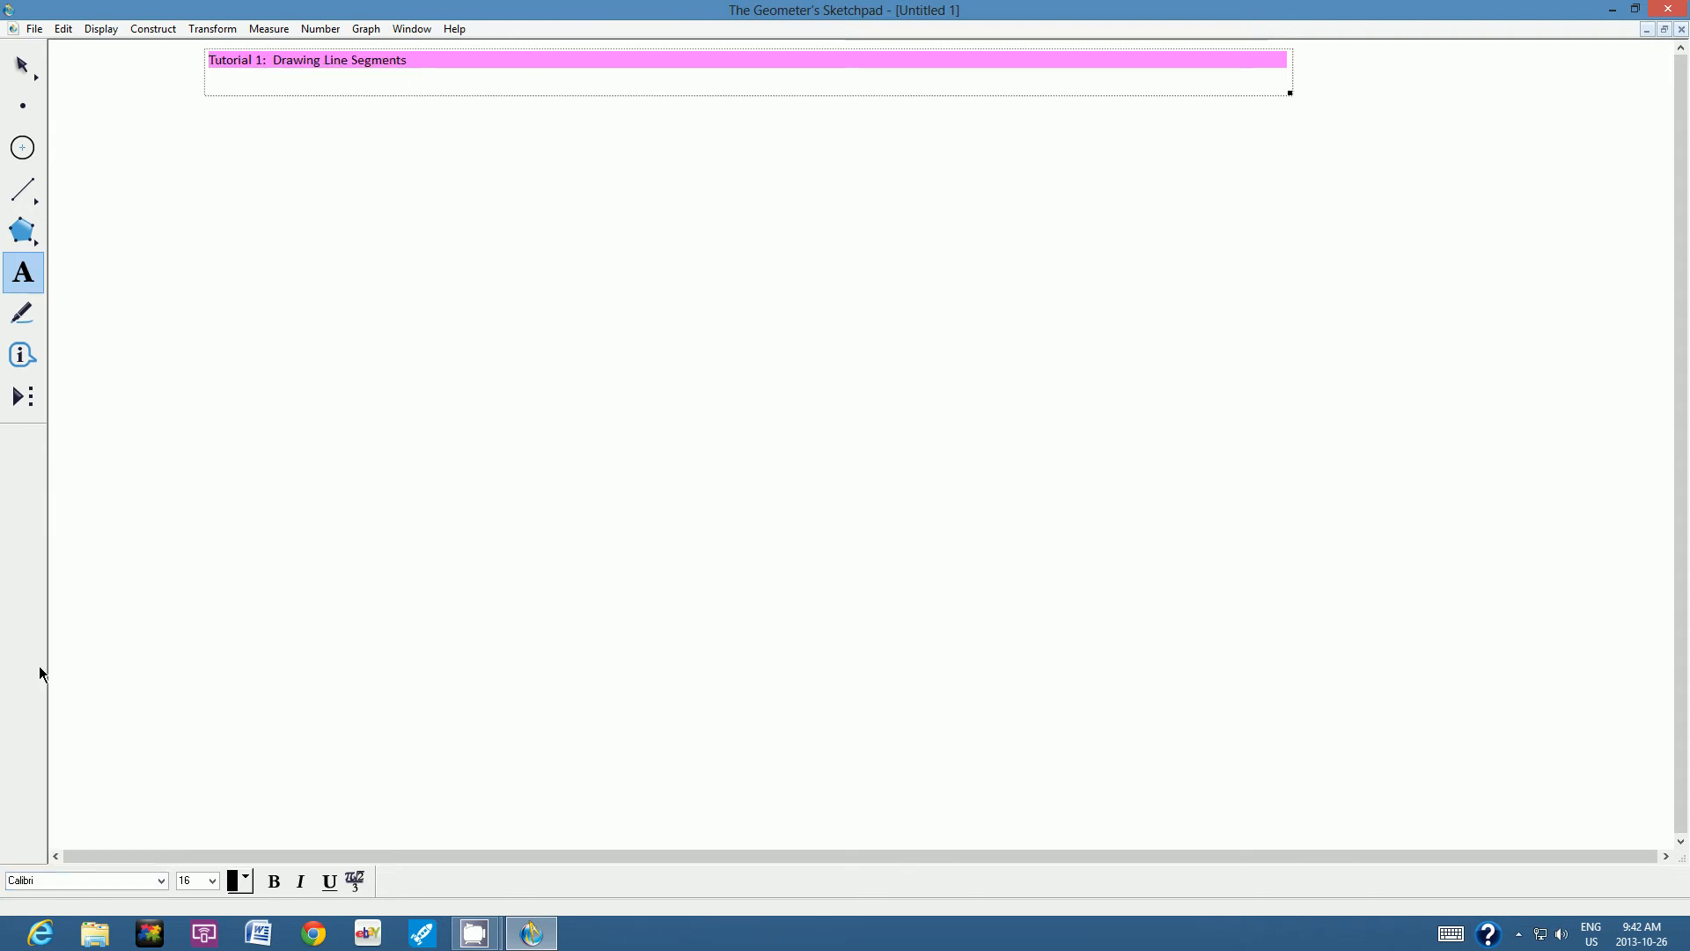
pyautogui.click(212, 881)
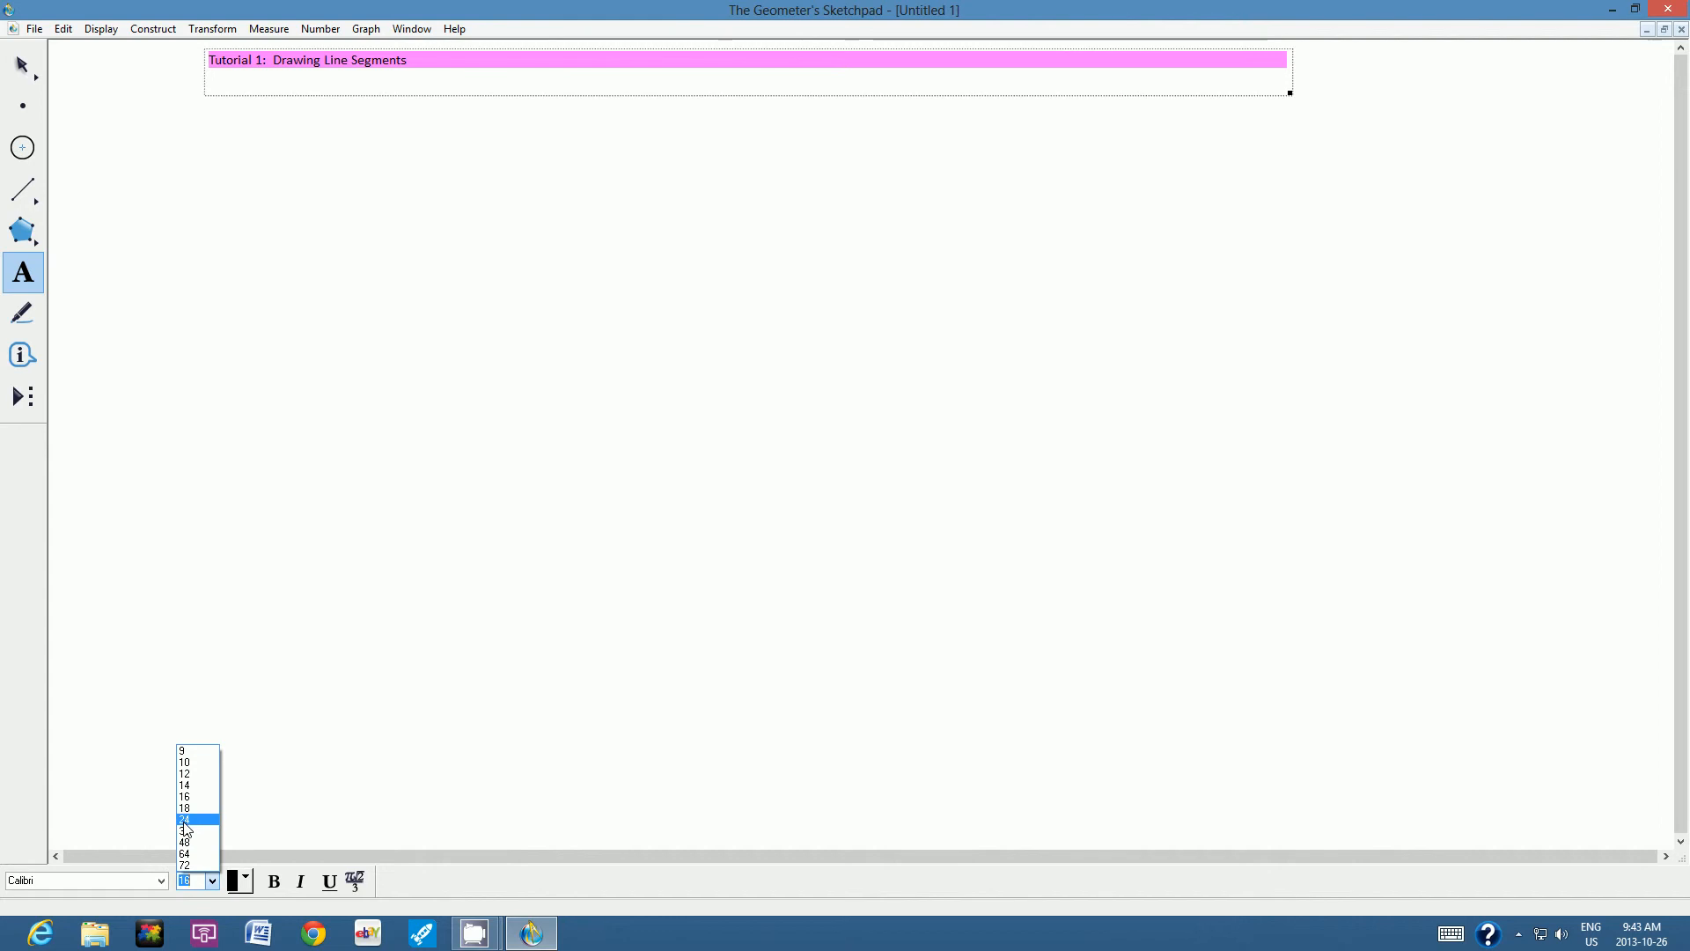
pyautogui.click(187, 820)
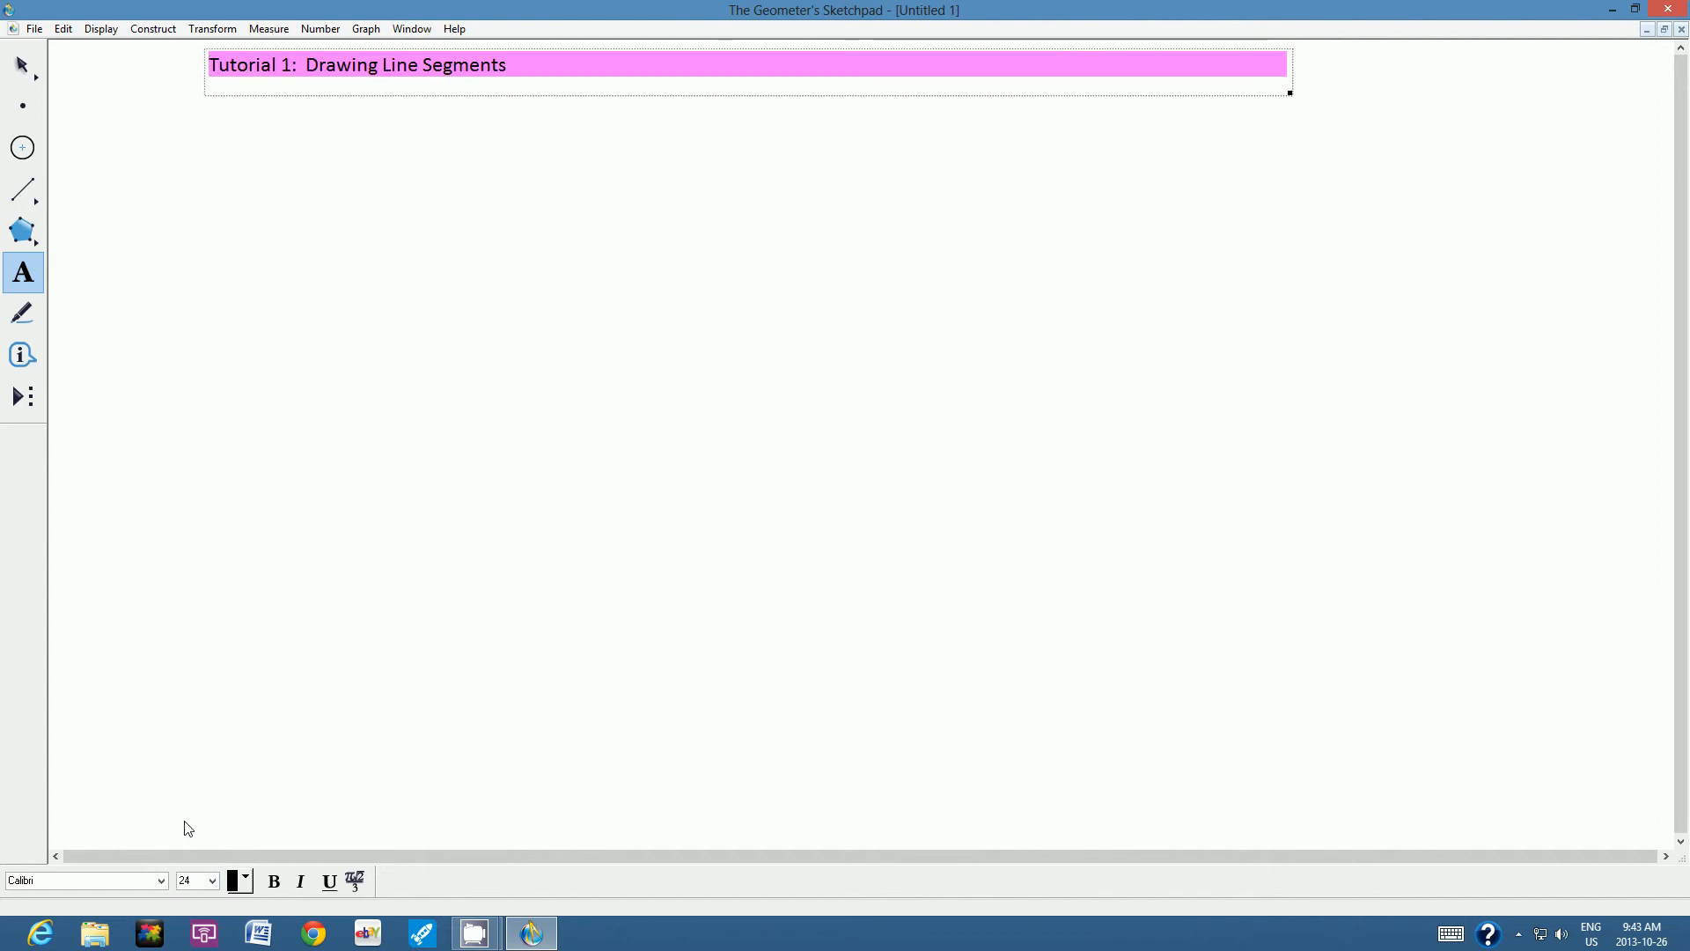
pyautogui.click(282, 882)
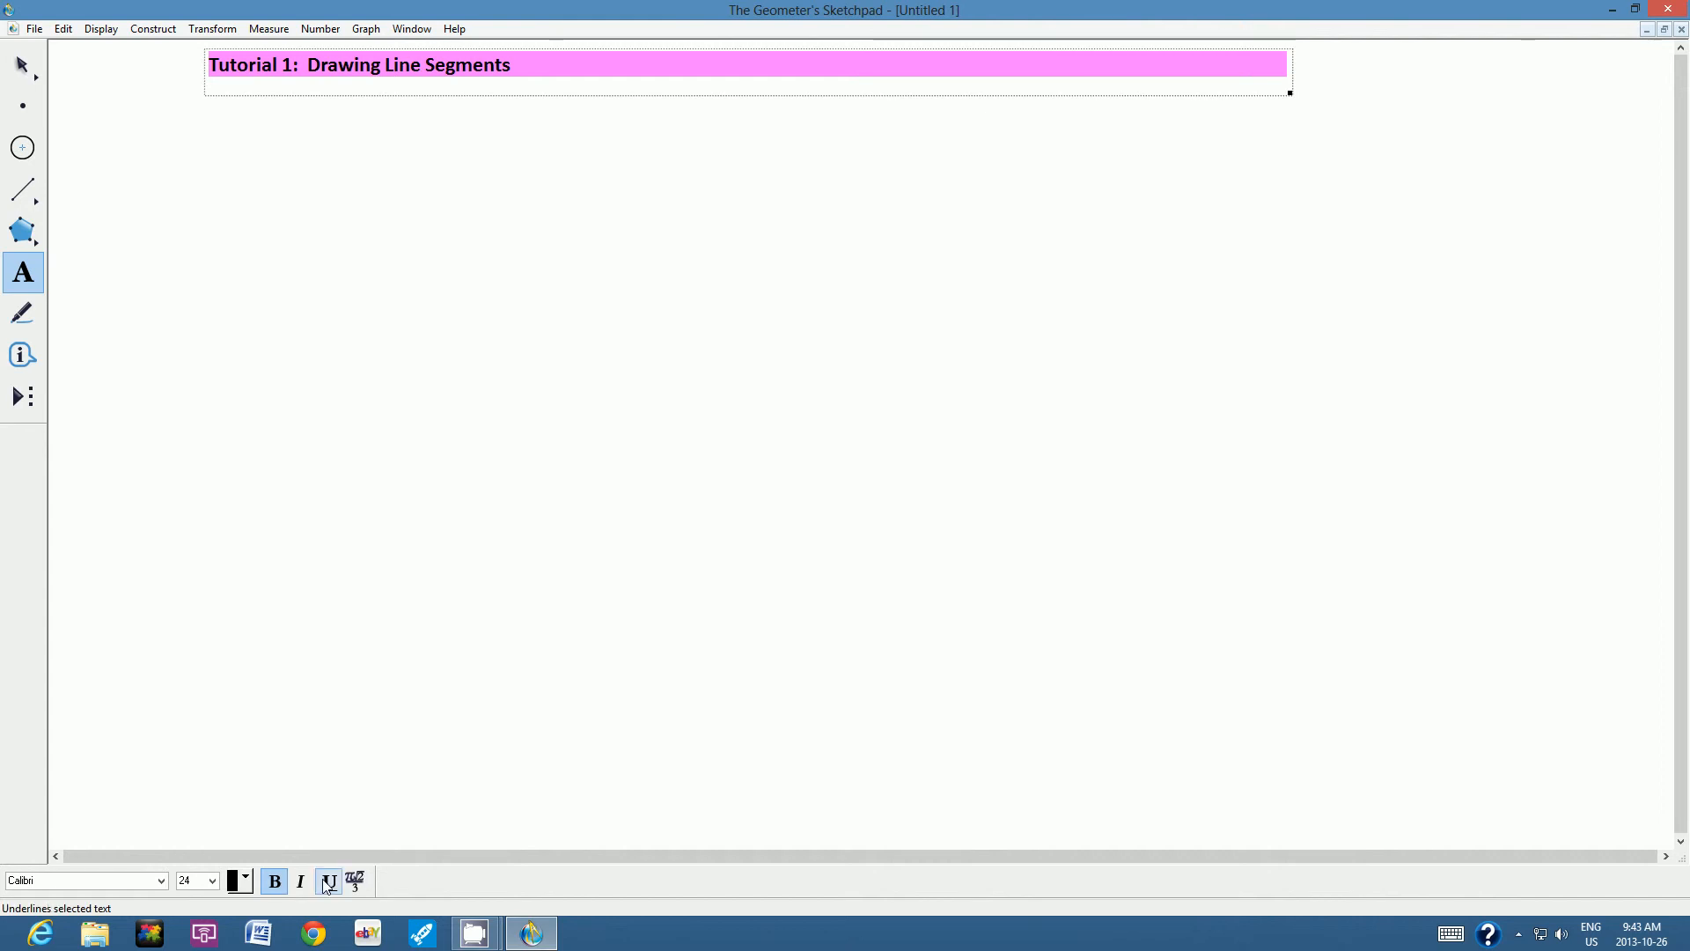
pyautogui.click(325, 882)
pyautogui.click(429, 159)
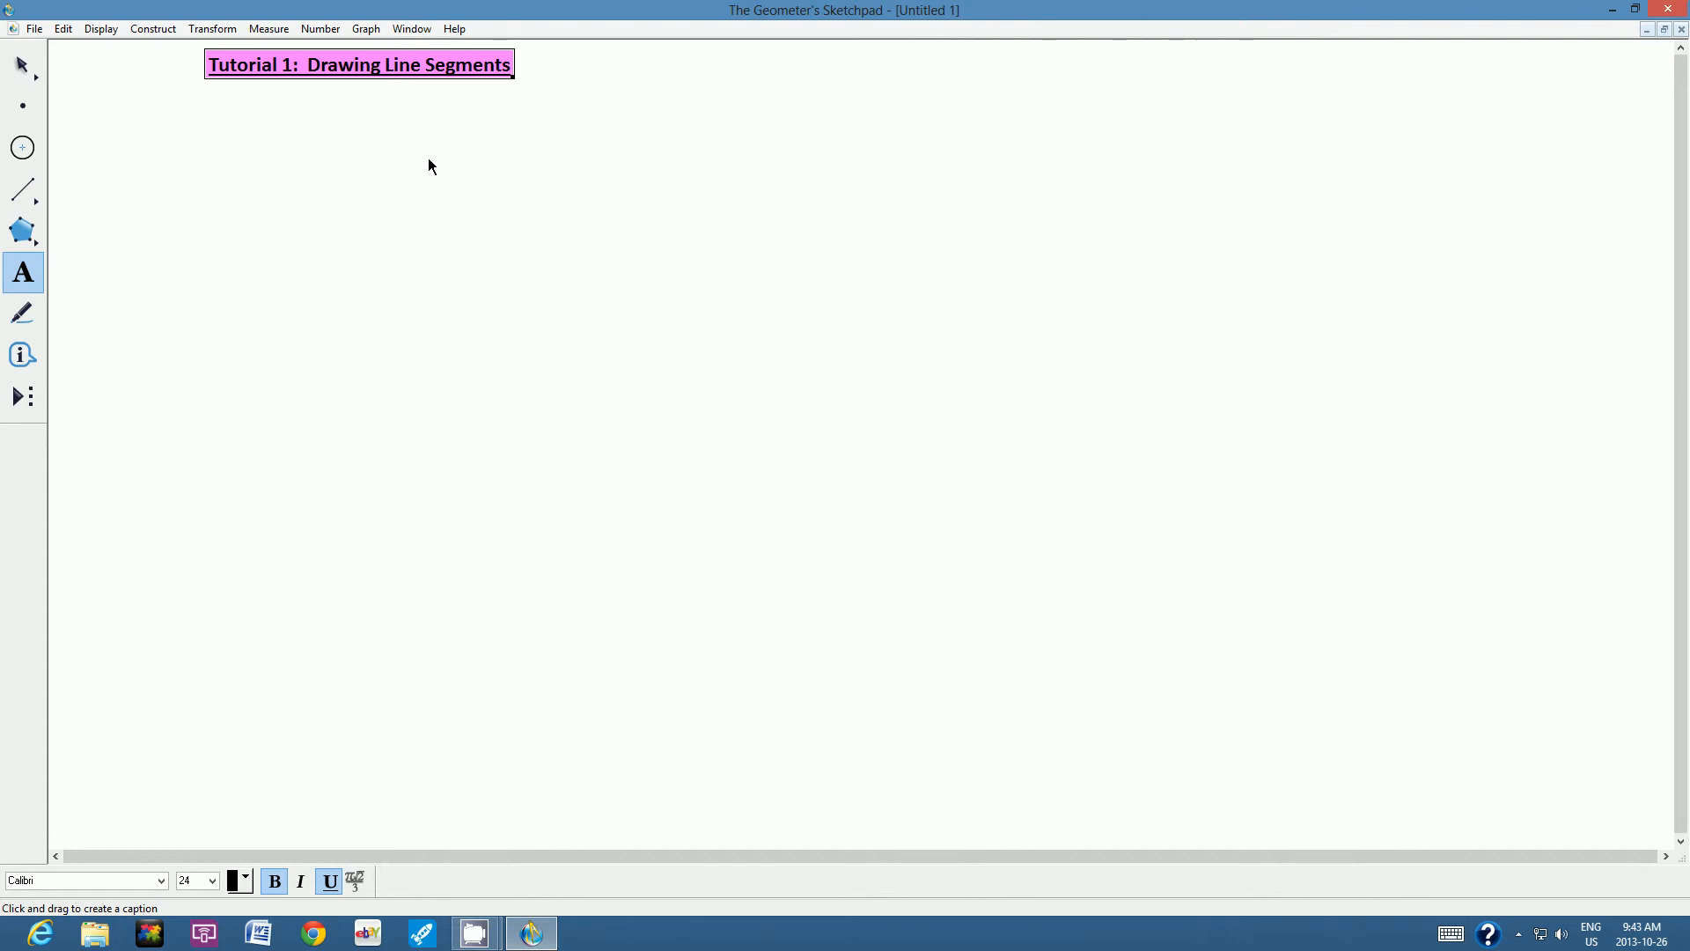
# - Move the title caption to the horizontal centre of the sketch's upper edge and deselect it
pyautogui.click(21, 70)
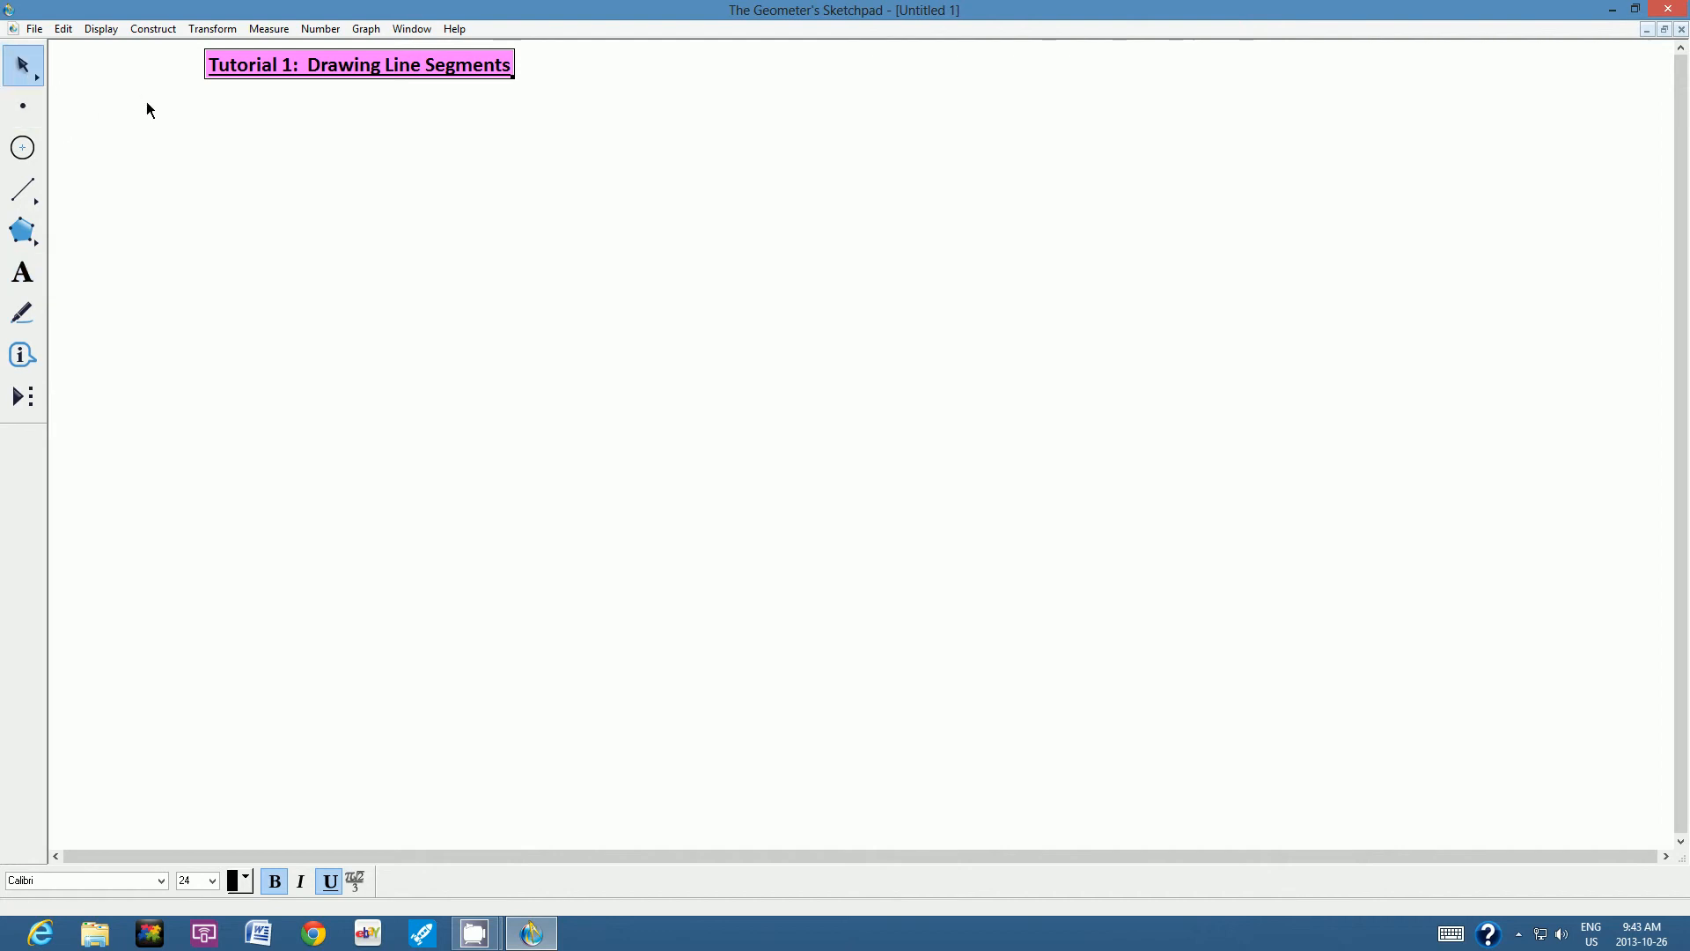
pyautogui.moveTo(248, 70); pyautogui.dragTo(689, 66)
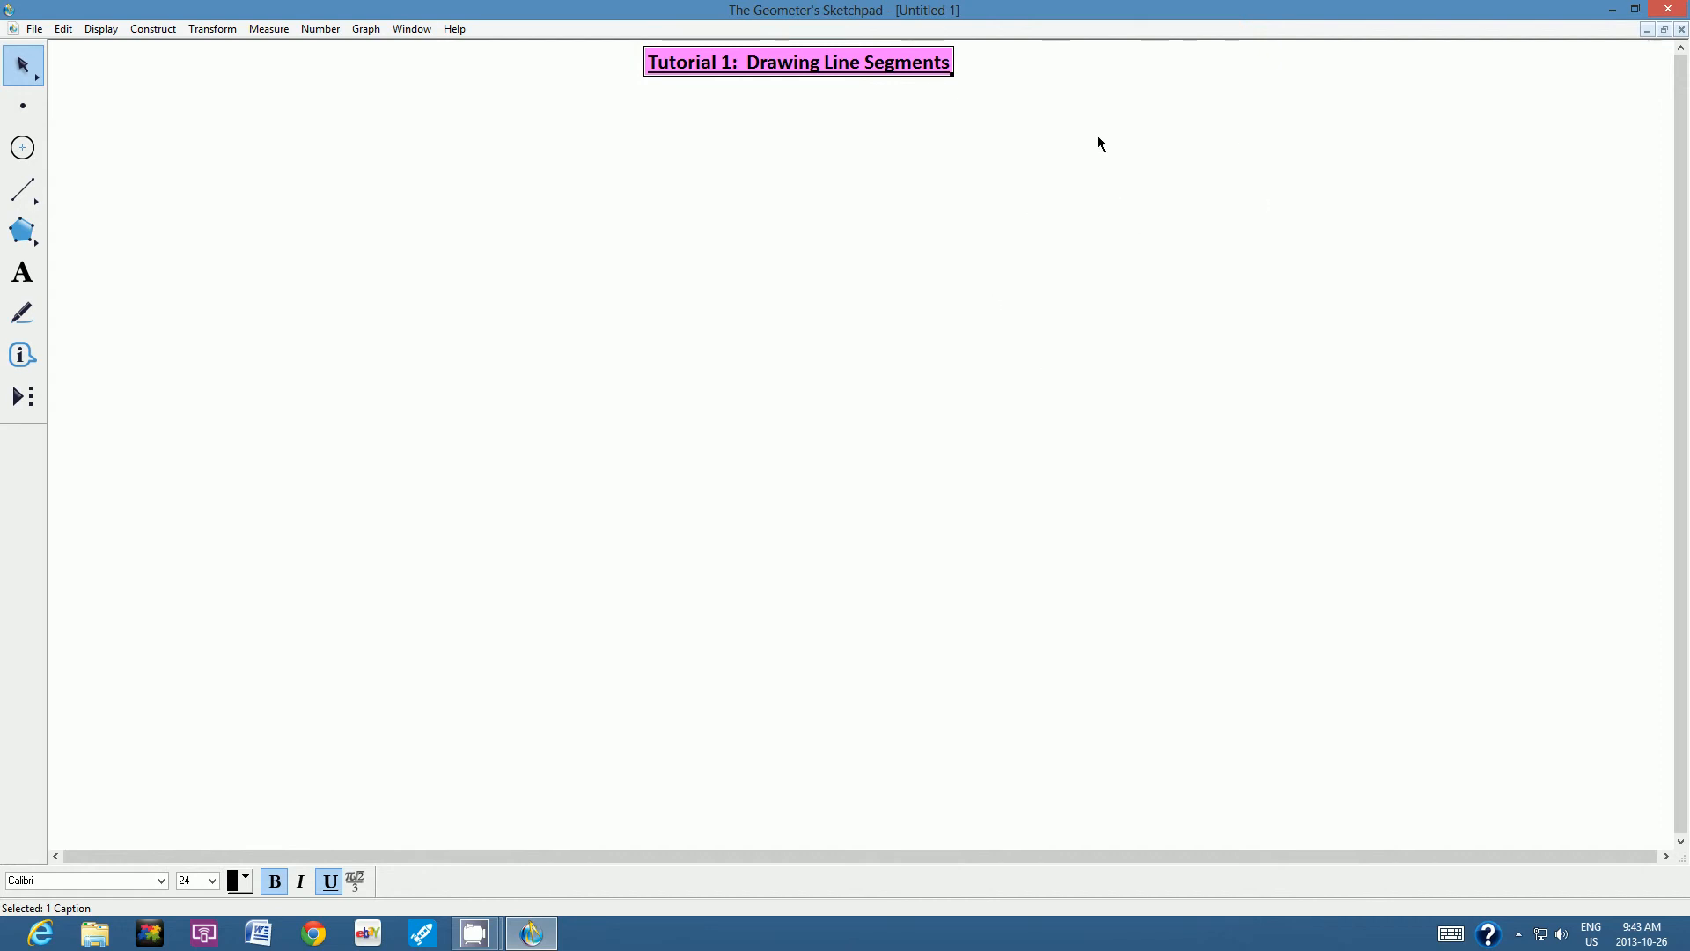
pyautogui.press('Escape')
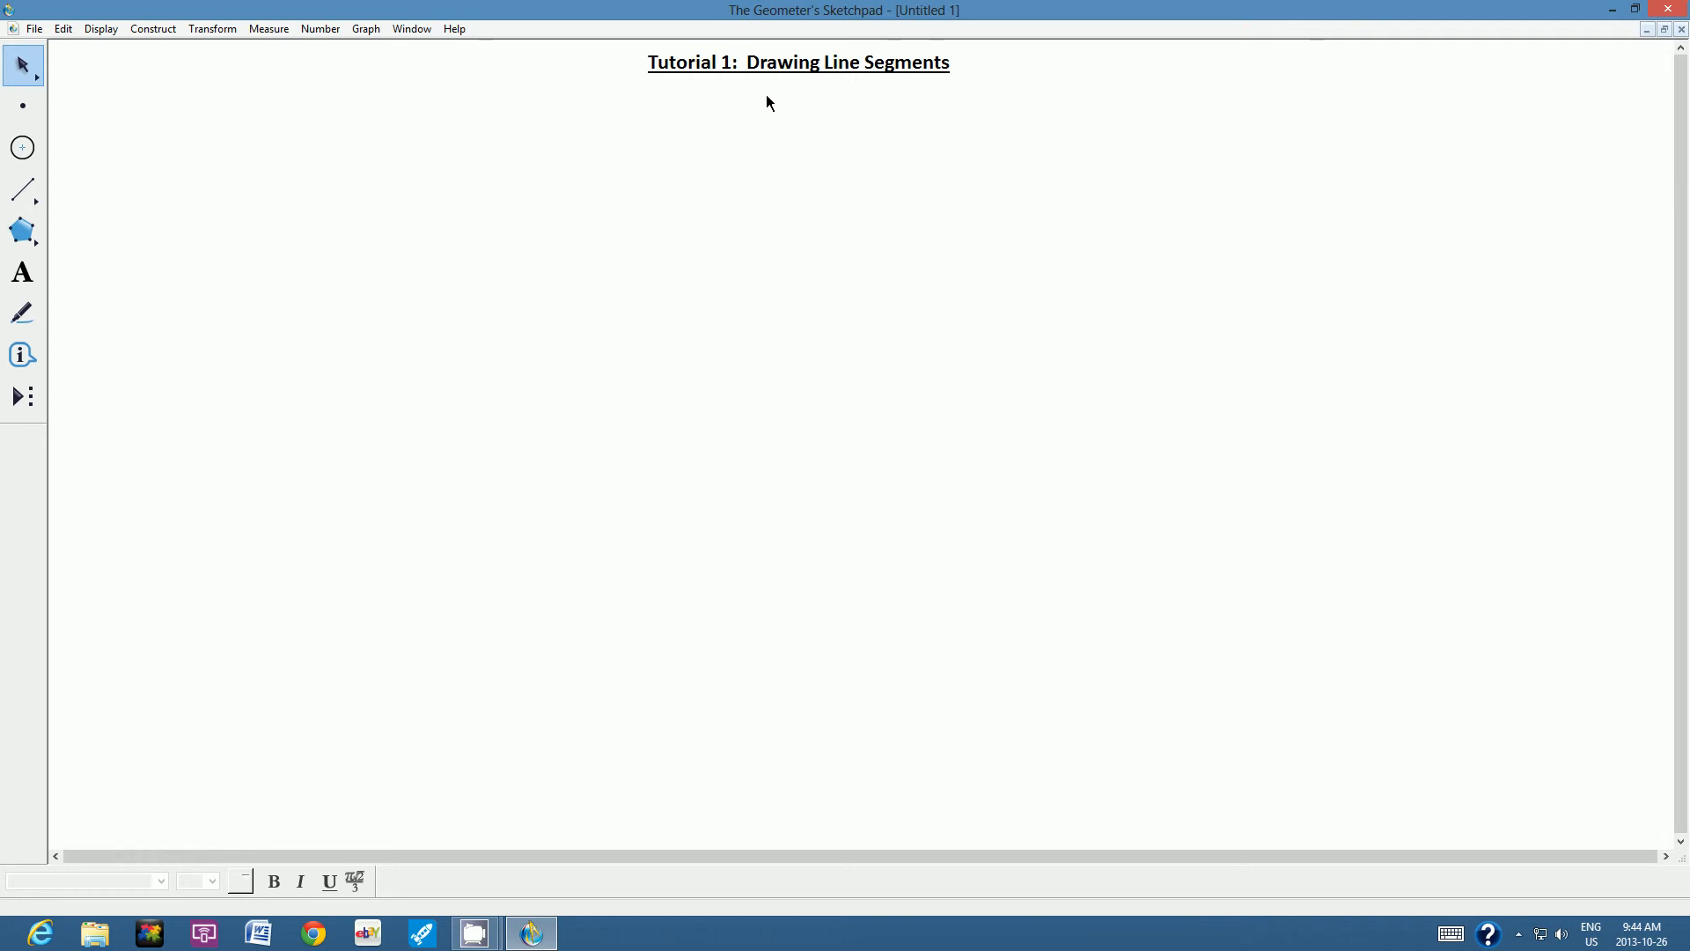
pyautogui.moveTo(778, 66)
pyautogui.mouseDown()
pyautogui.moveTo(683, 99)
pyautogui.moveTo(760, 67)
pyautogui.mouseUp()
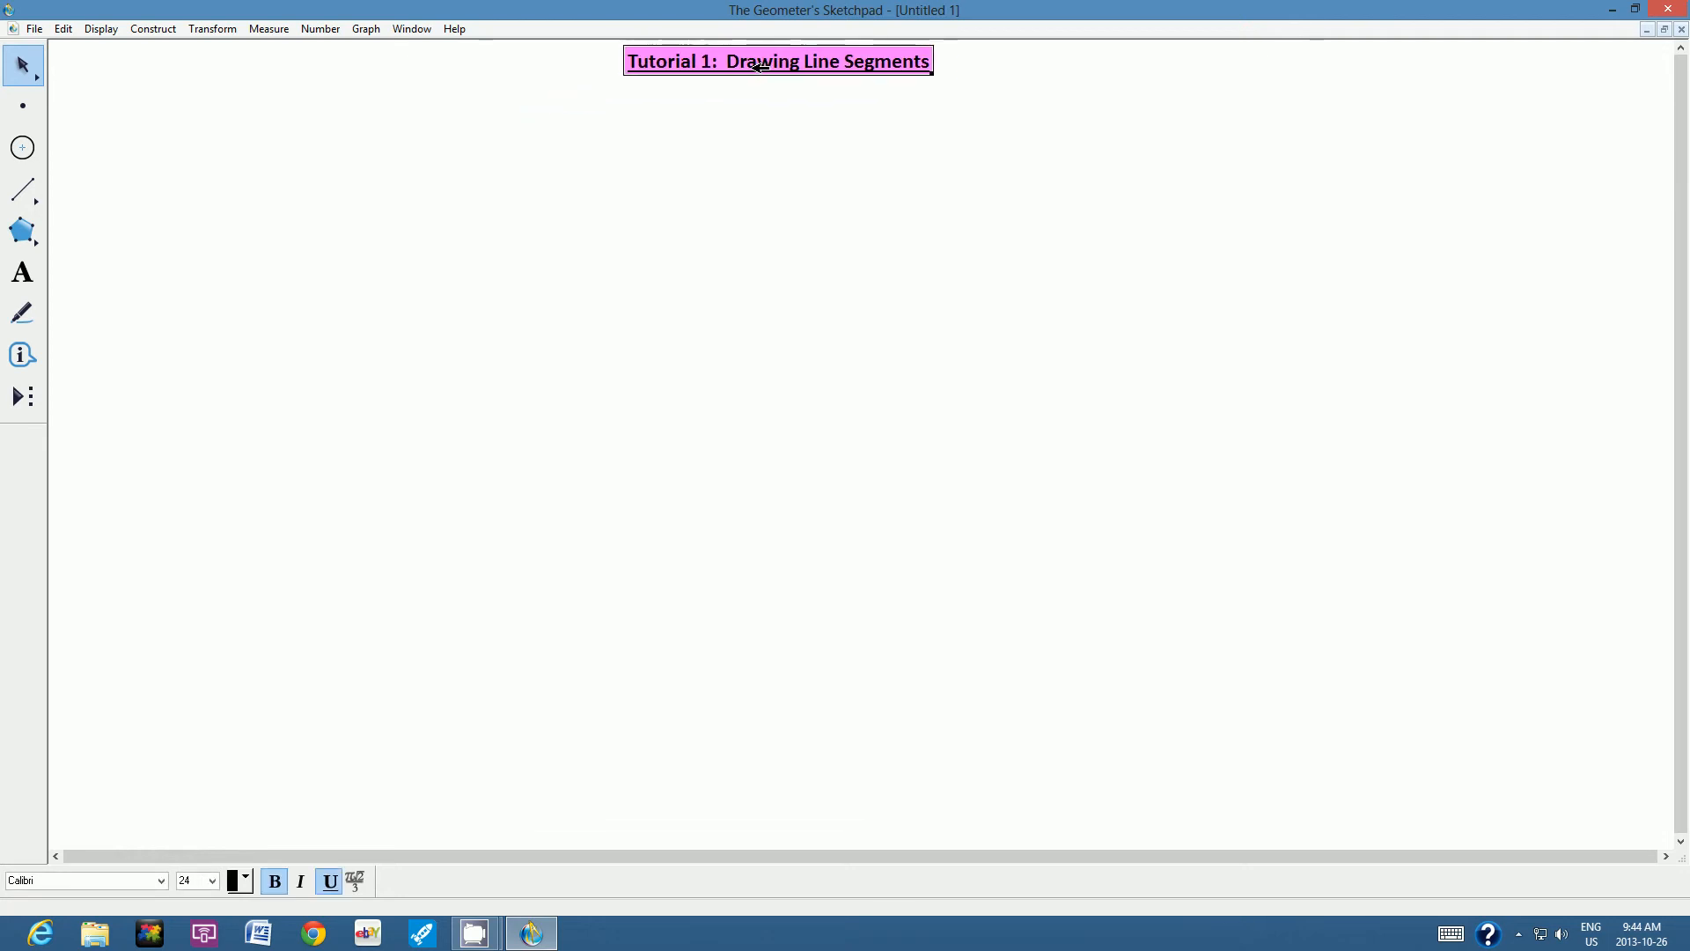
pyautogui.click(744, 180)
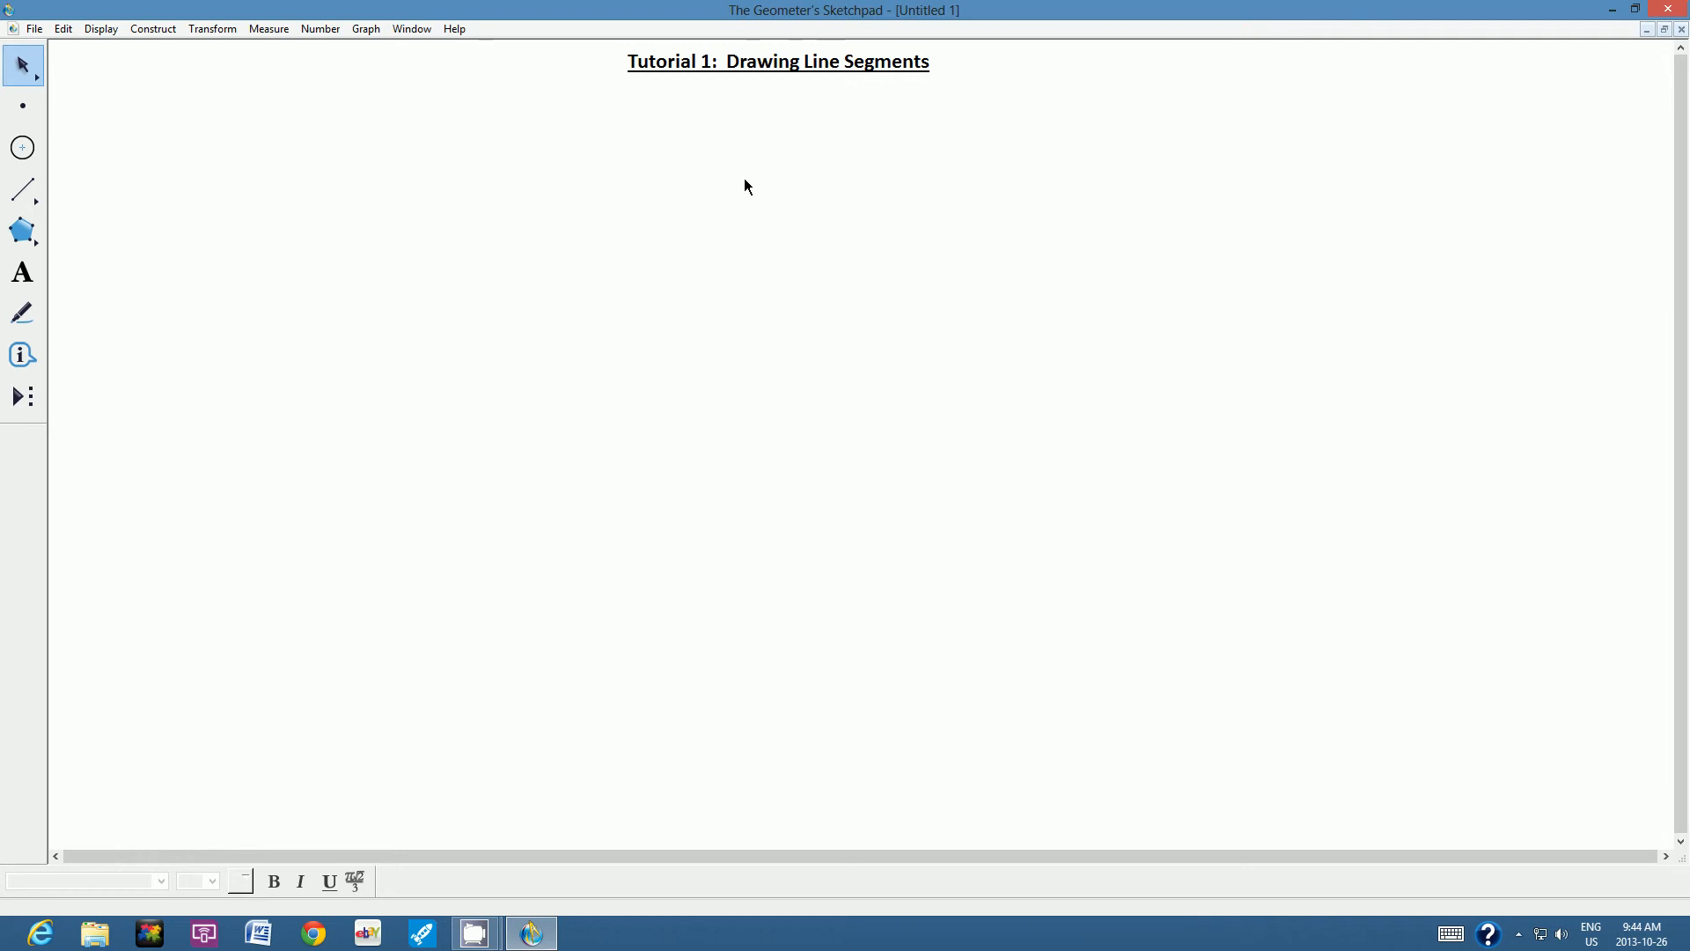
# - Add a second caption below the title with "By:", the author's name and 510
pyautogui.click(24, 274)
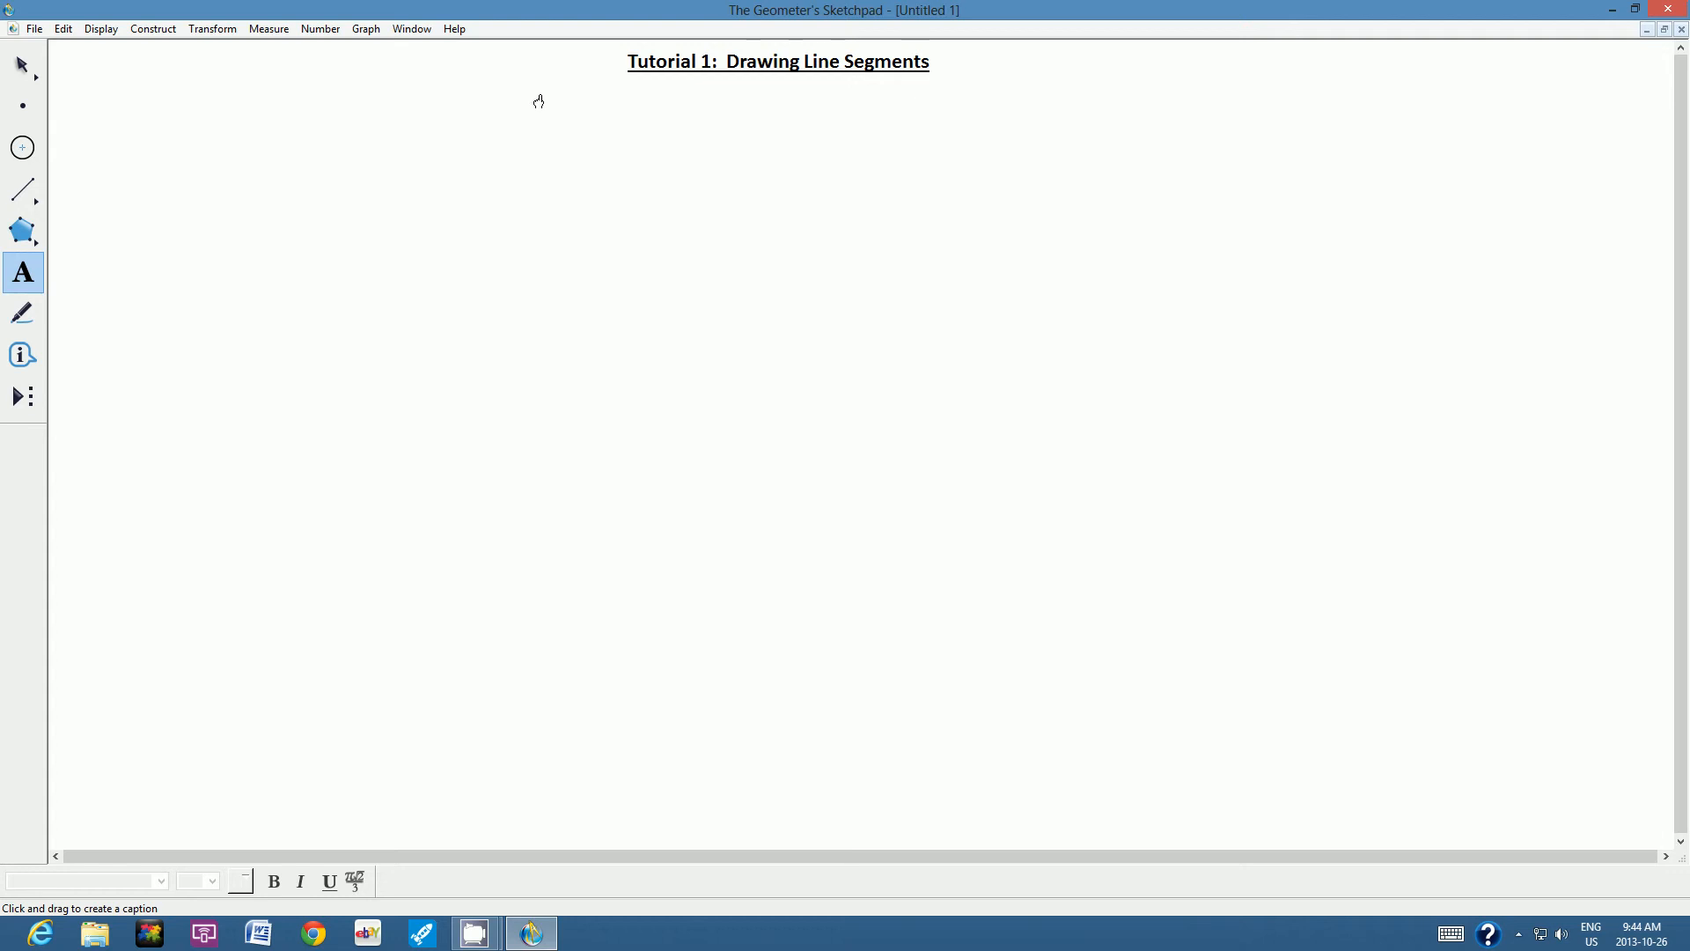
pyautogui.moveTo(541, 96); pyautogui.dragTo(1087, 147)
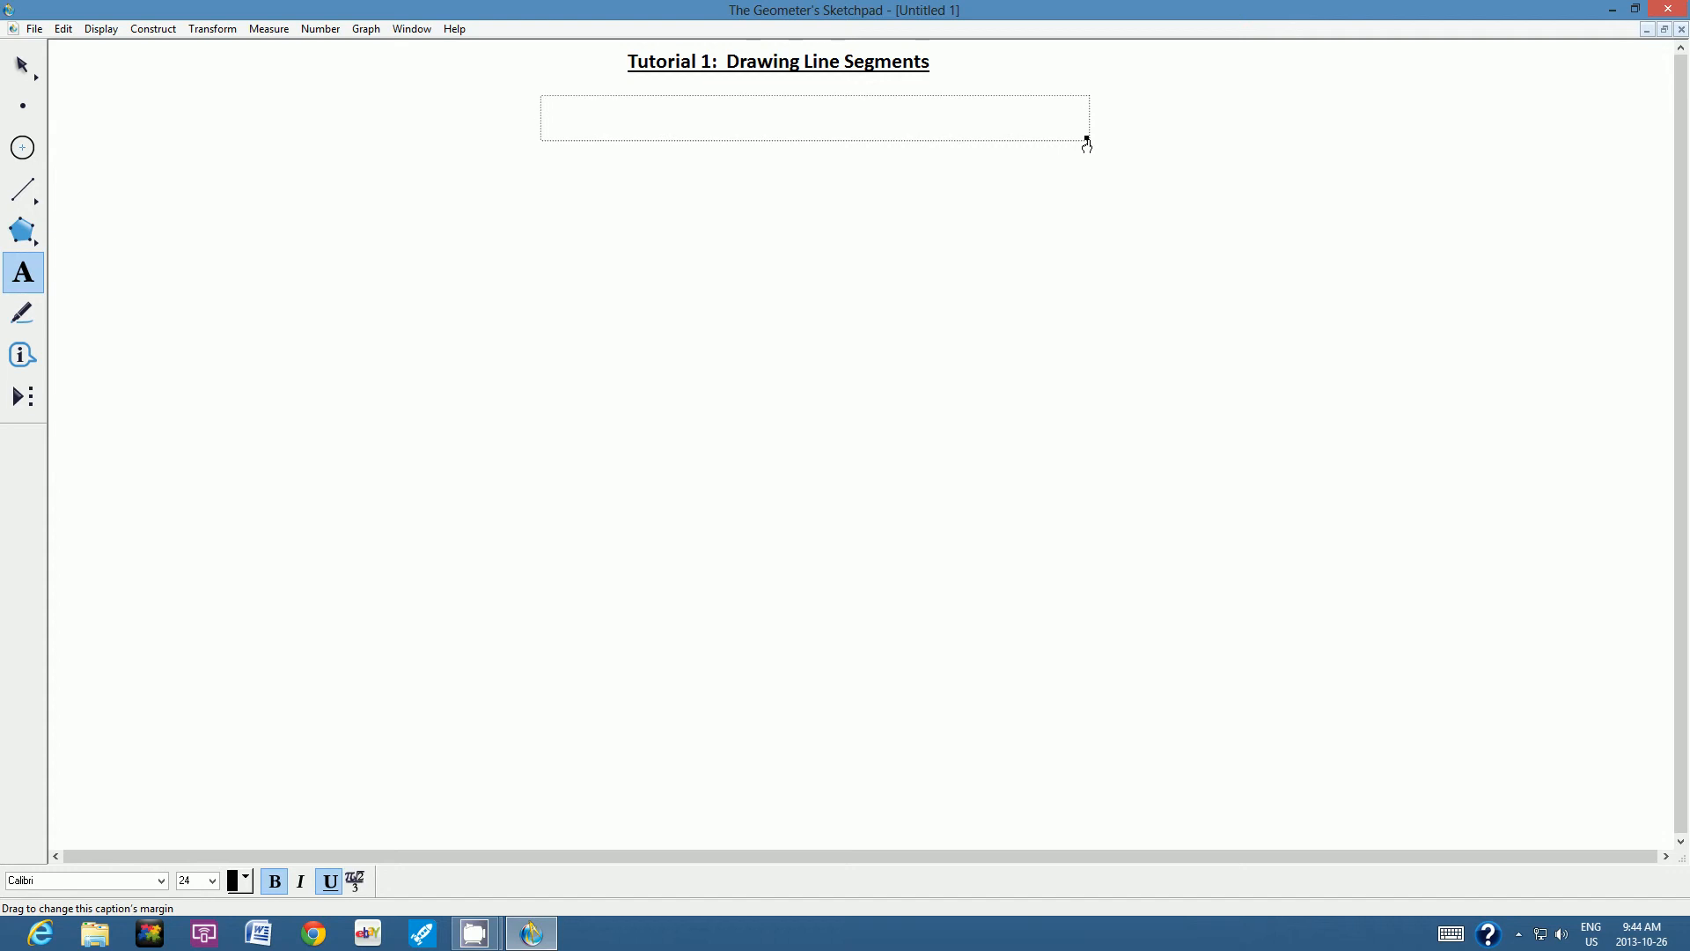
pyautogui.write('By:  Mr. E. U')
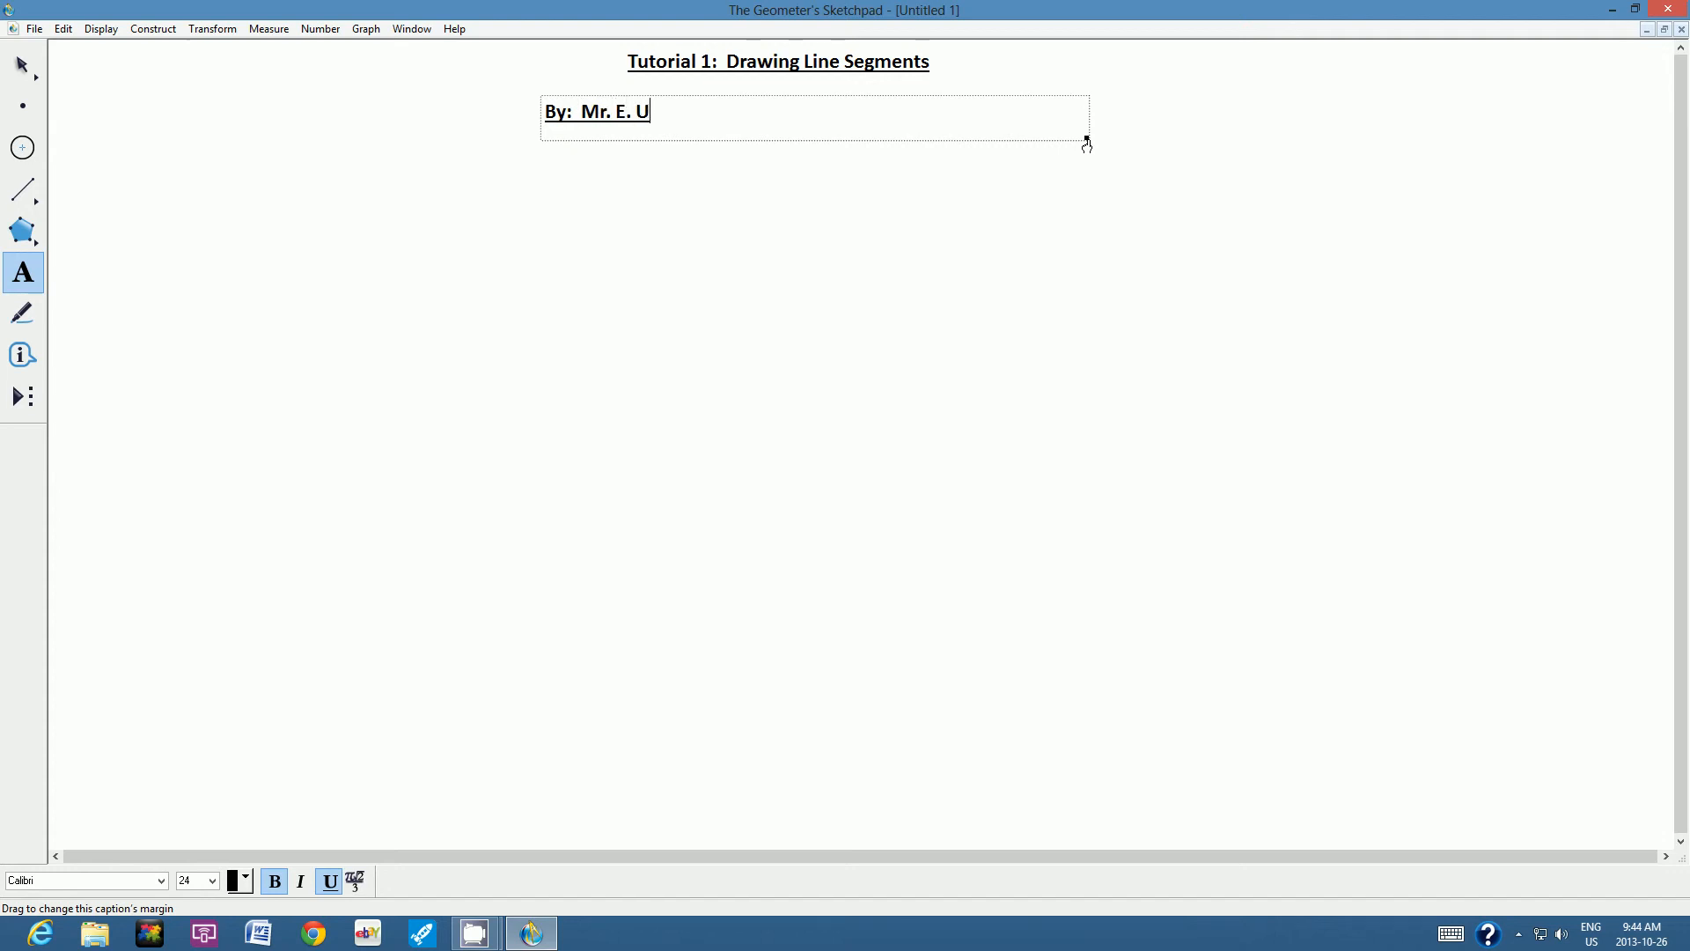
pyautogui.write('yeda 510')
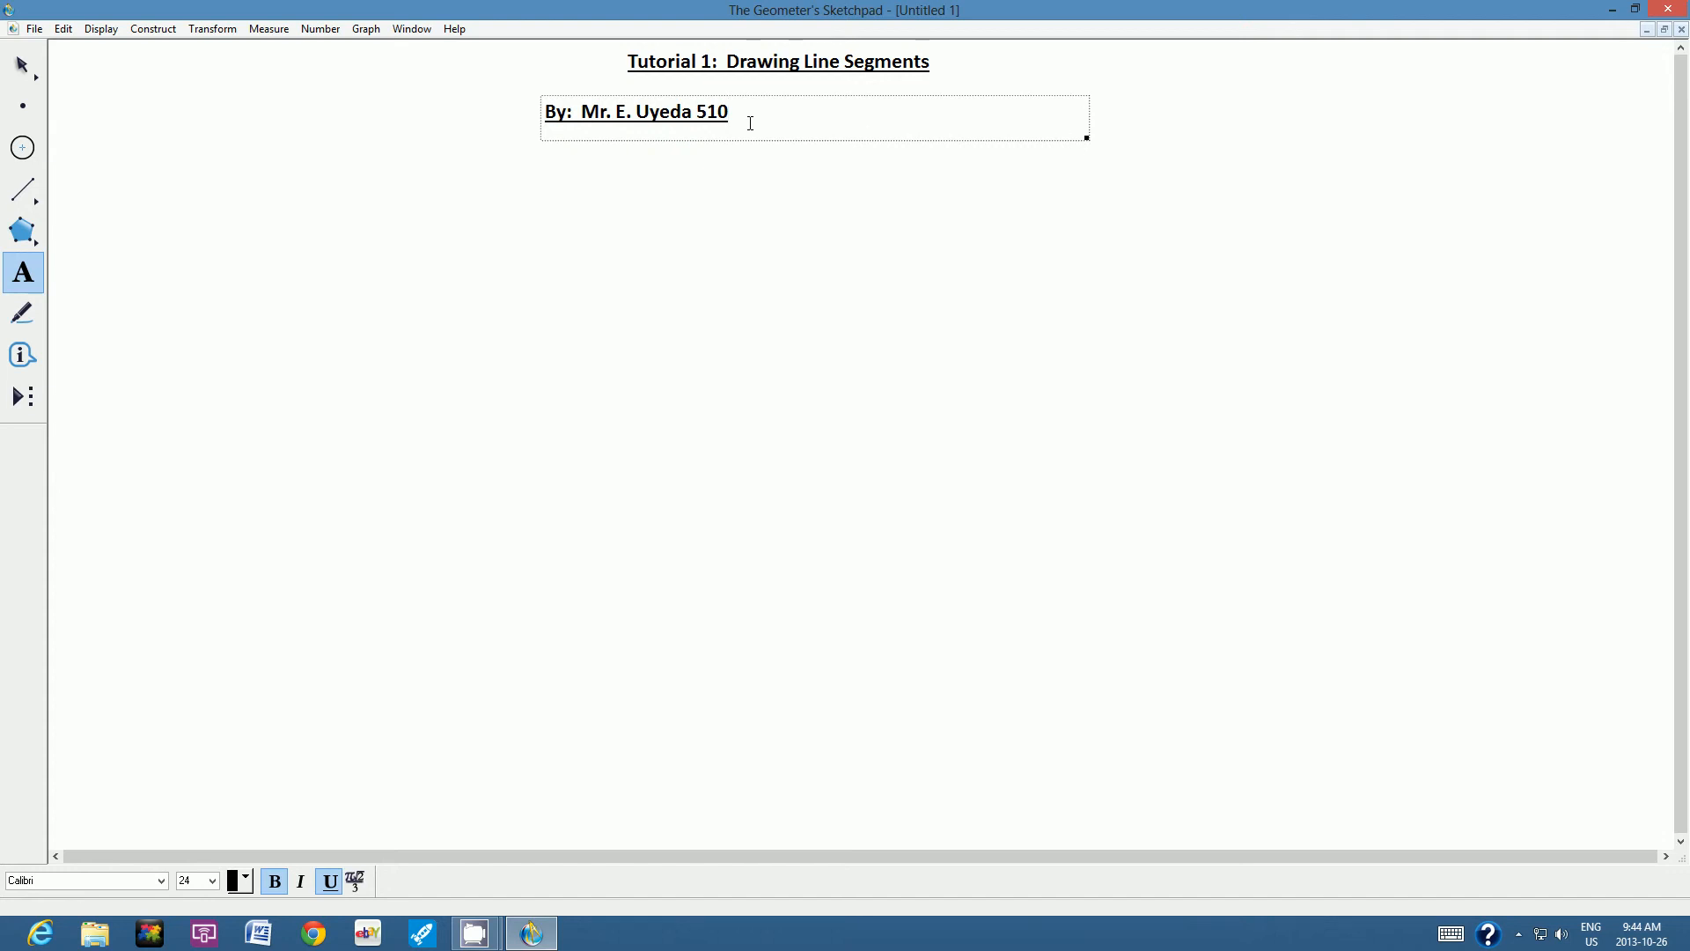
# - Format the author caption as size 16 italic, without bold or underline
pyautogui.moveTo(734, 116); pyautogui.dragTo(549, 115)
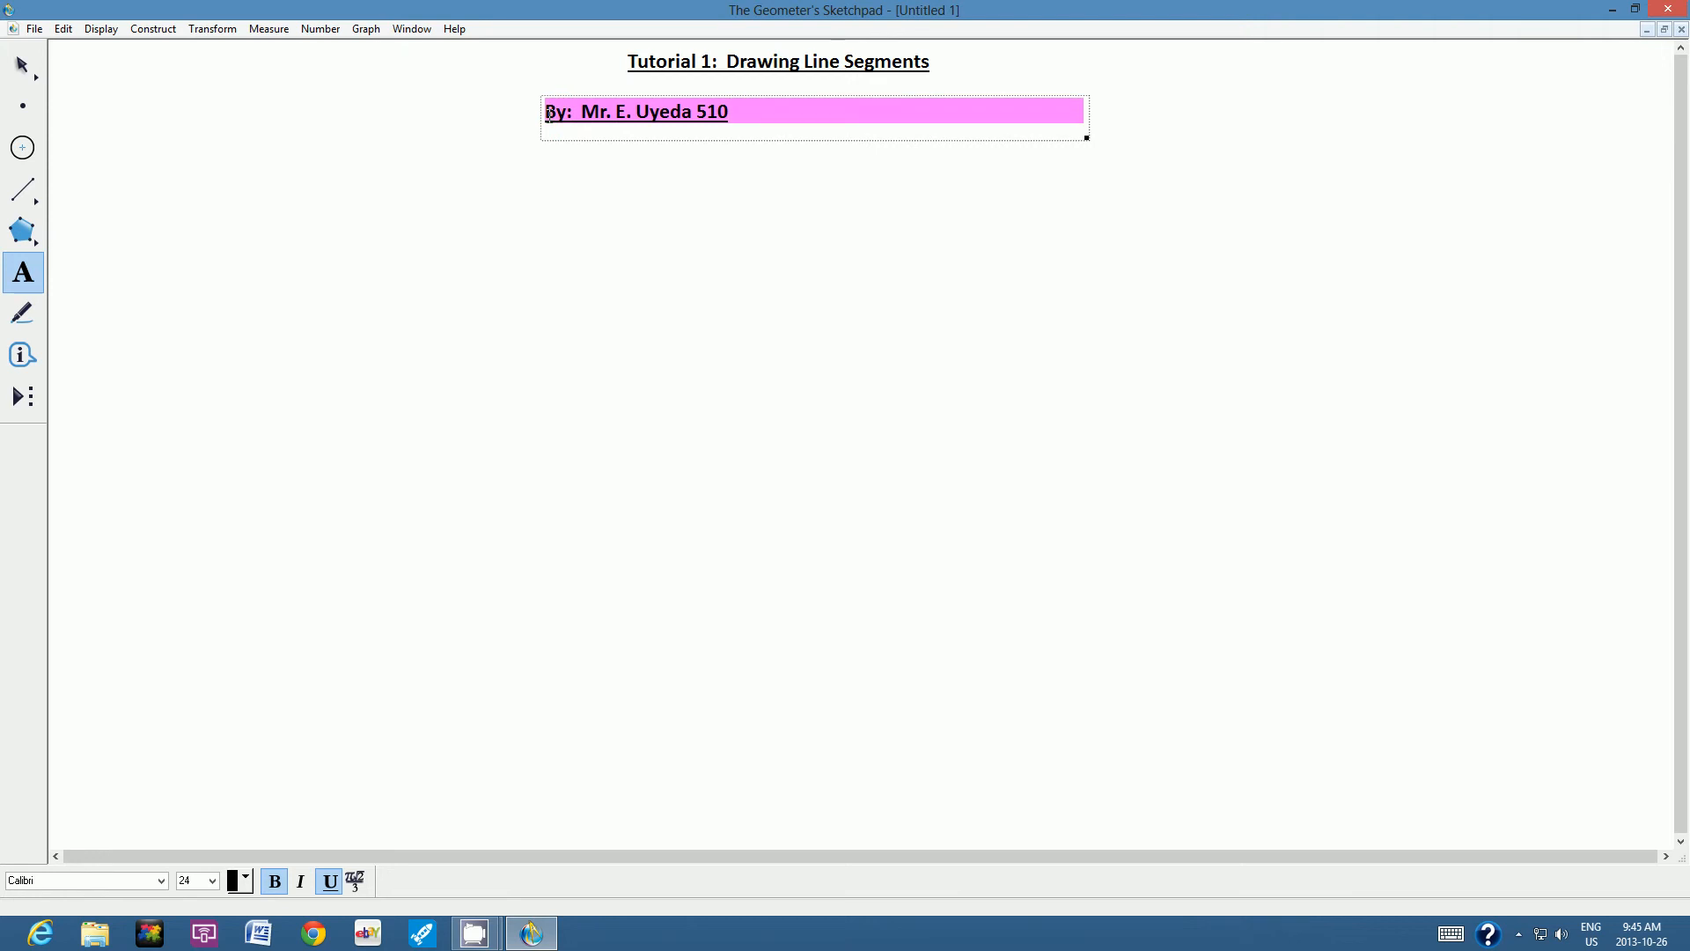
pyautogui.click(272, 882)
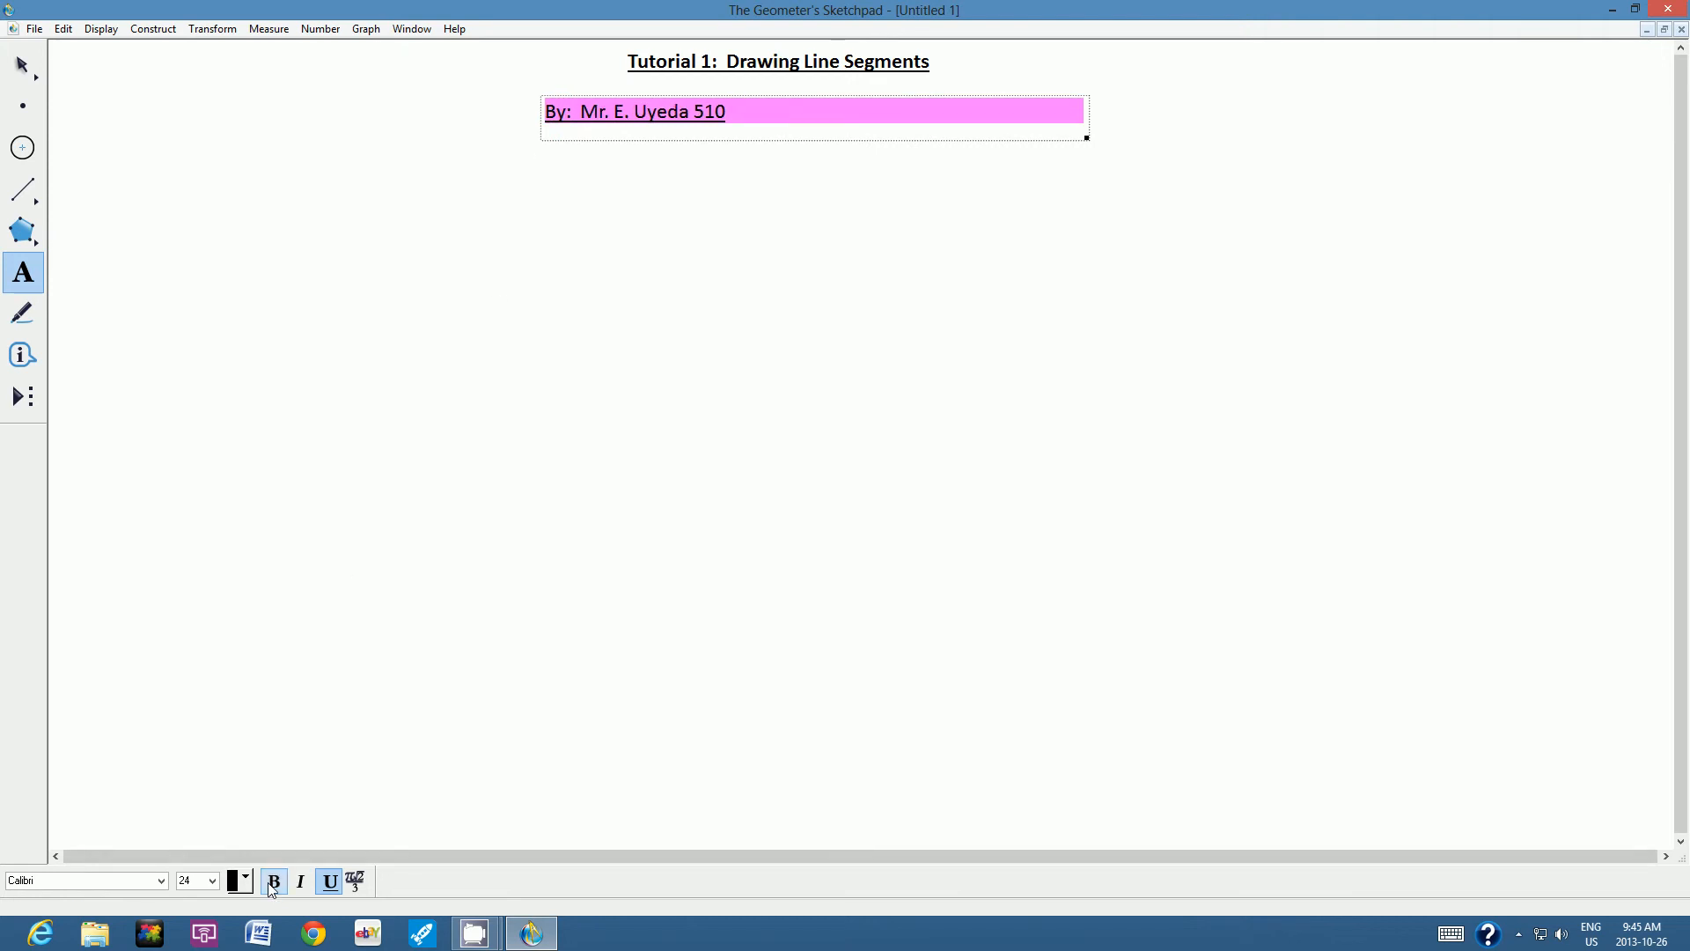
pyautogui.click(332, 882)
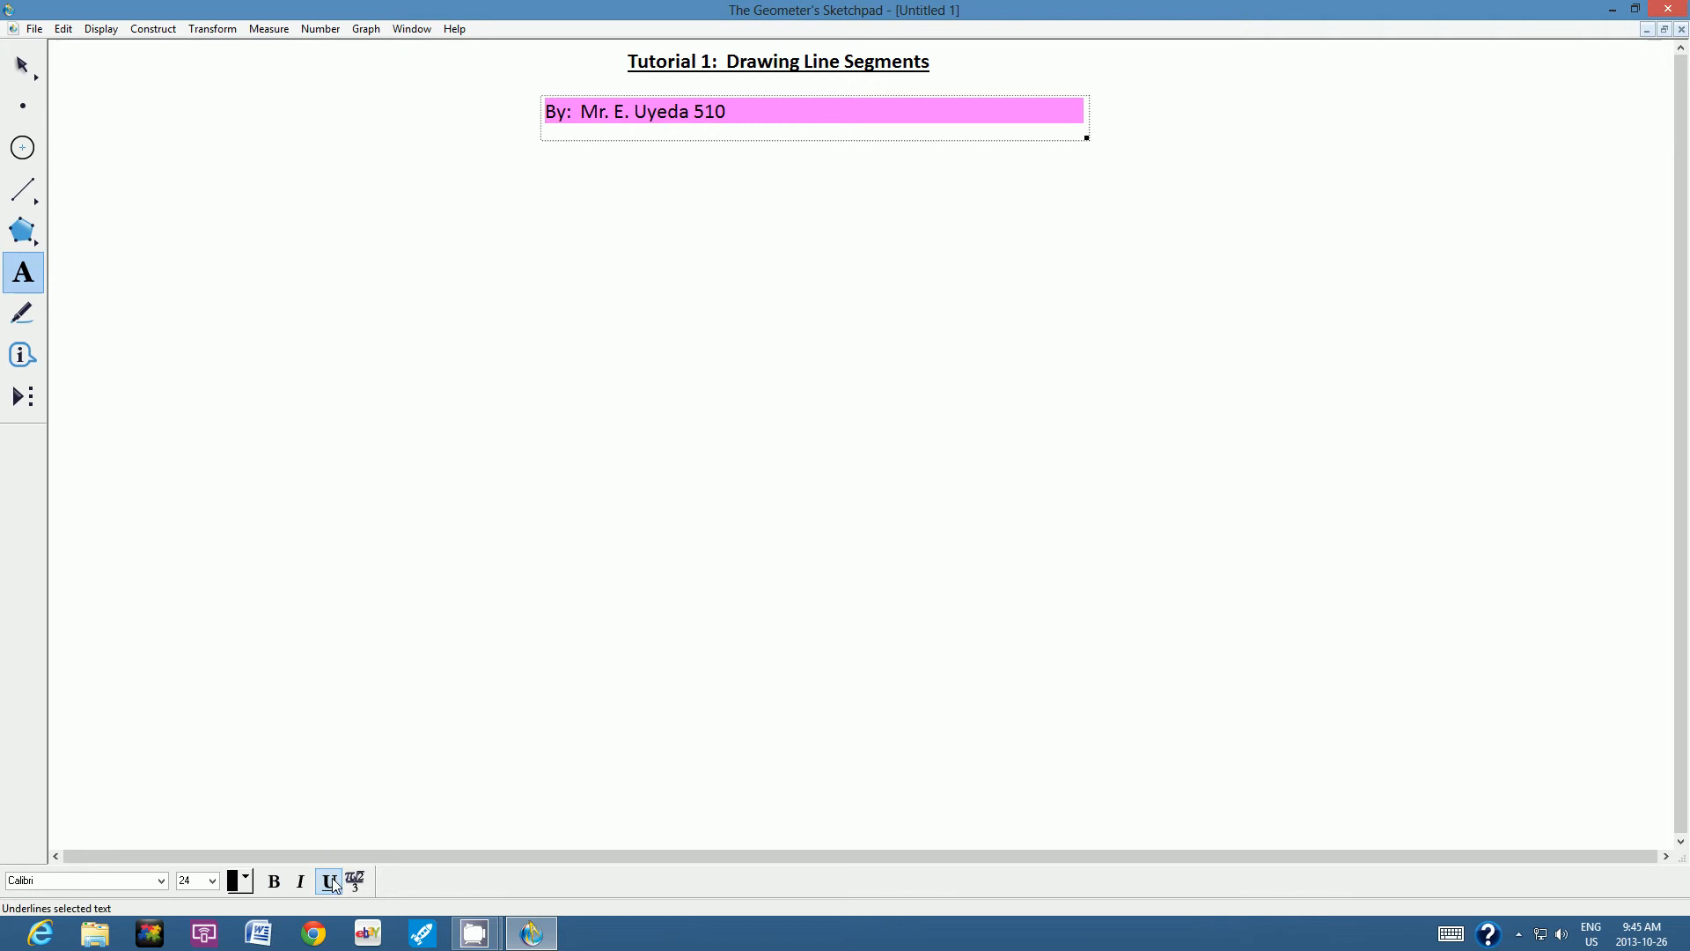
pyautogui.click(214, 882)
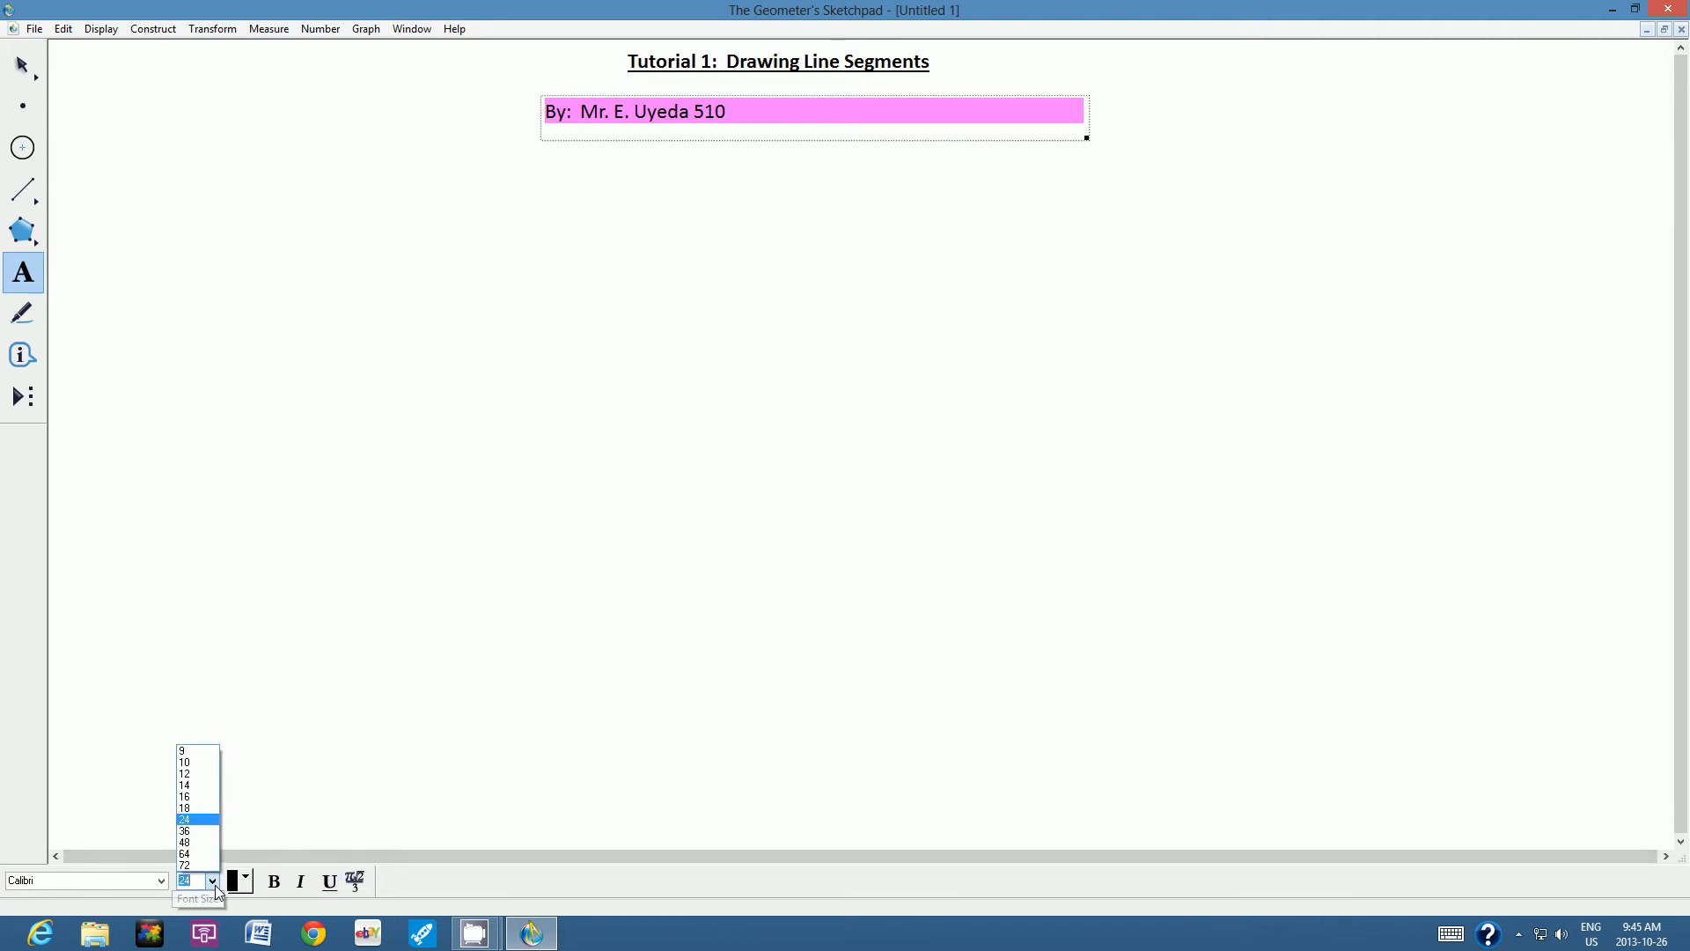
pyautogui.click(186, 796)
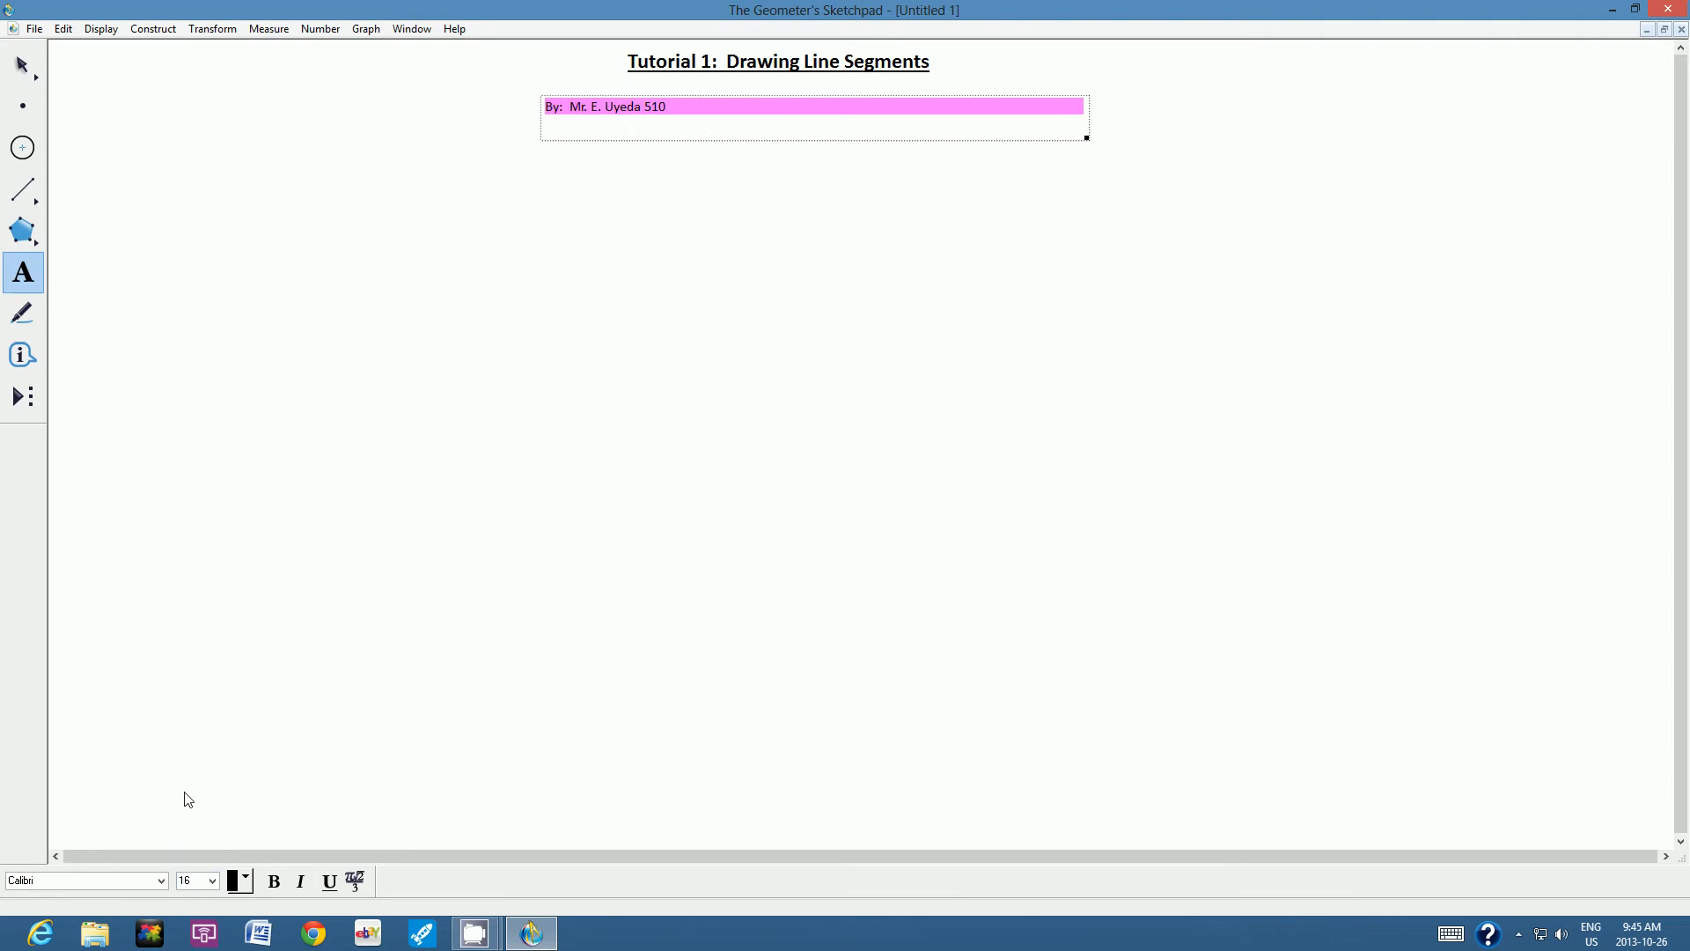
pyautogui.click(300, 882)
pyautogui.click(643, 204)
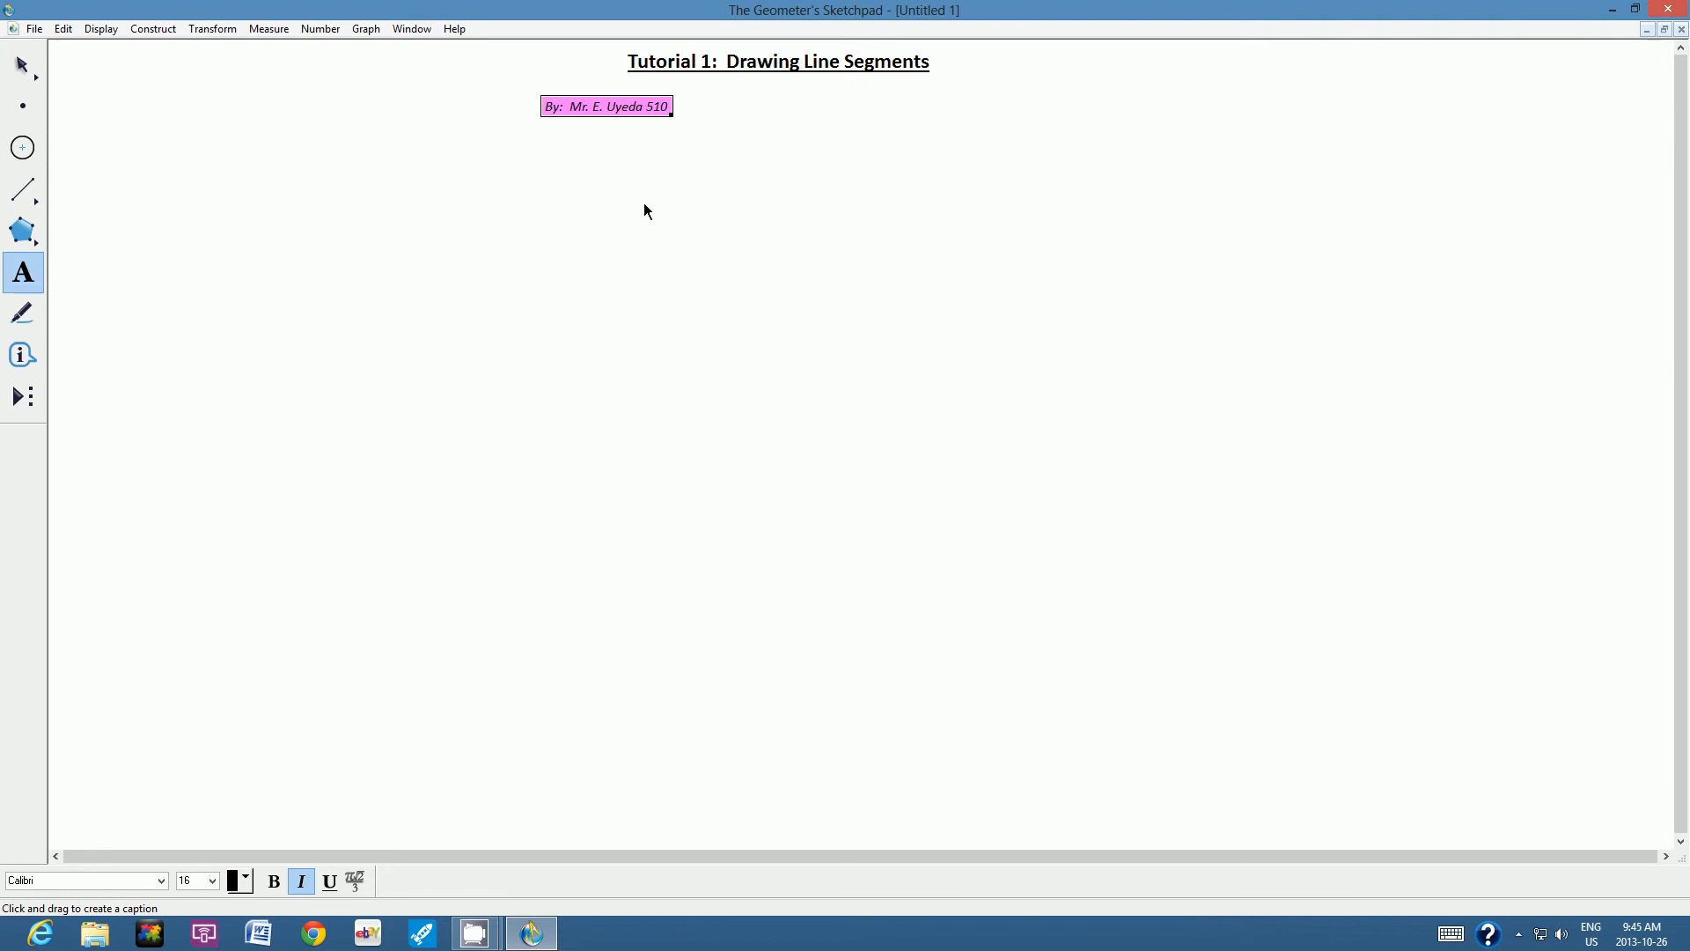
# - Move the author caption so it is centred directly beneath the title, and deselect it
pyautogui.click(21, 67)
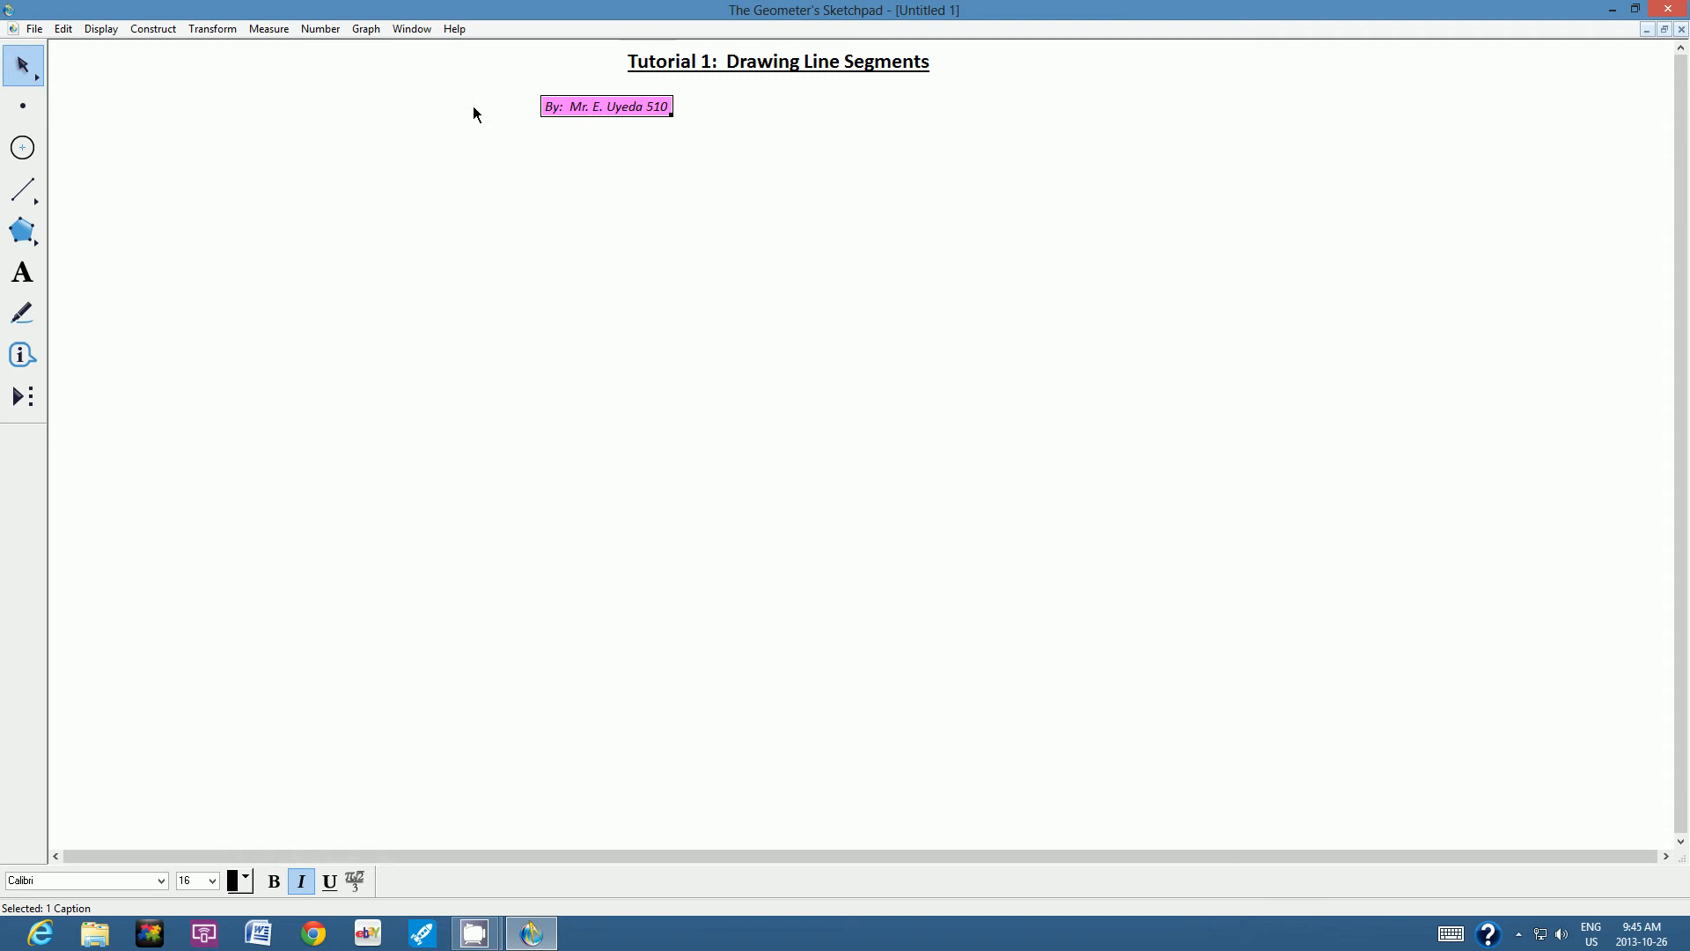
pyautogui.moveTo(581, 100); pyautogui.dragTo(741, 83)
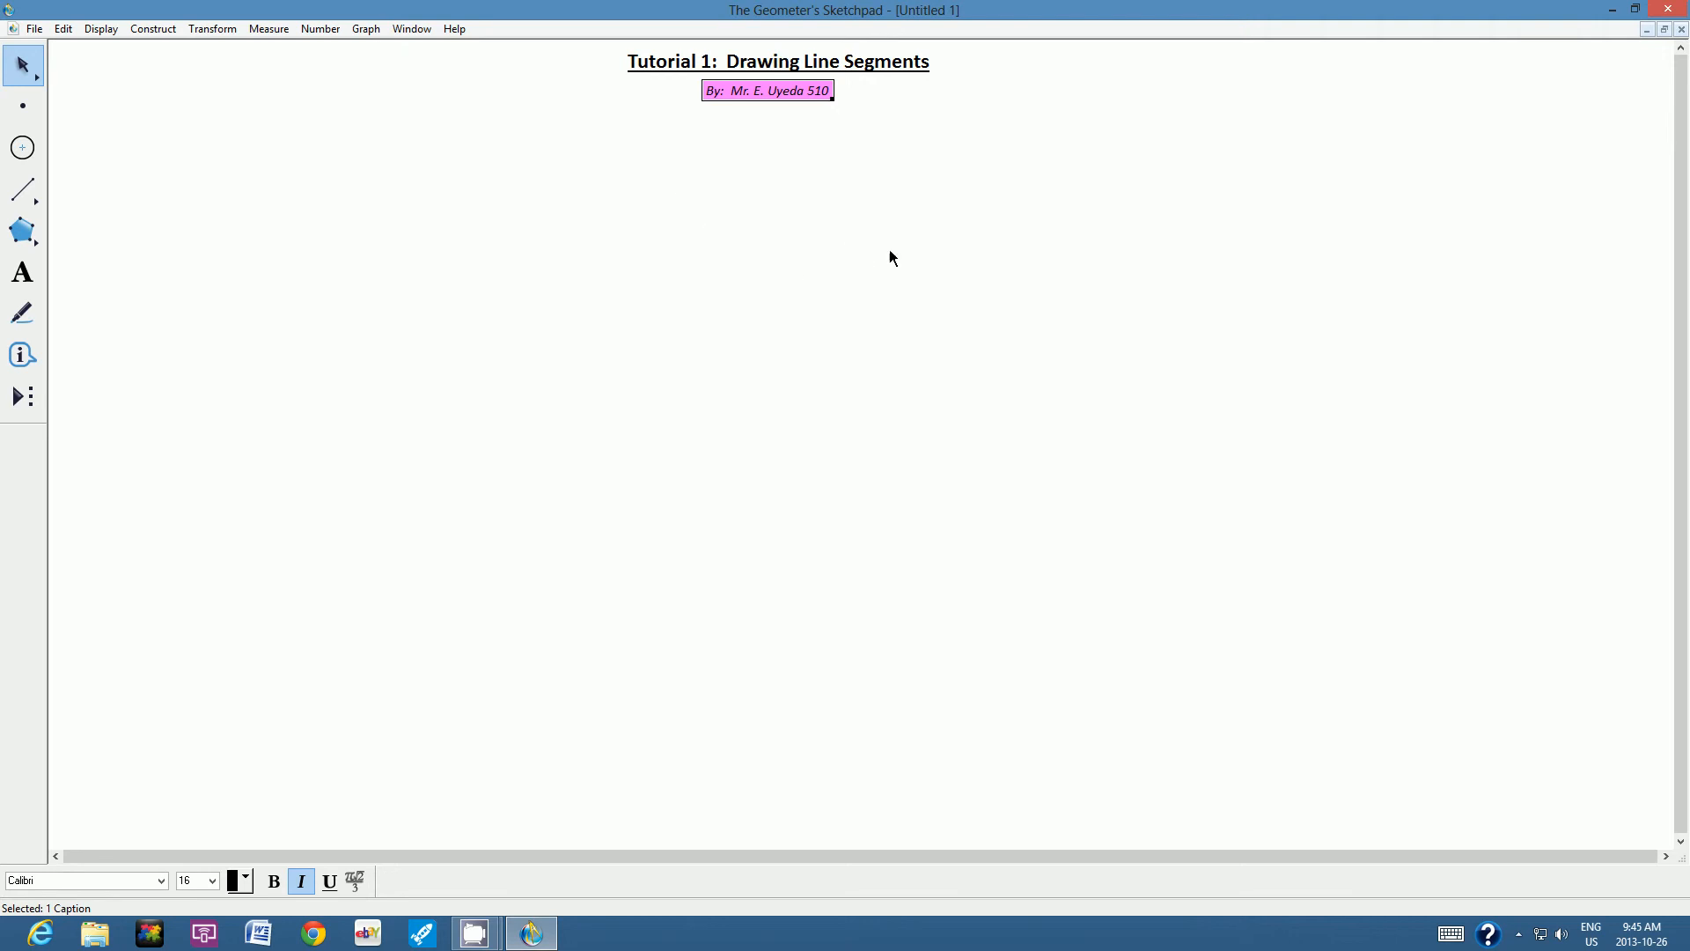
pyautogui.click(899, 226)
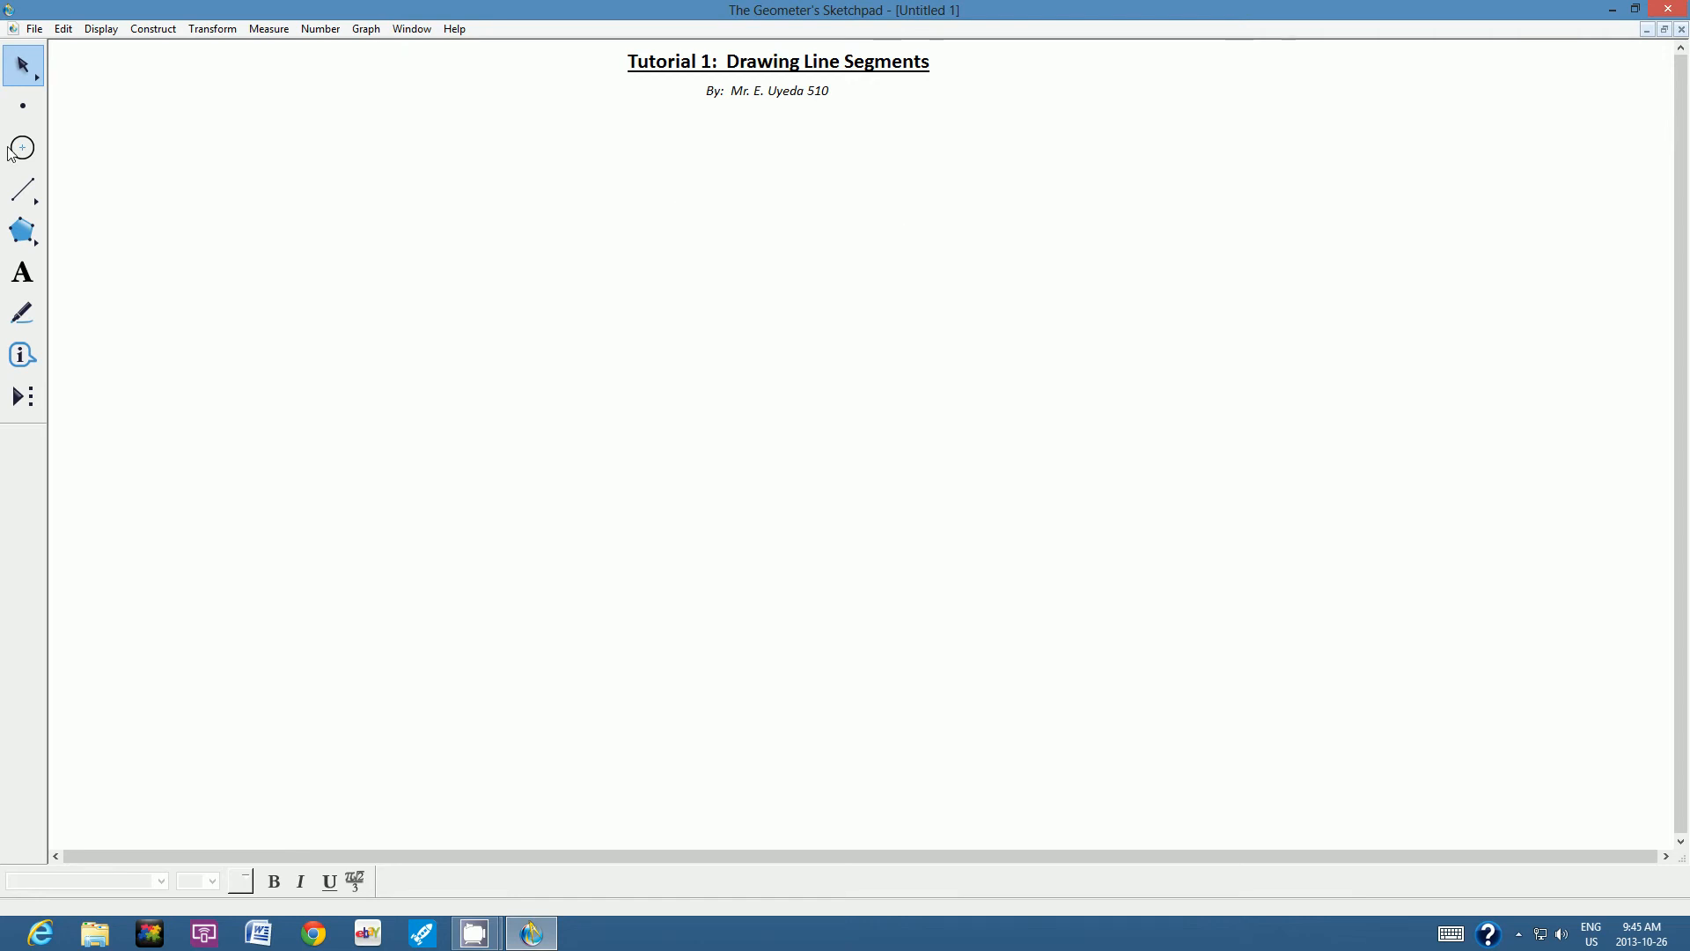
# - Save the sketch as tutorial1 in the GSP Tutorial Files folder on the DATADRIVE1 (E:) drive
pyautogui.click(34, 29)
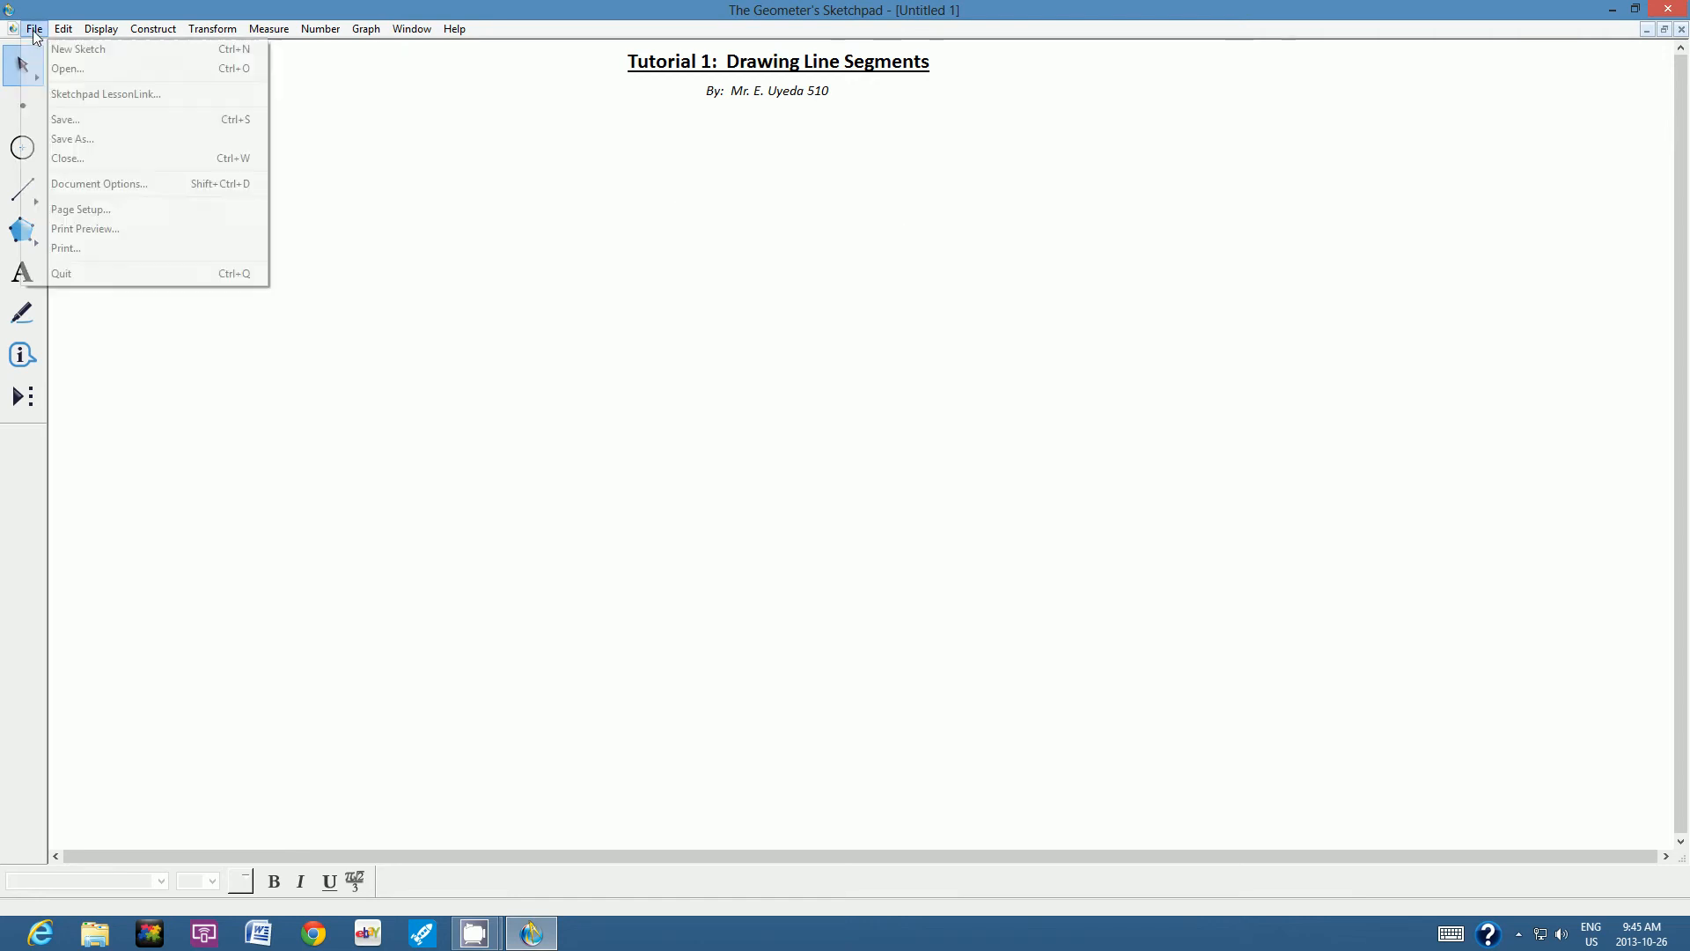
pyautogui.click(58, 139)
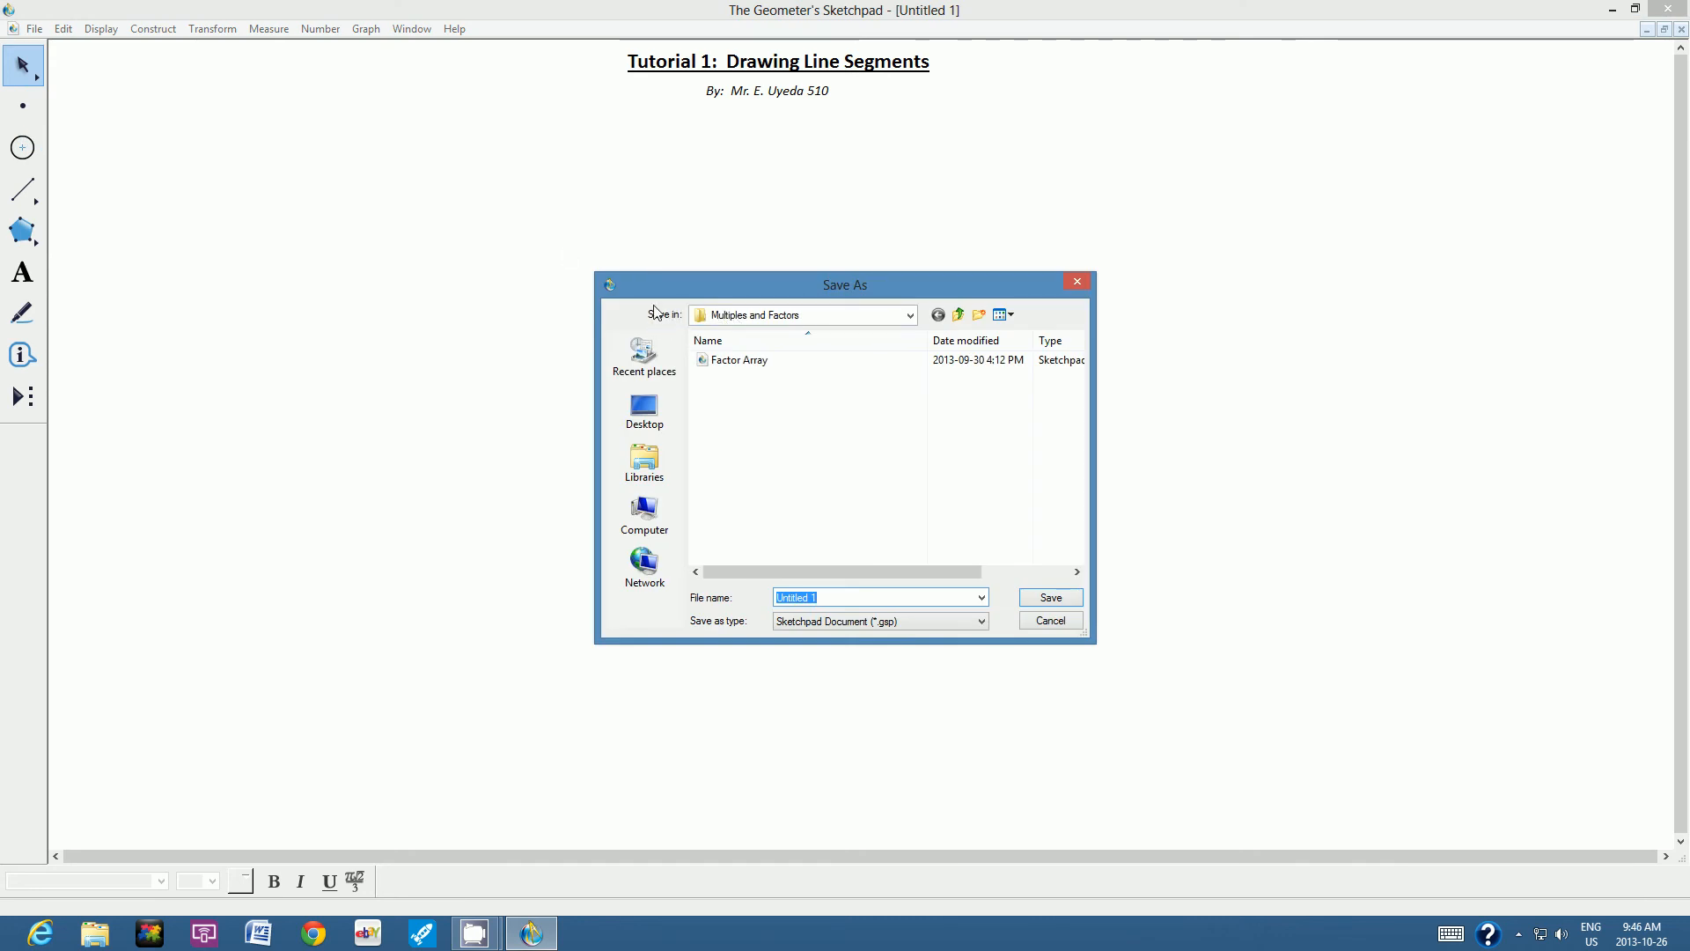
pyautogui.click(912, 317)
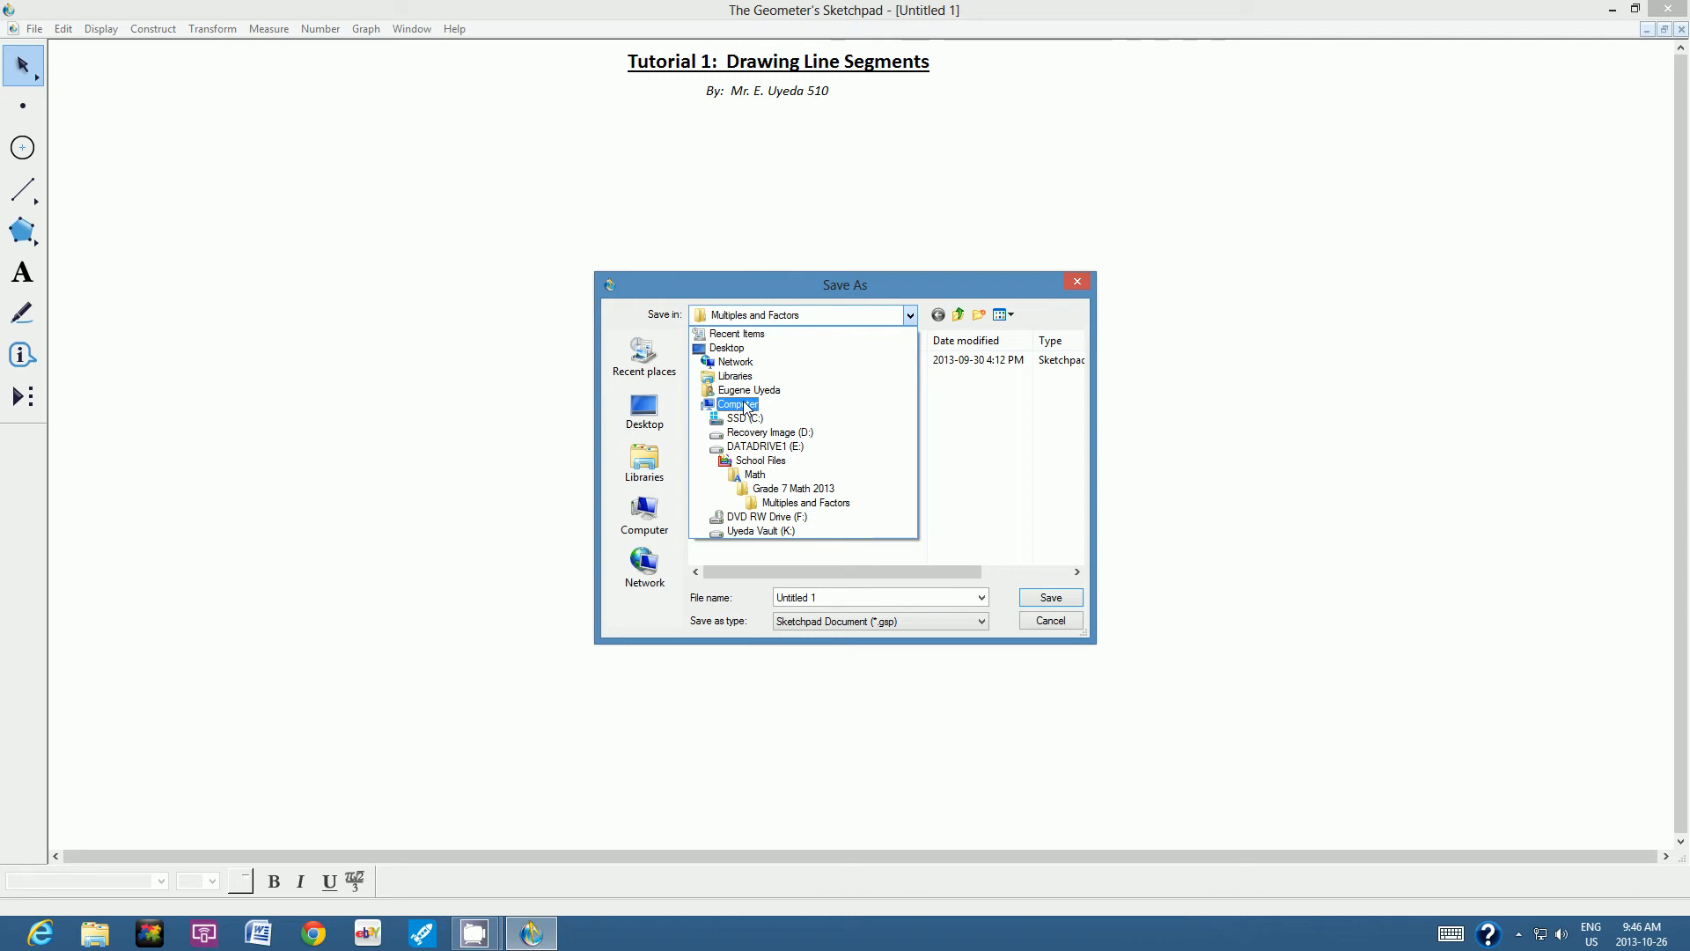
pyautogui.click(763, 449)
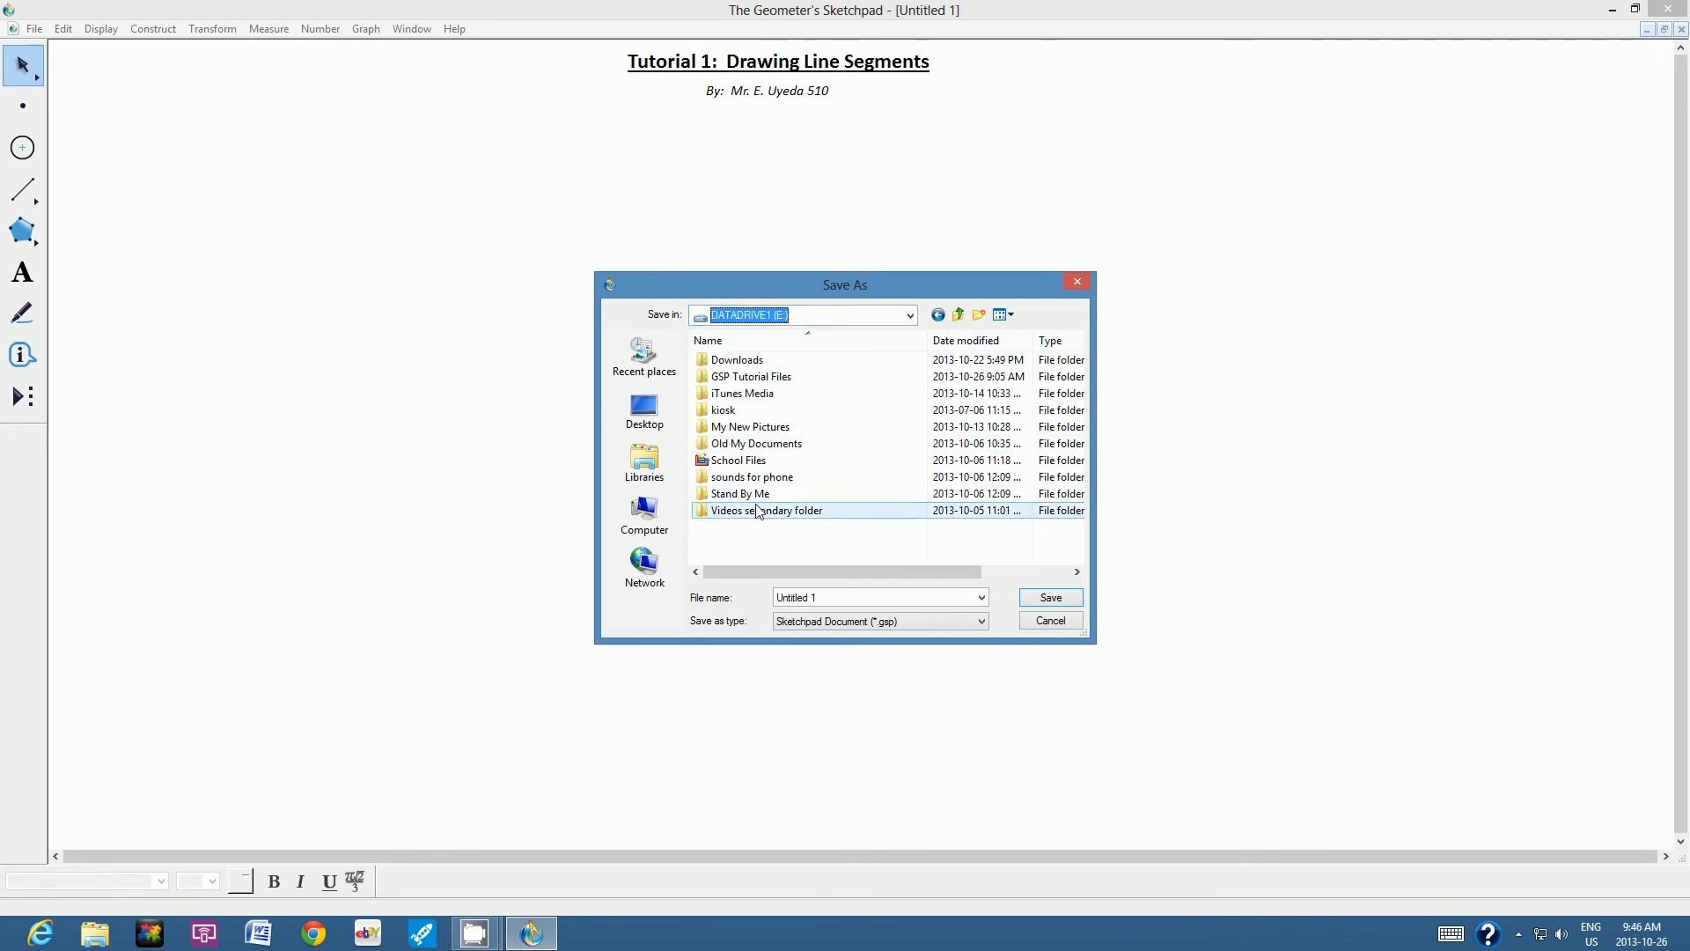
pyautogui.click(757, 381)
pyautogui.click(758, 381)
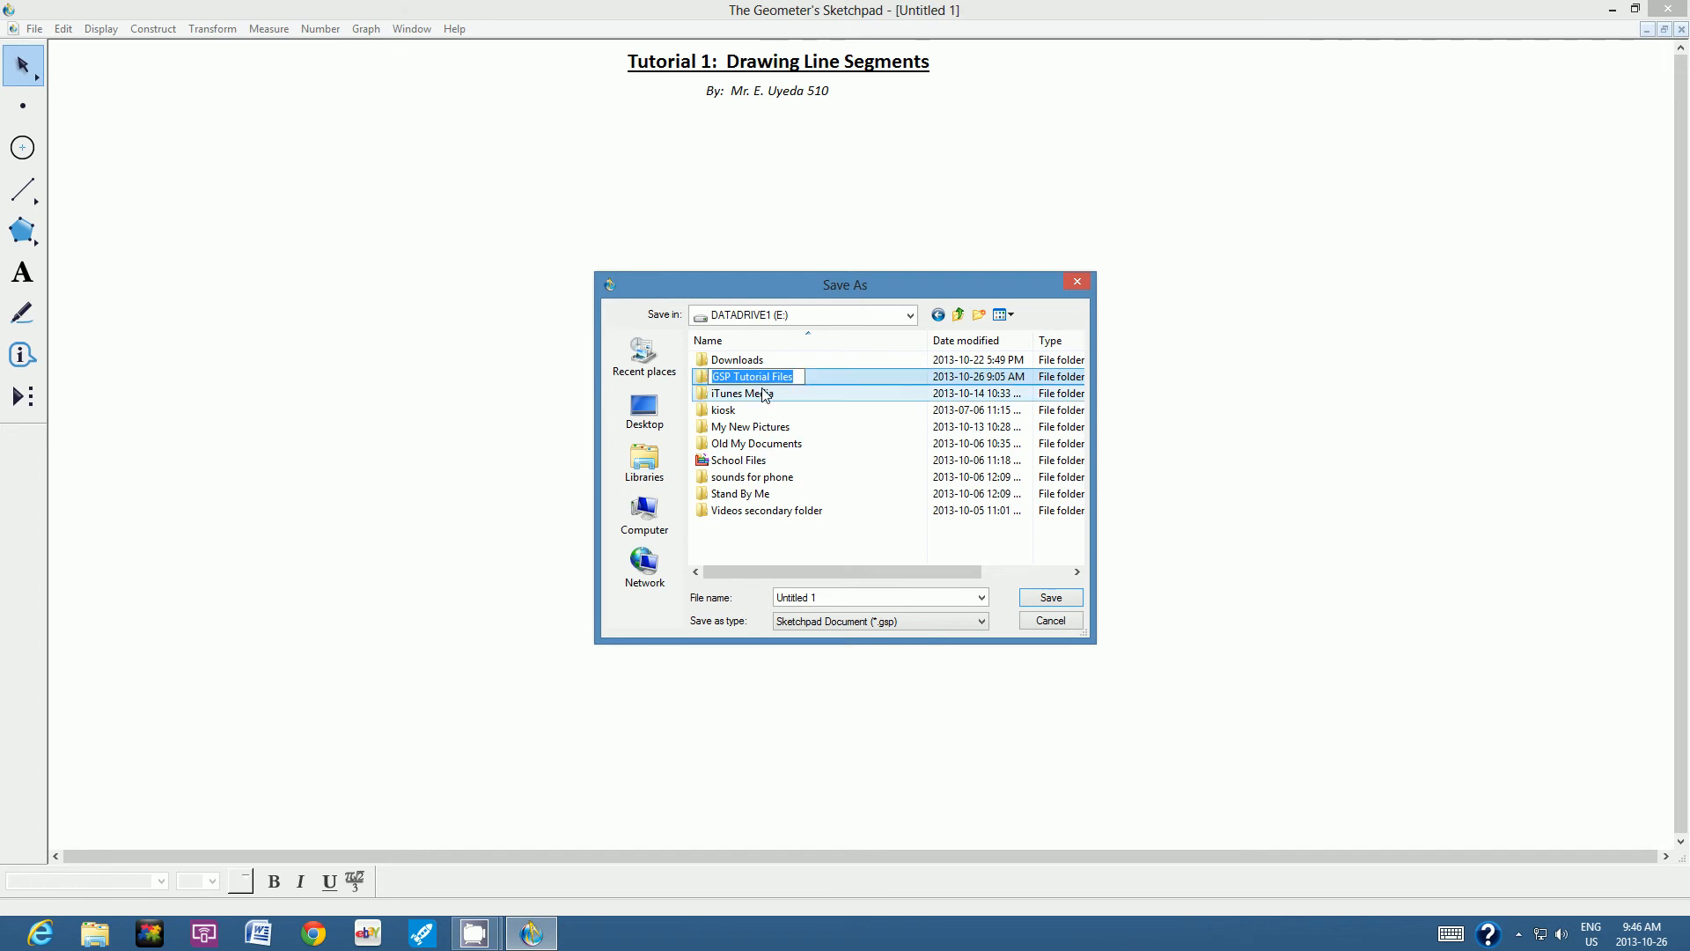
pyautogui.doubleClick(755, 376)
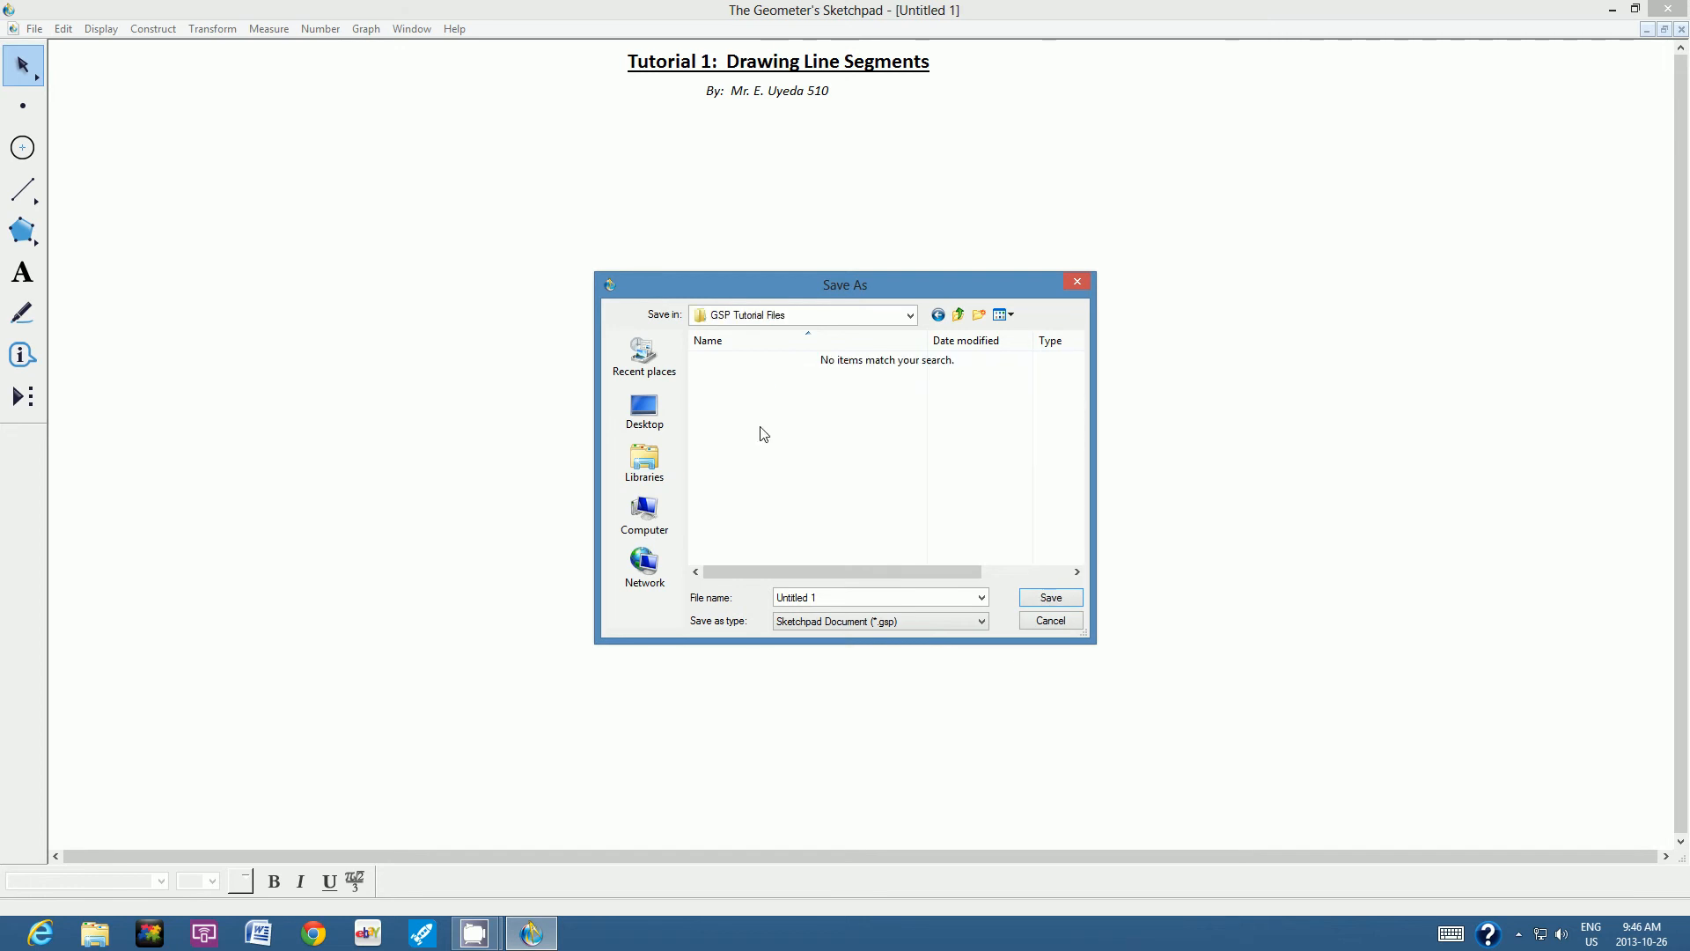
pyautogui.click(827, 597)
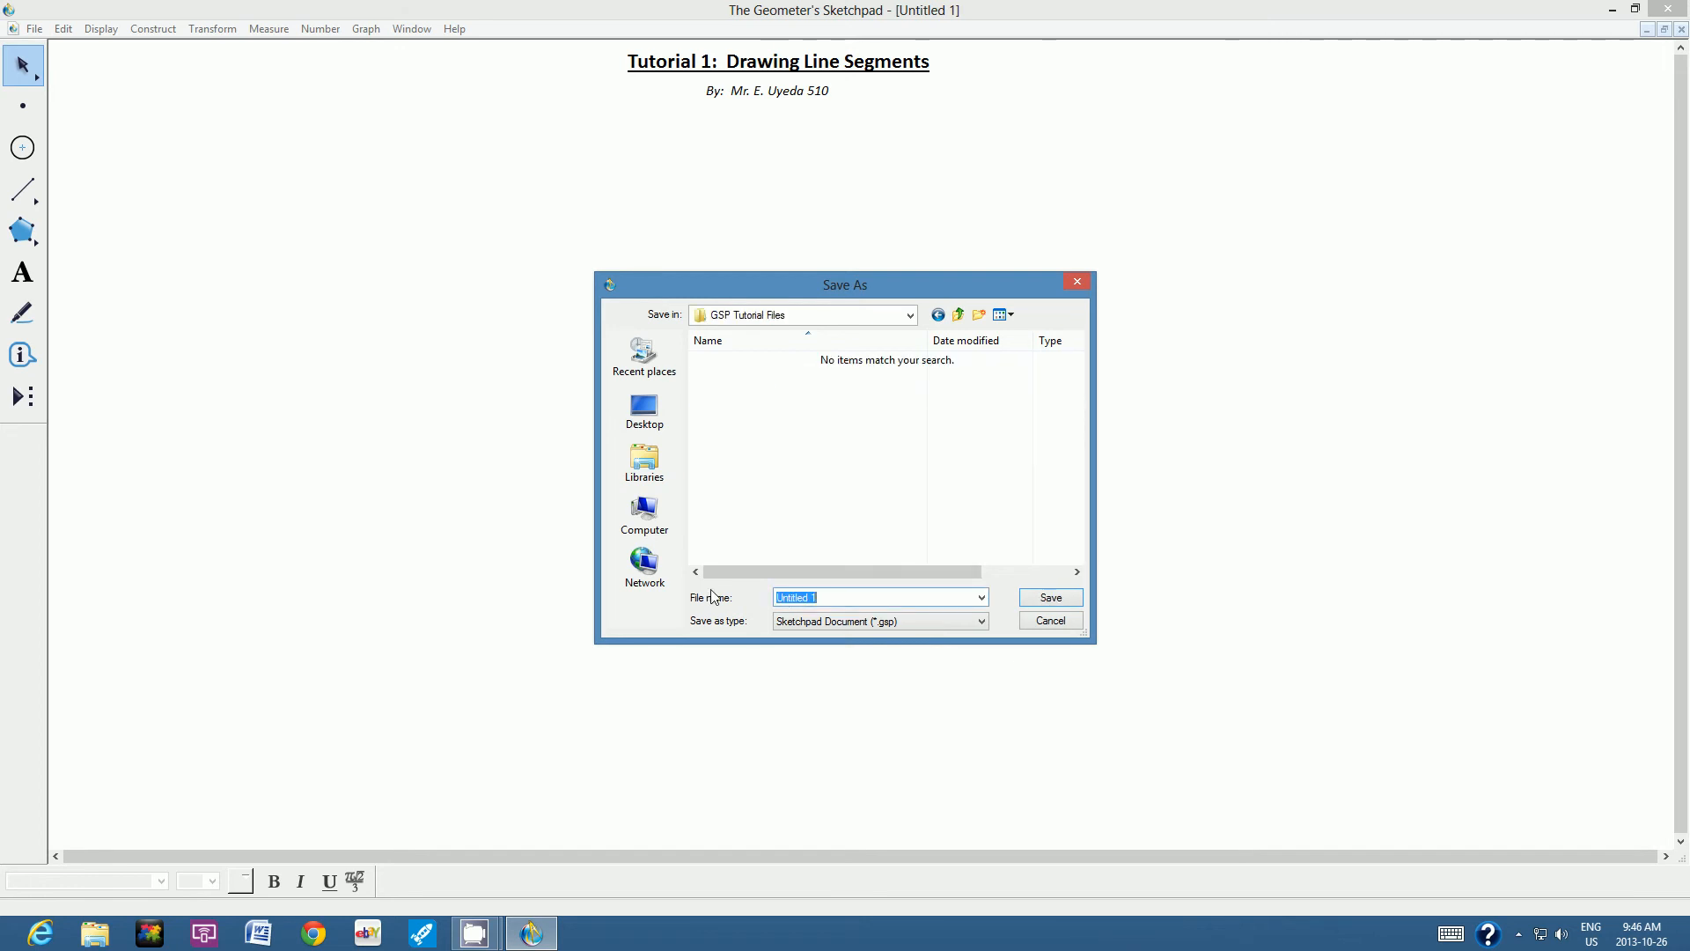
pyautogui.write('tutorial1')
pyautogui.click(1053, 597)
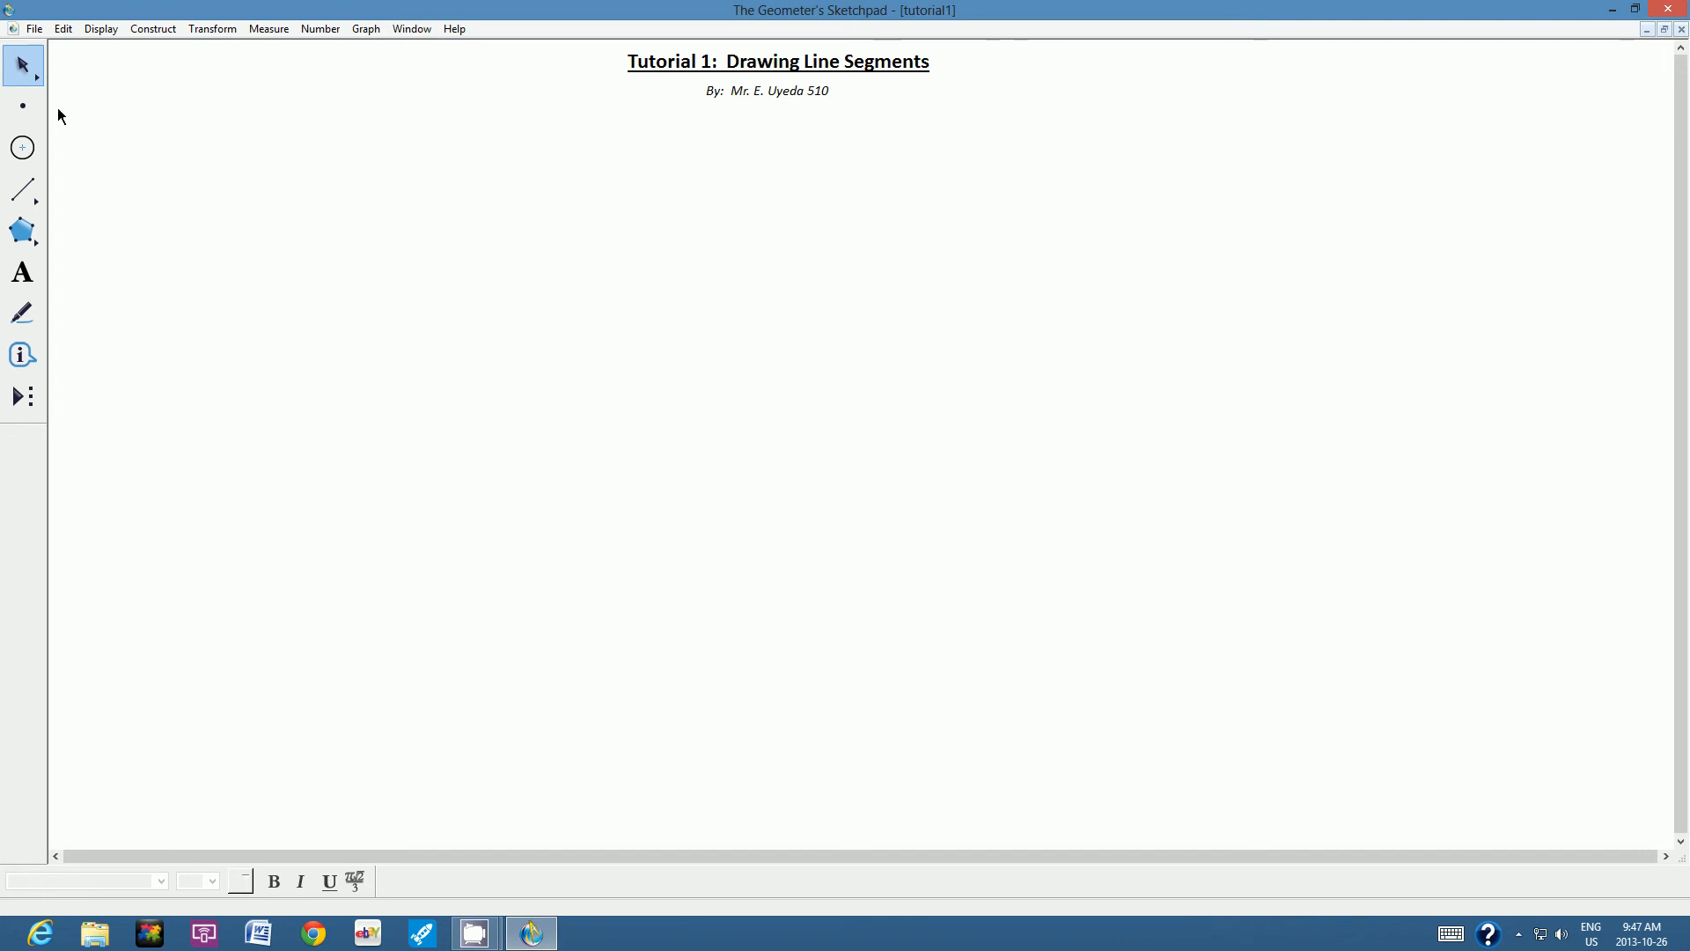
# - Draw a horizontal line segment in the upper-left area of the sketch
pyautogui.click(22, 199)
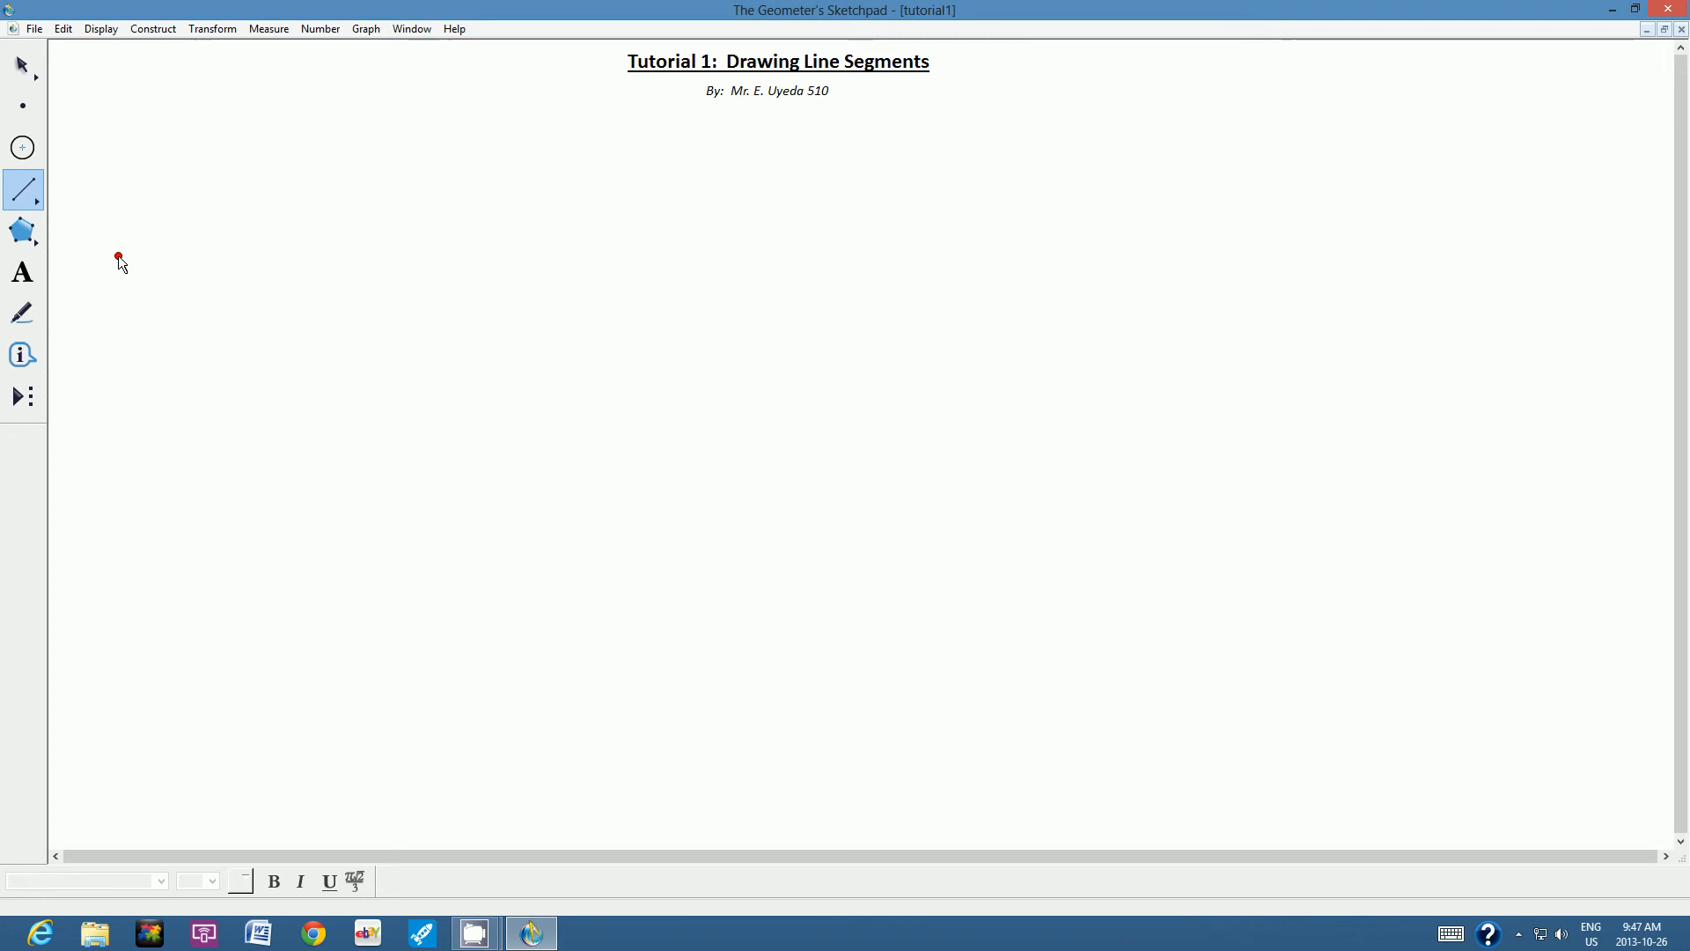
pyautogui.moveTo(118, 256)
pyautogui.mouseDown()
pyautogui.moveTo(305, 219)
pyautogui.moveTo(321, 300)
pyautogui.moveTo(350, 158)
pyautogui.moveTo(356, 342)
pyautogui.moveTo(381, 183)
pyautogui.moveTo(406, 335)
pyautogui.moveTo(424, 257)
pyautogui.moveTo(467, 241)
pyautogui.moveTo(502, 255)
pyautogui.mouseUp()
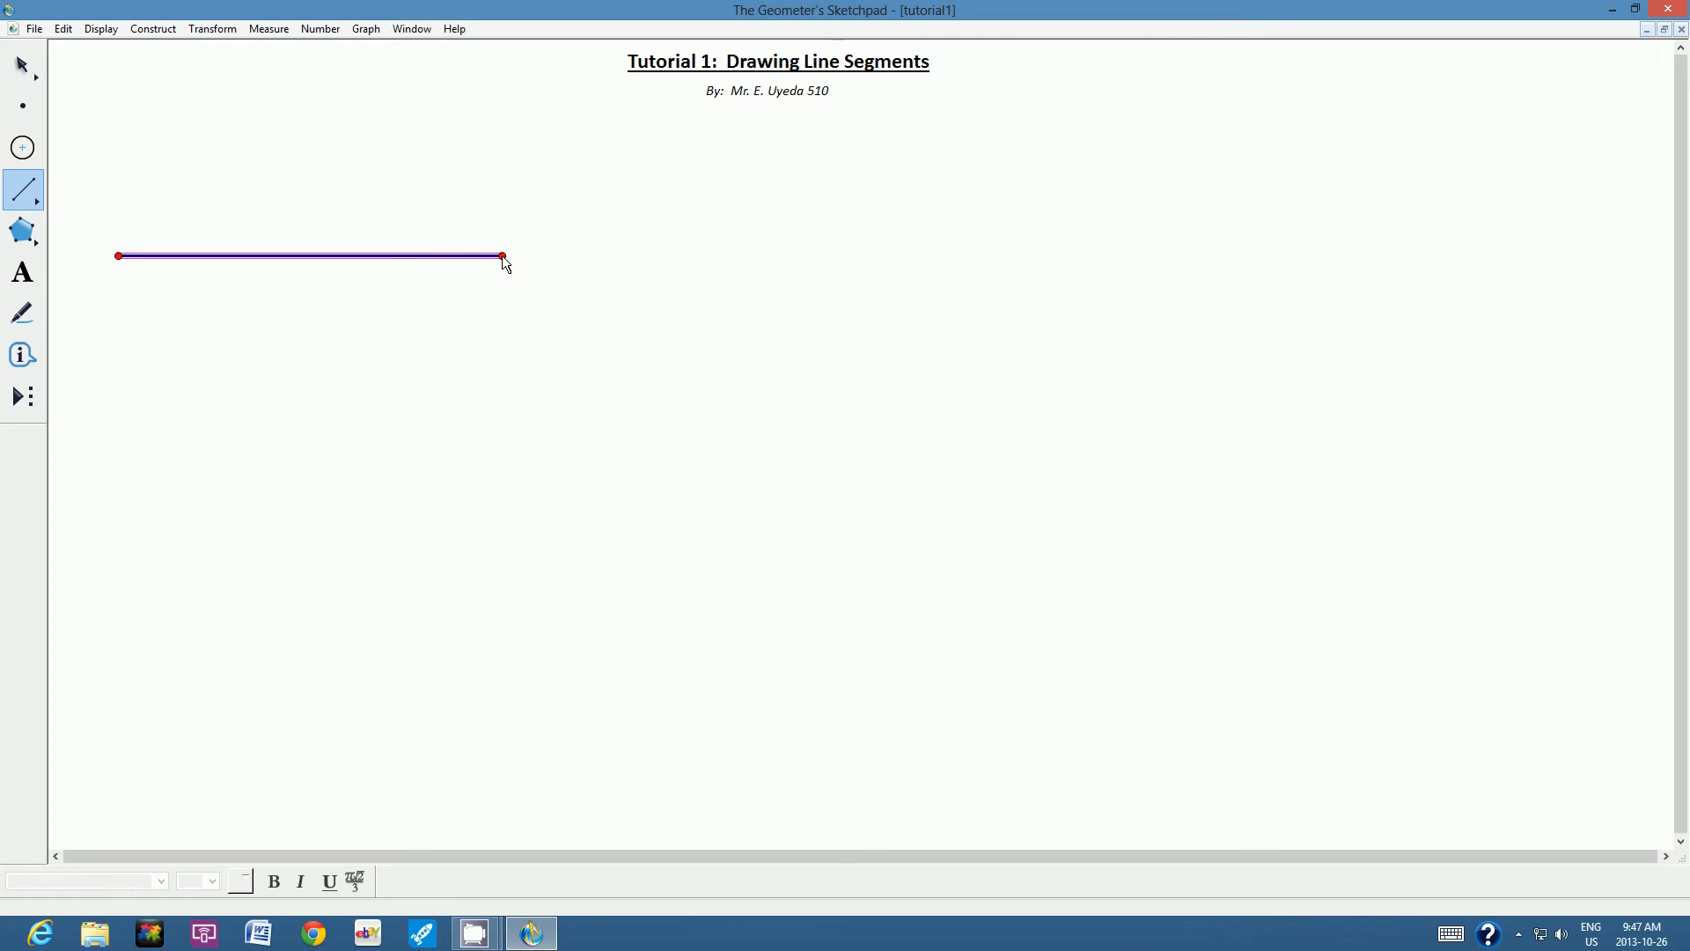
pyautogui.click(72, 33)
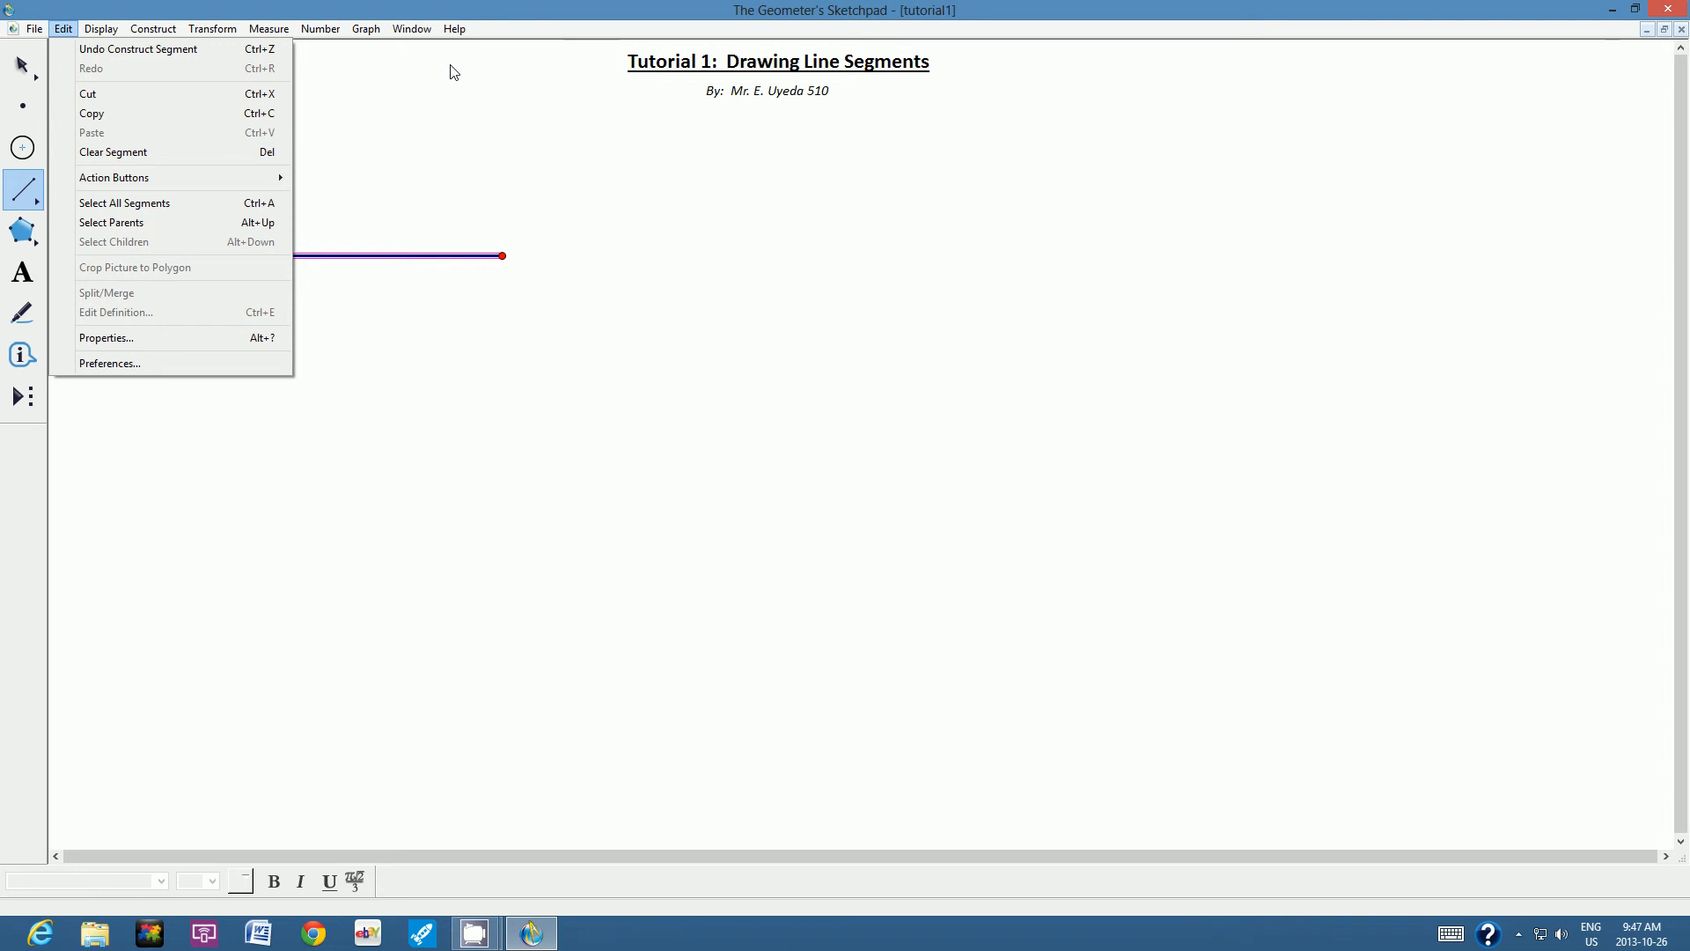
pyautogui.click(413, 71)
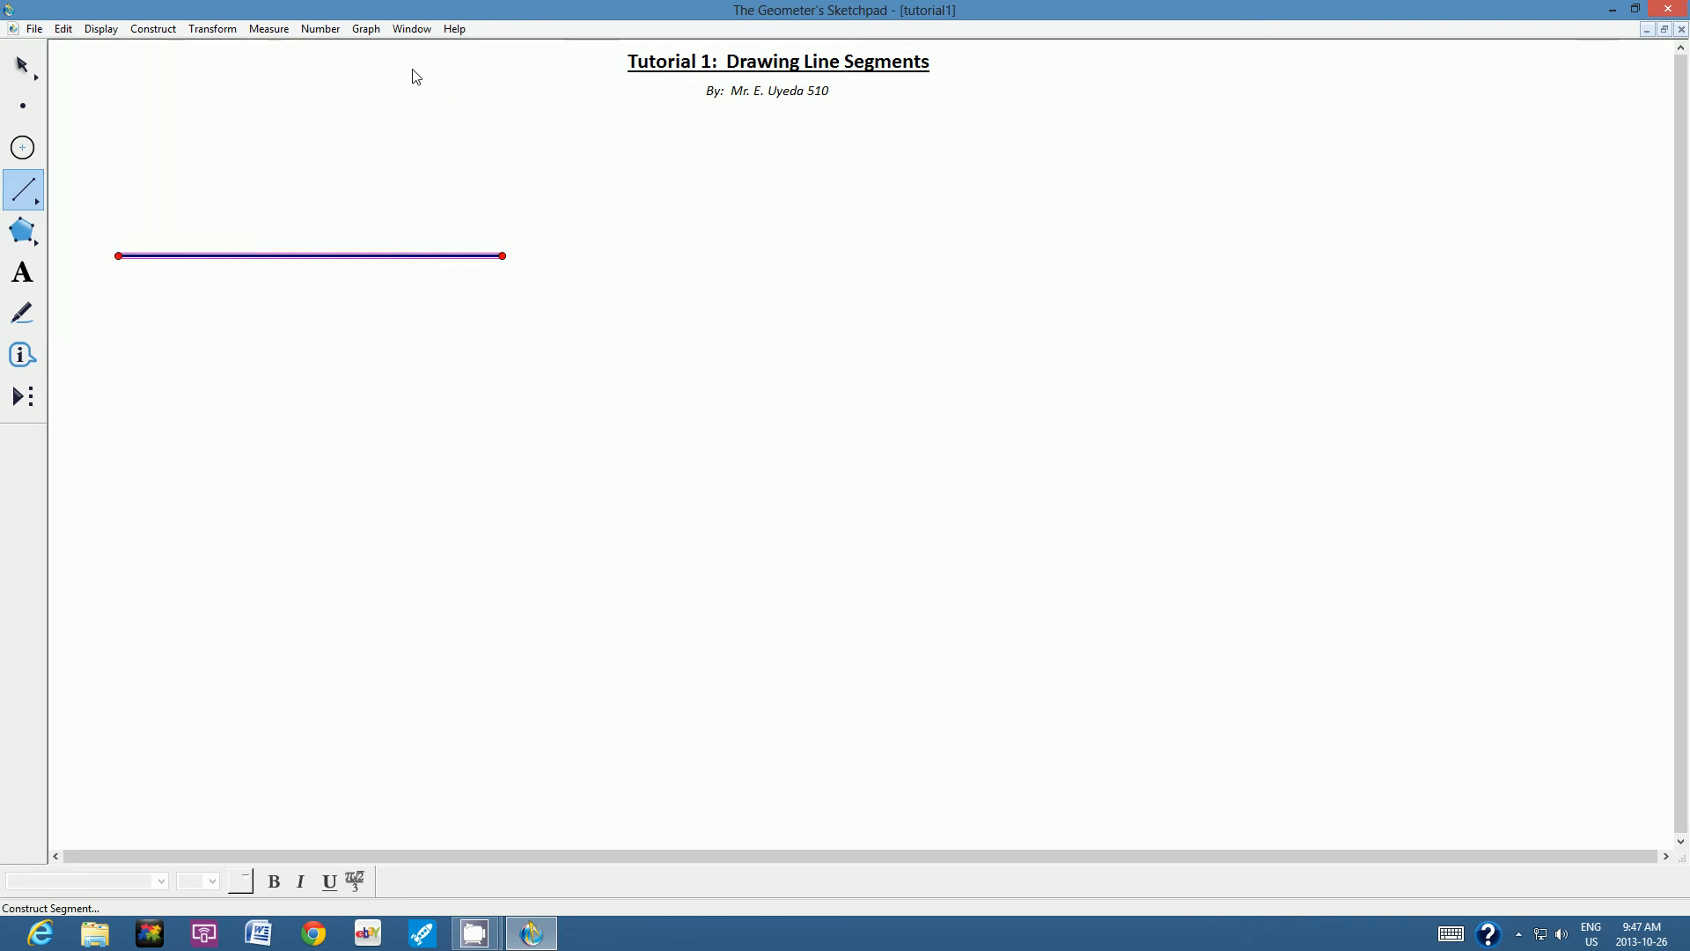
# - Delete only the line between the two endpoints and undo that deletion
pyautogui.hotkey('ctrl', 'z')
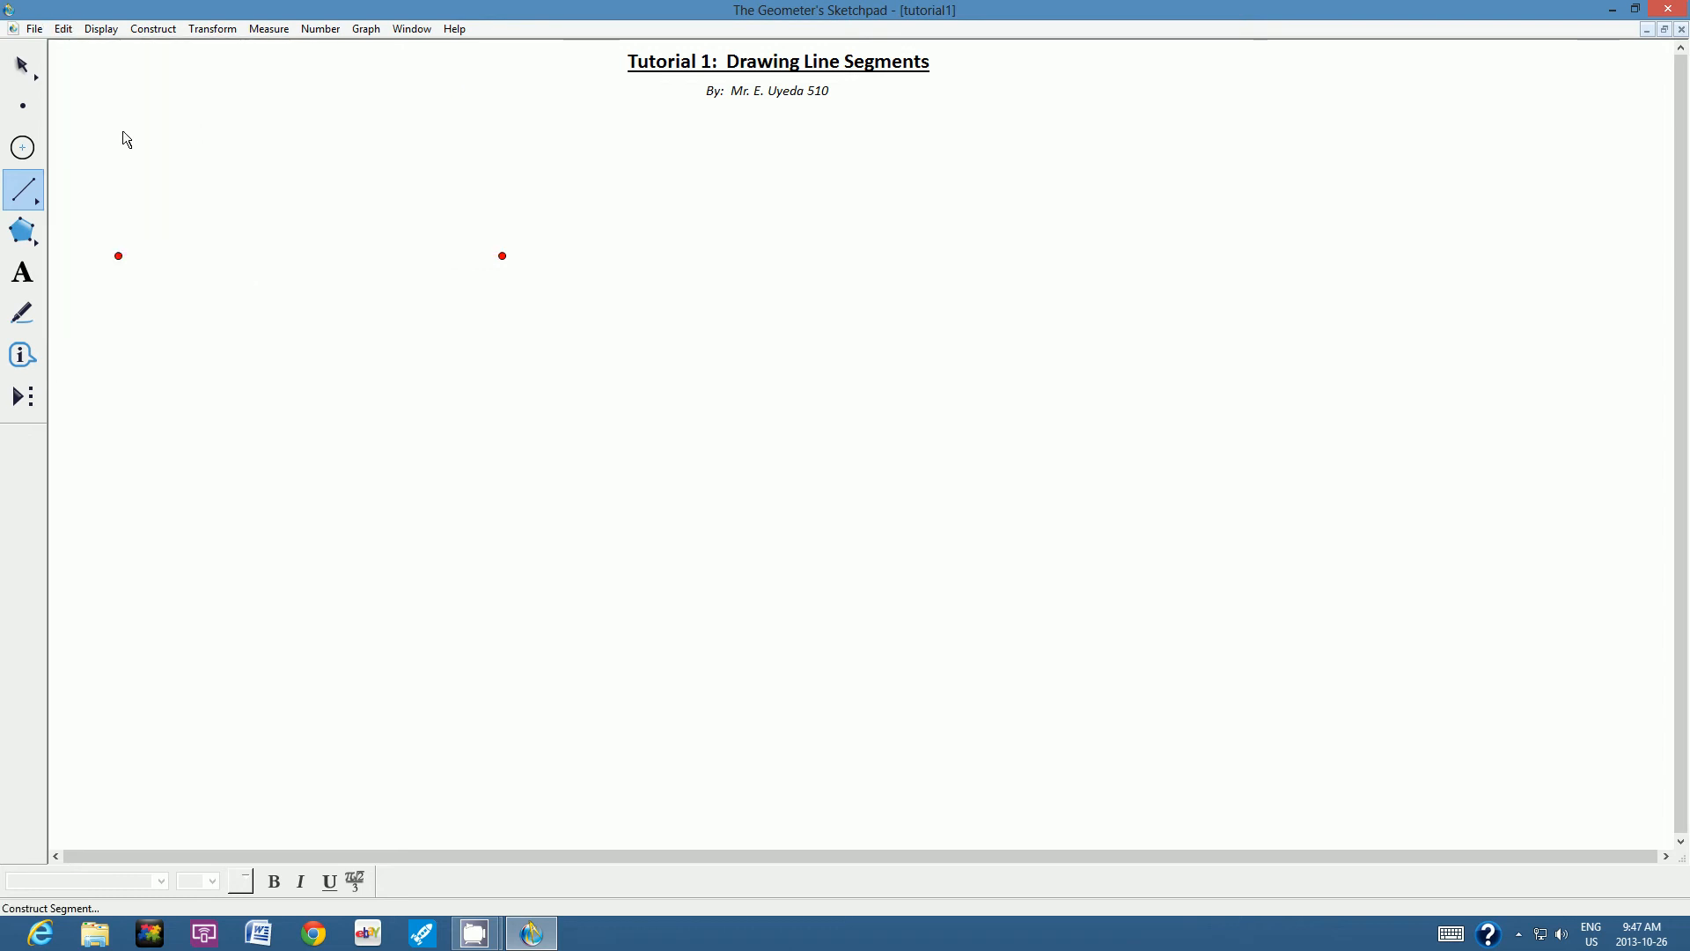
pyautogui.click(62, 28)
pyautogui.click(74, 44)
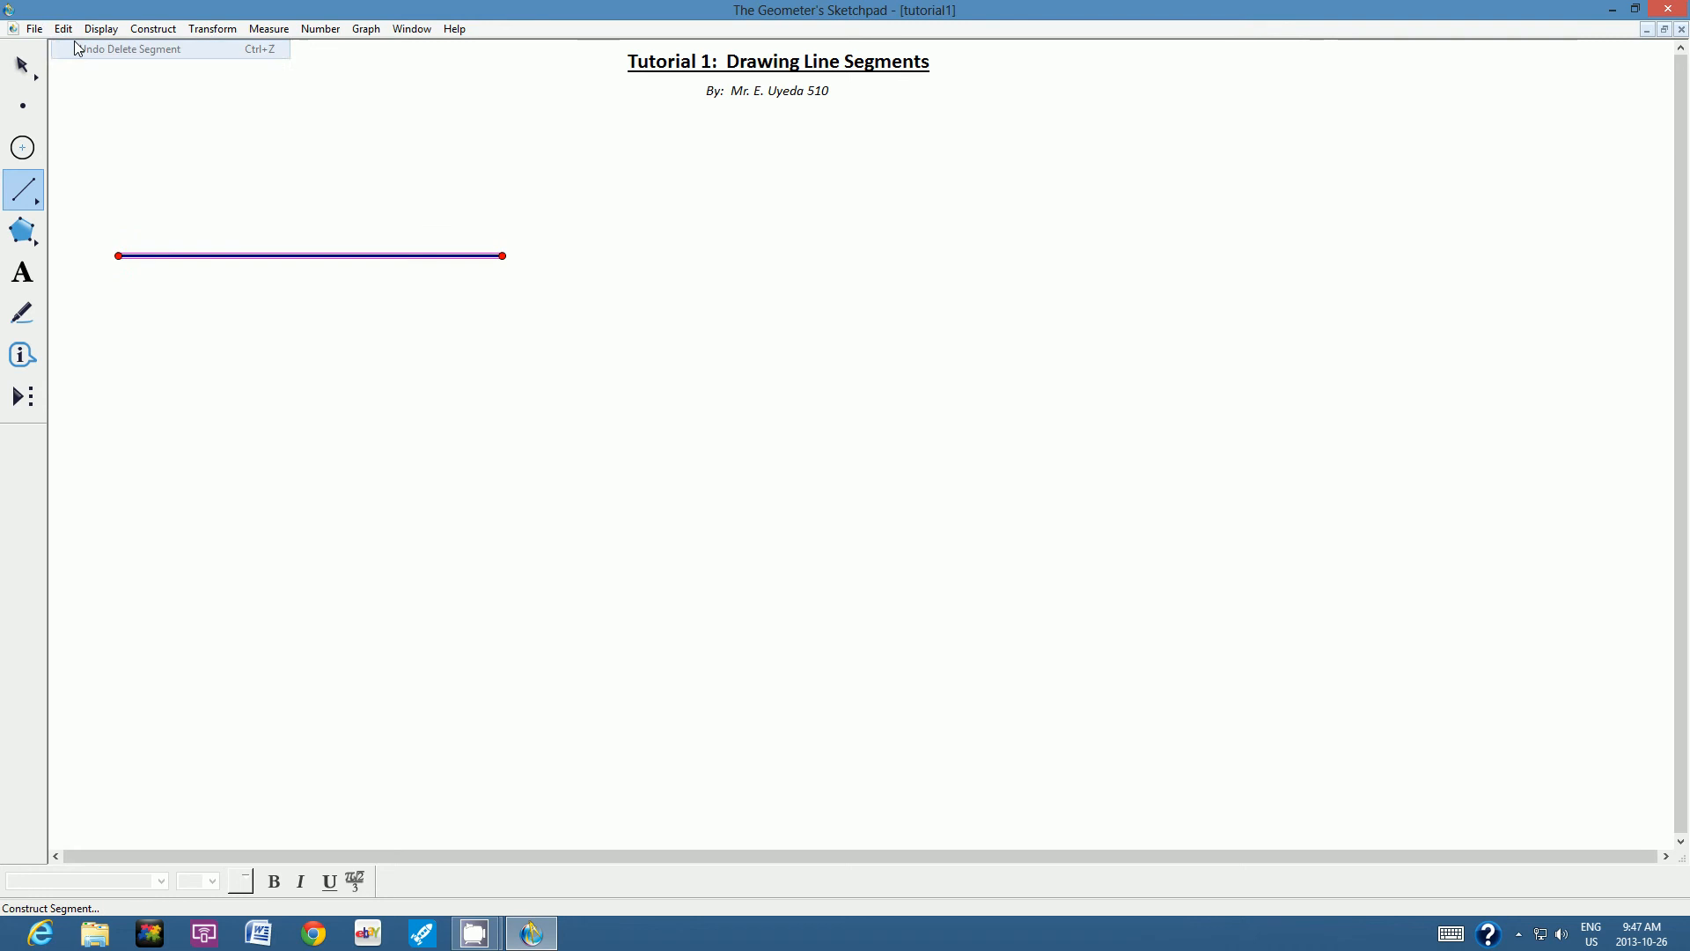
# - Select the segment together with both of its endpoints and delete them all
pyautogui.click(23, 68)
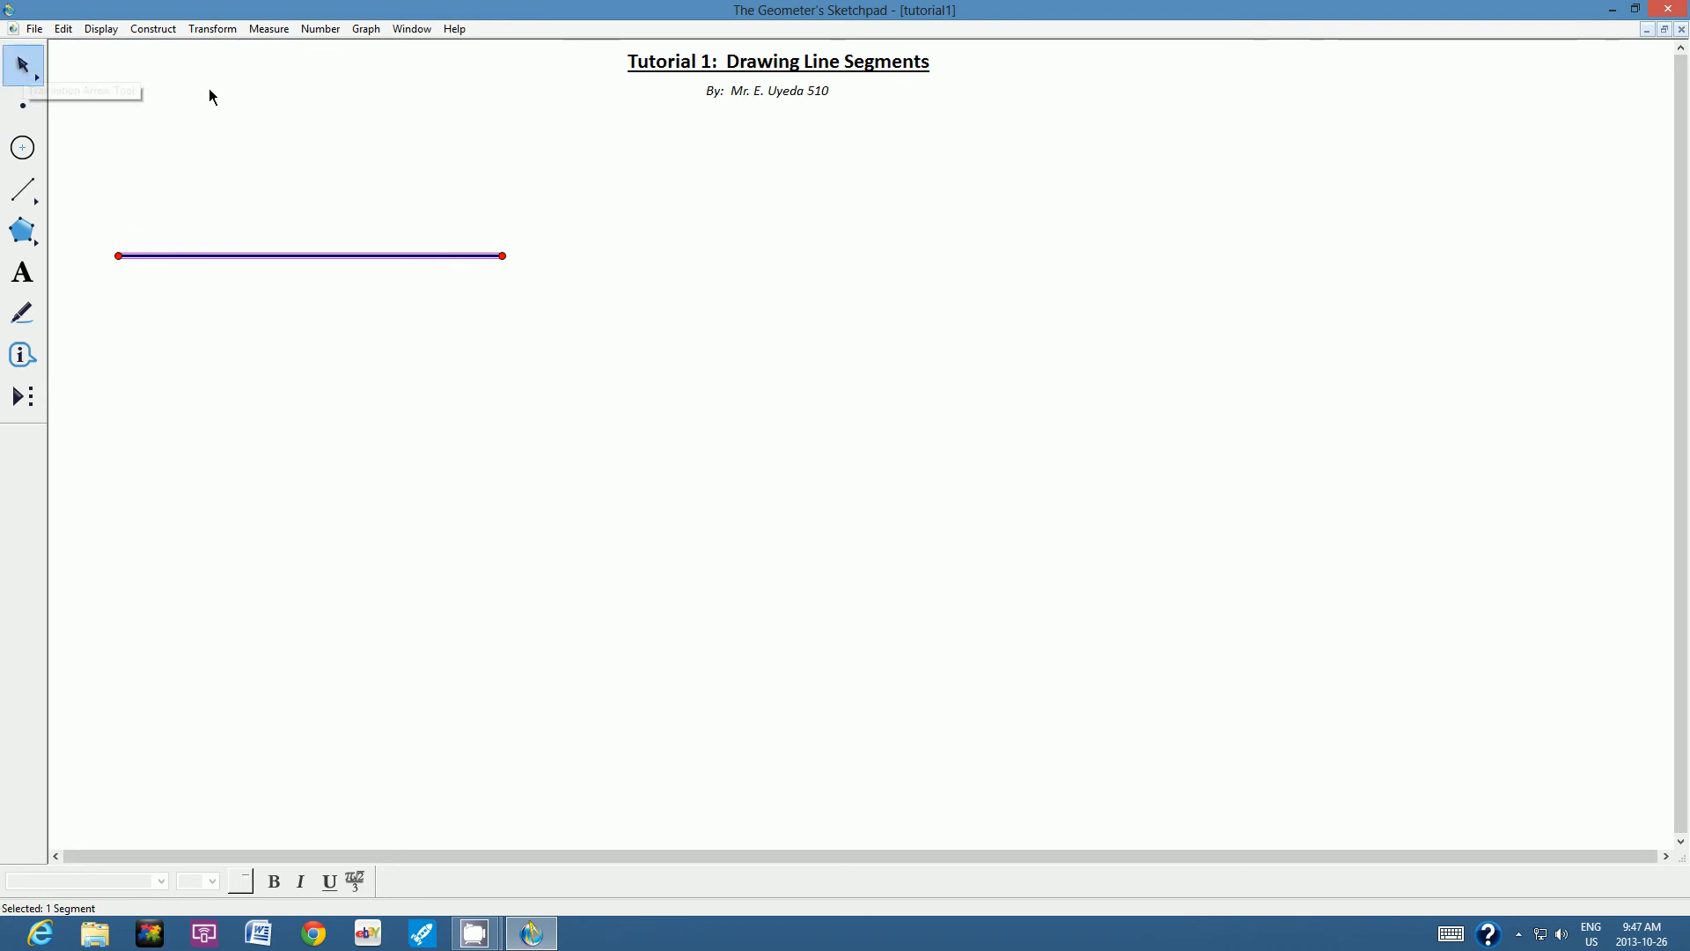
pyautogui.click(203, 88)
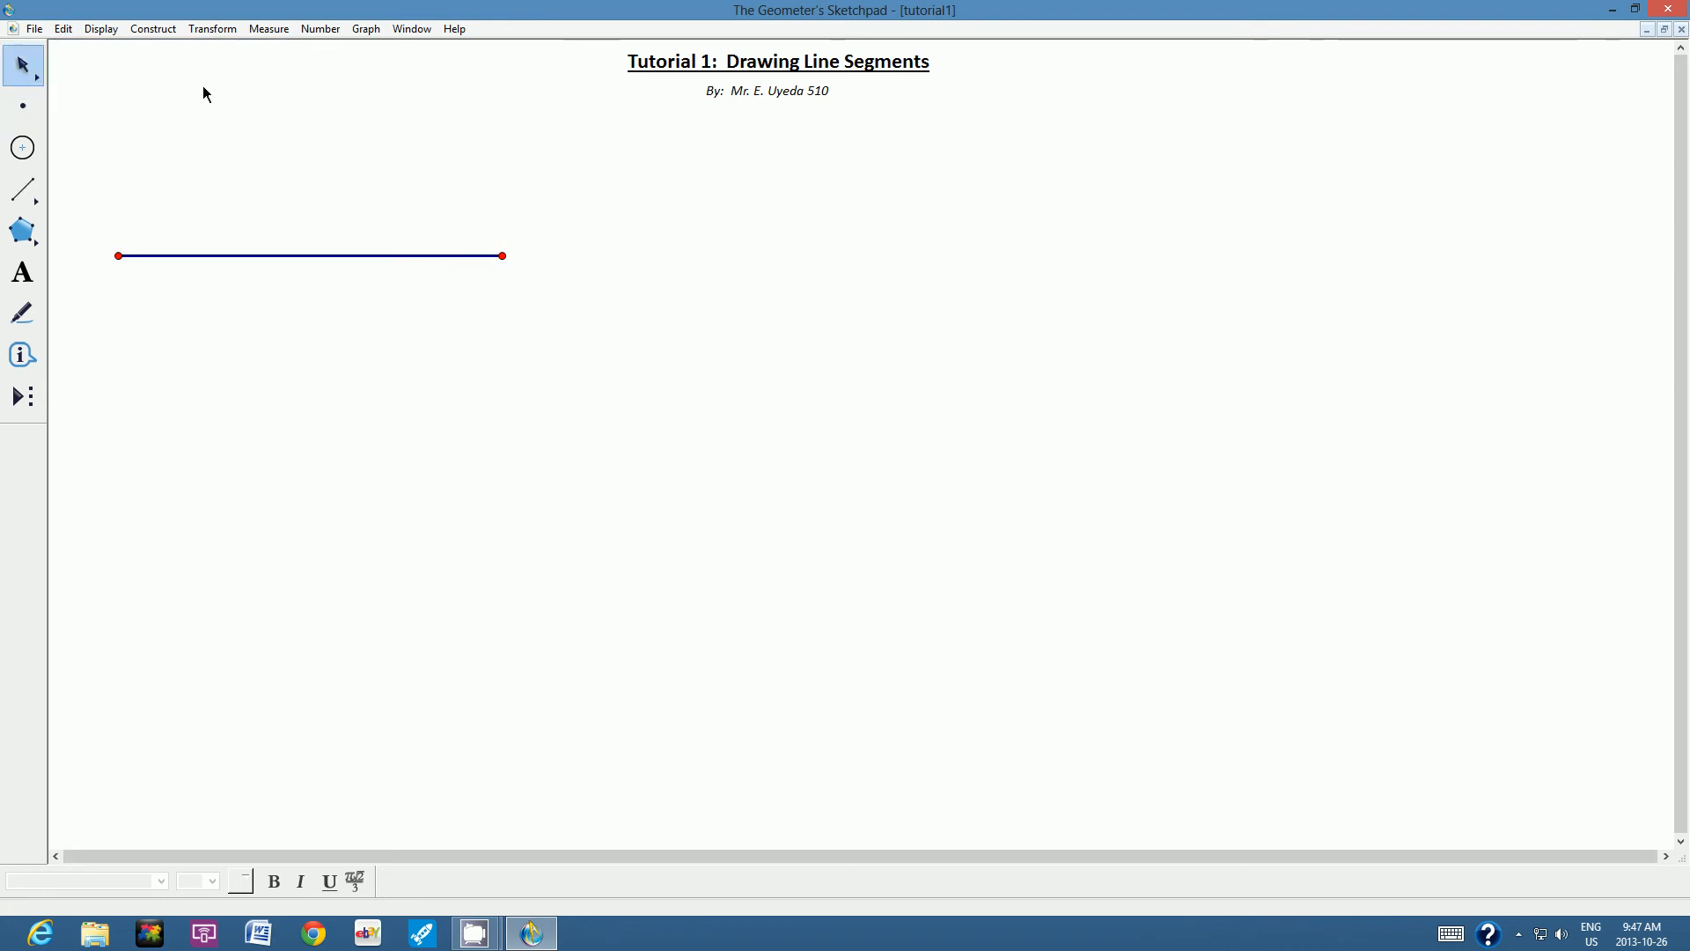
pyautogui.click(503, 257)
pyautogui.click(384, 256)
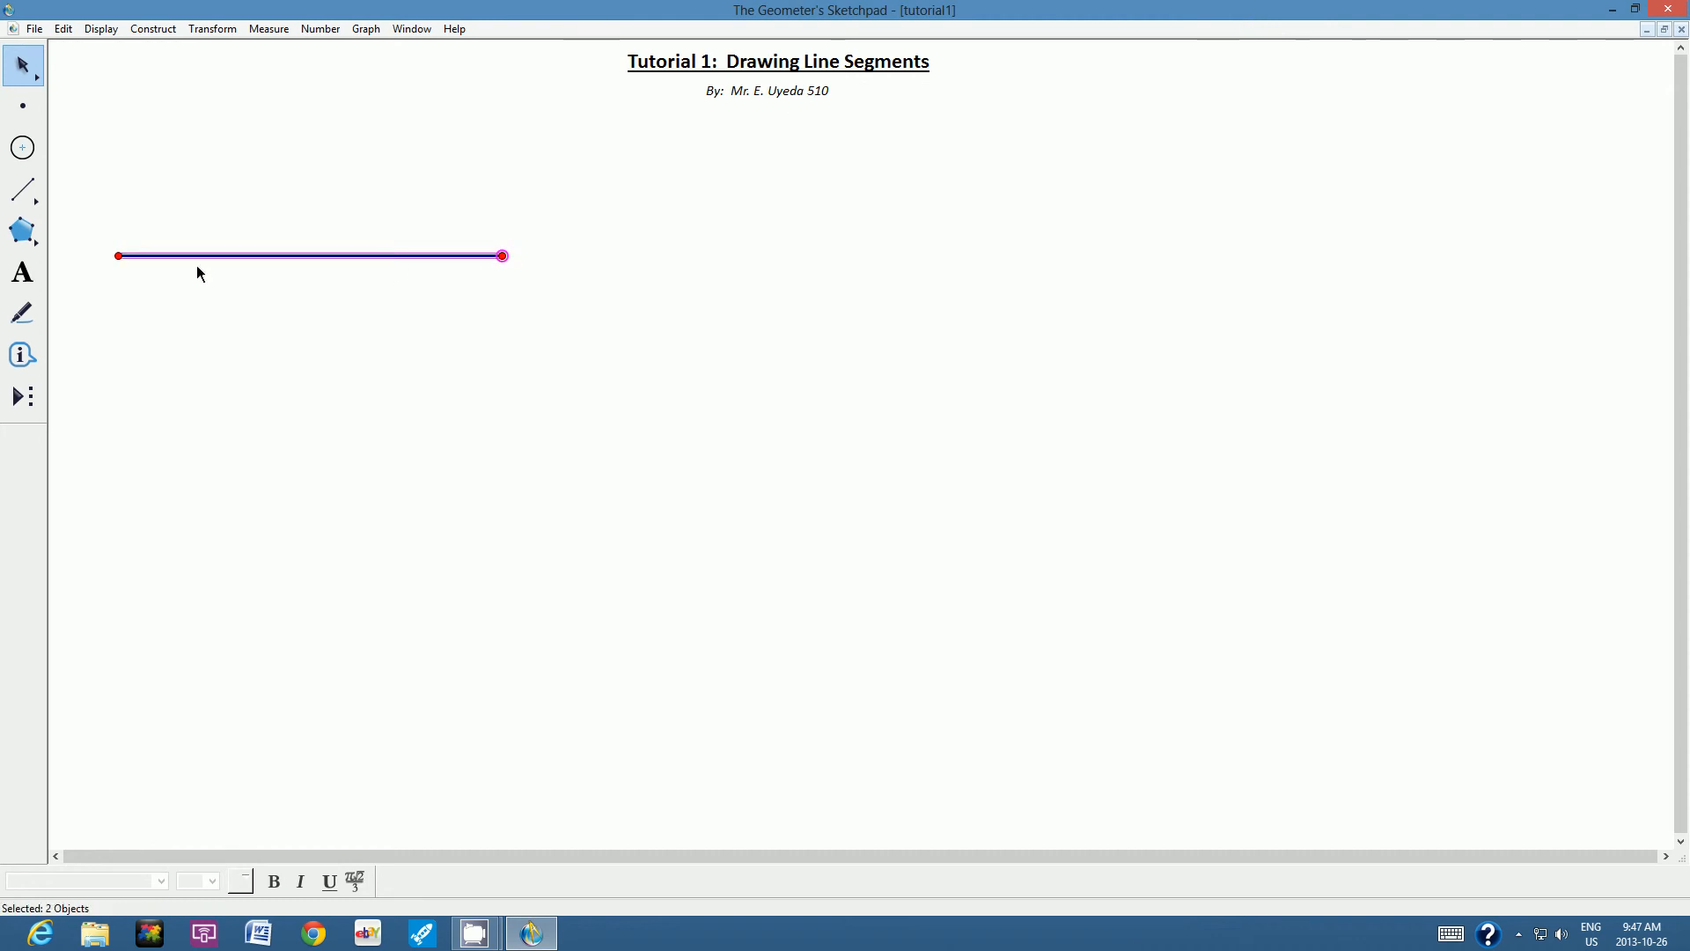
pyautogui.click(119, 255)
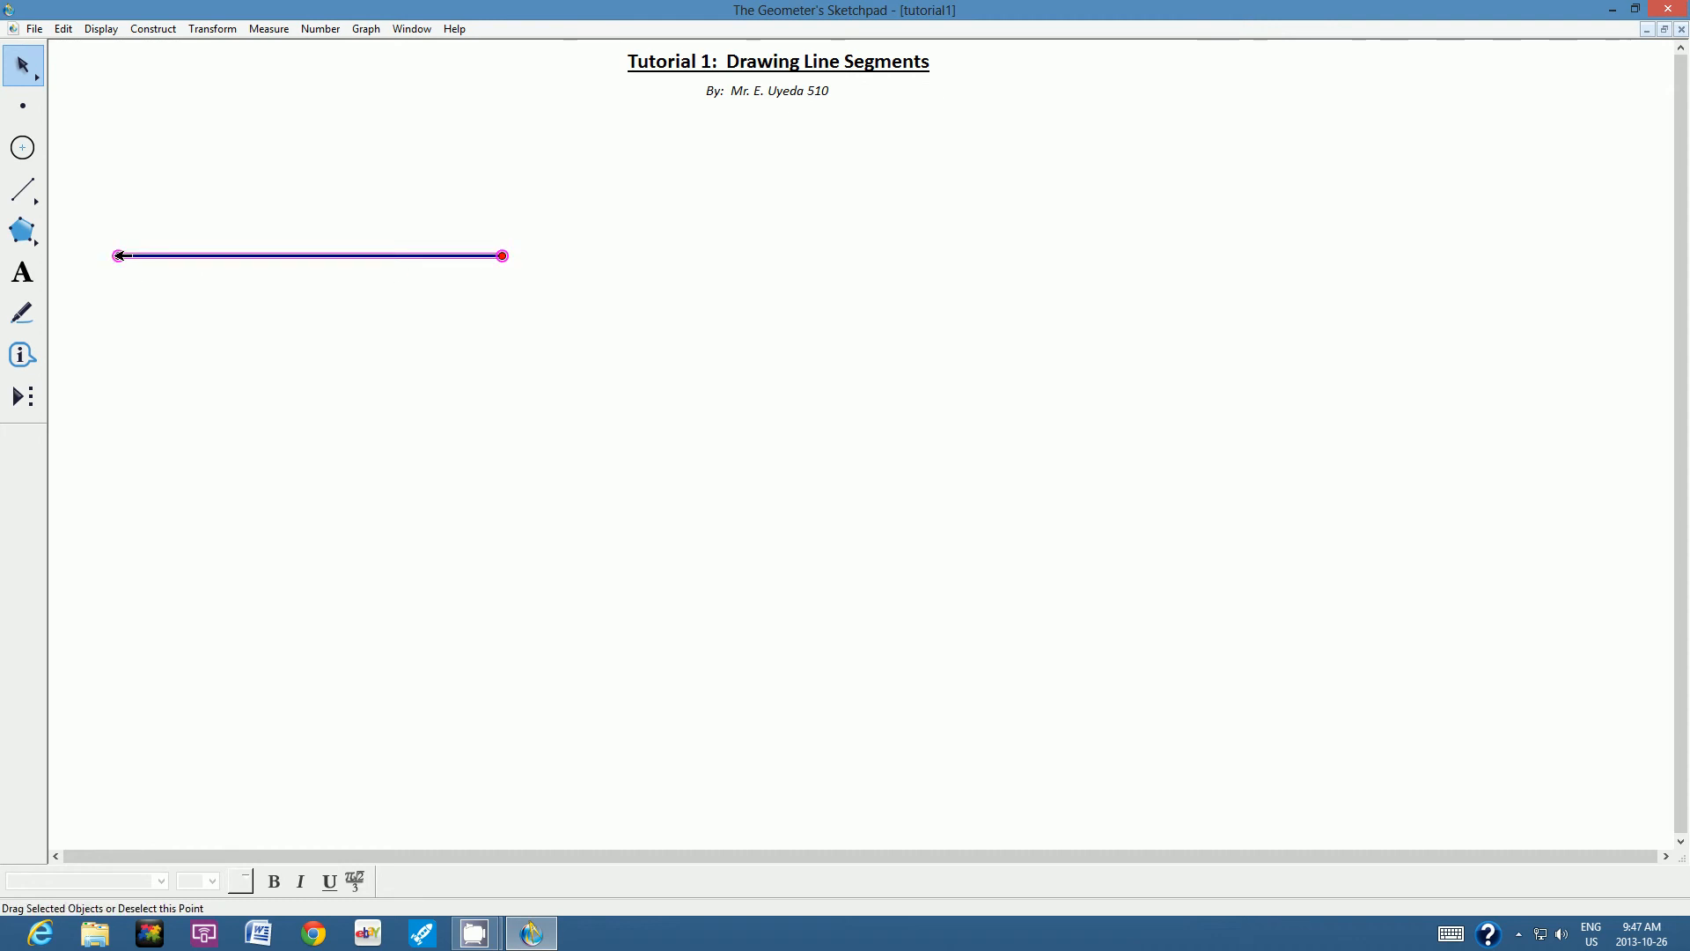
pyautogui.press('Delete')
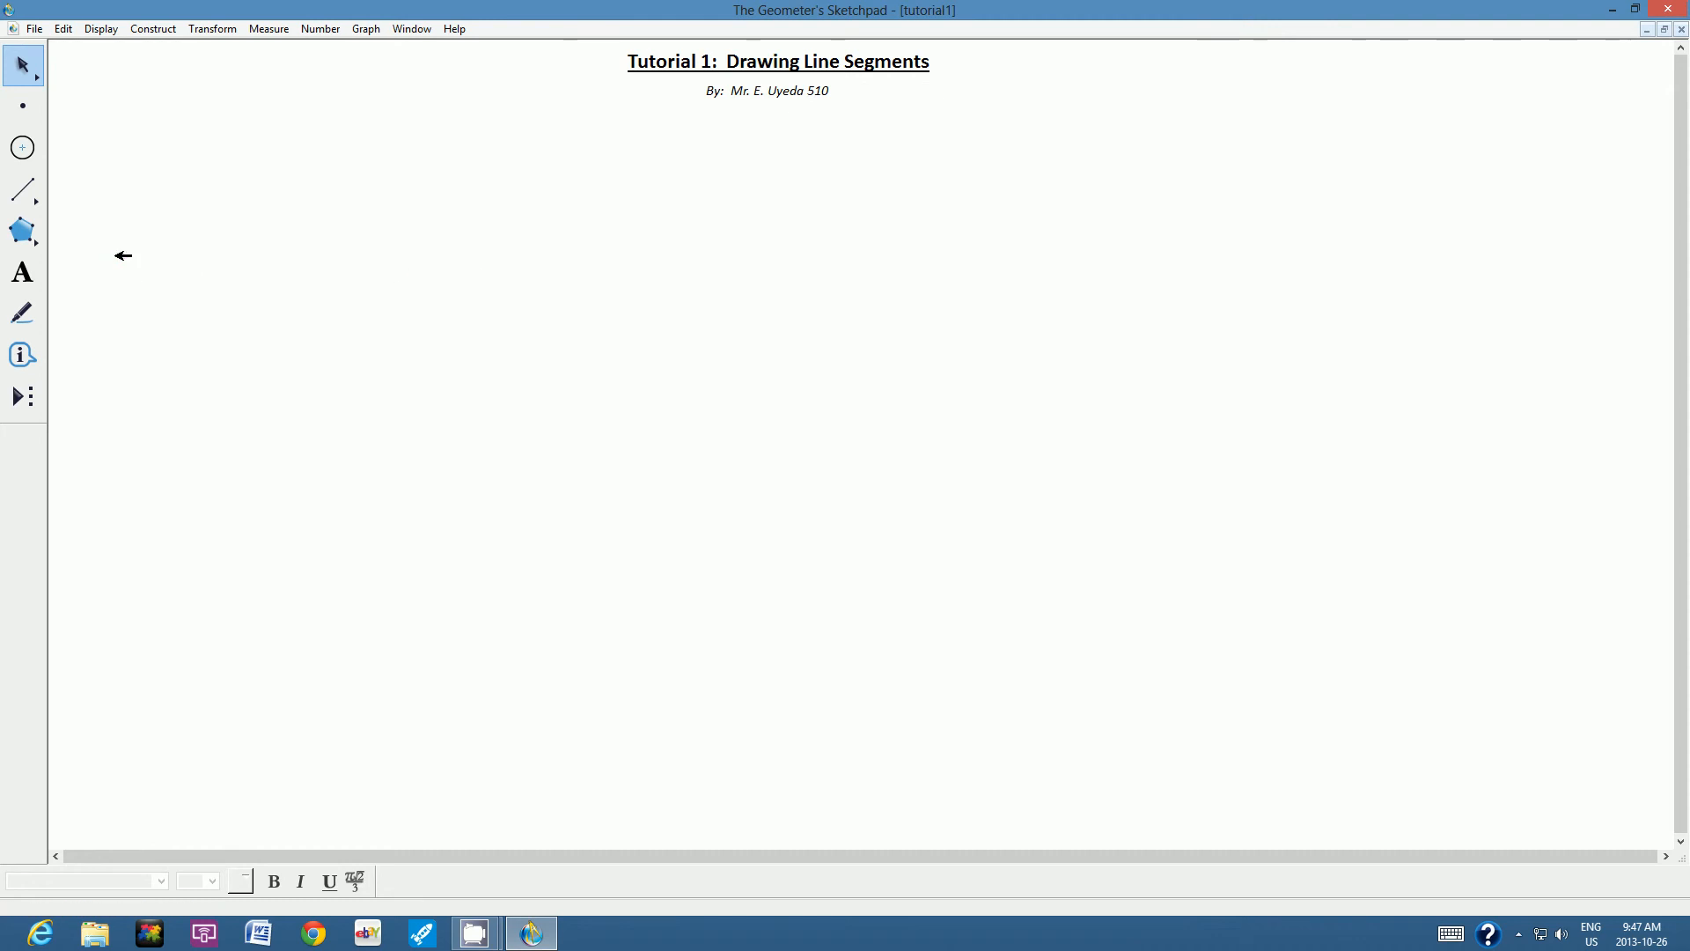
# - Draw a horizontal segment in the upper-left area of the sketch, shift it slightly up and left, and deselect it
pyautogui.click(24, 190)
pyautogui.moveTo(124, 234); pyautogui.dragTo(545, 235)
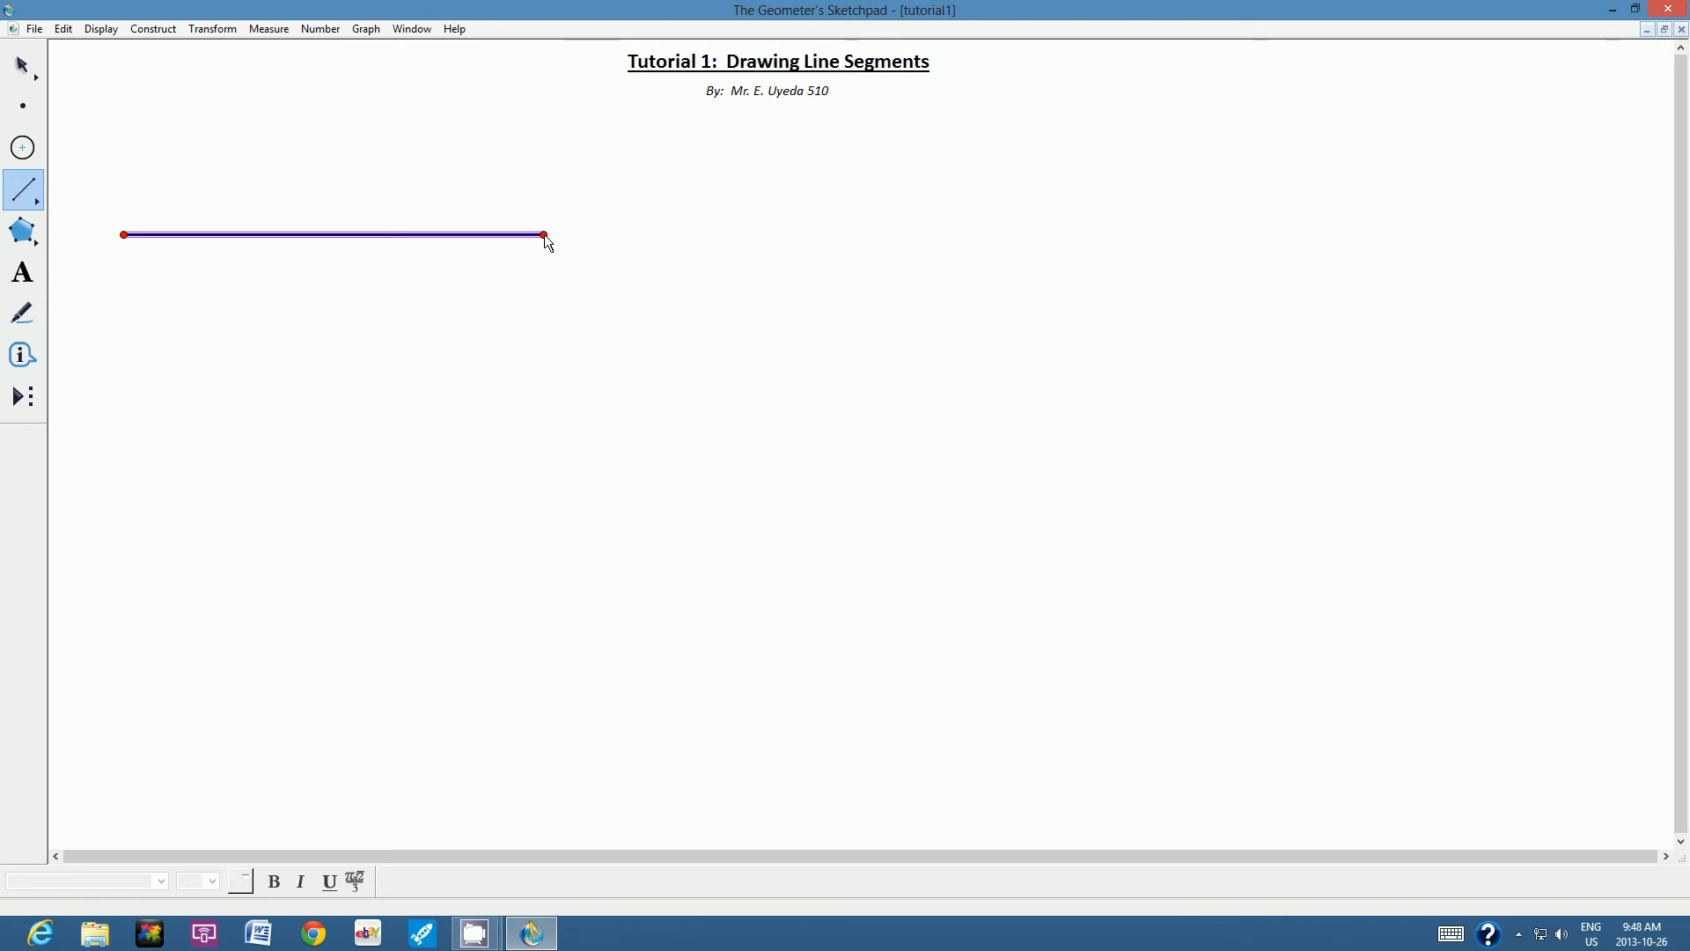
pyautogui.click(24, 69)
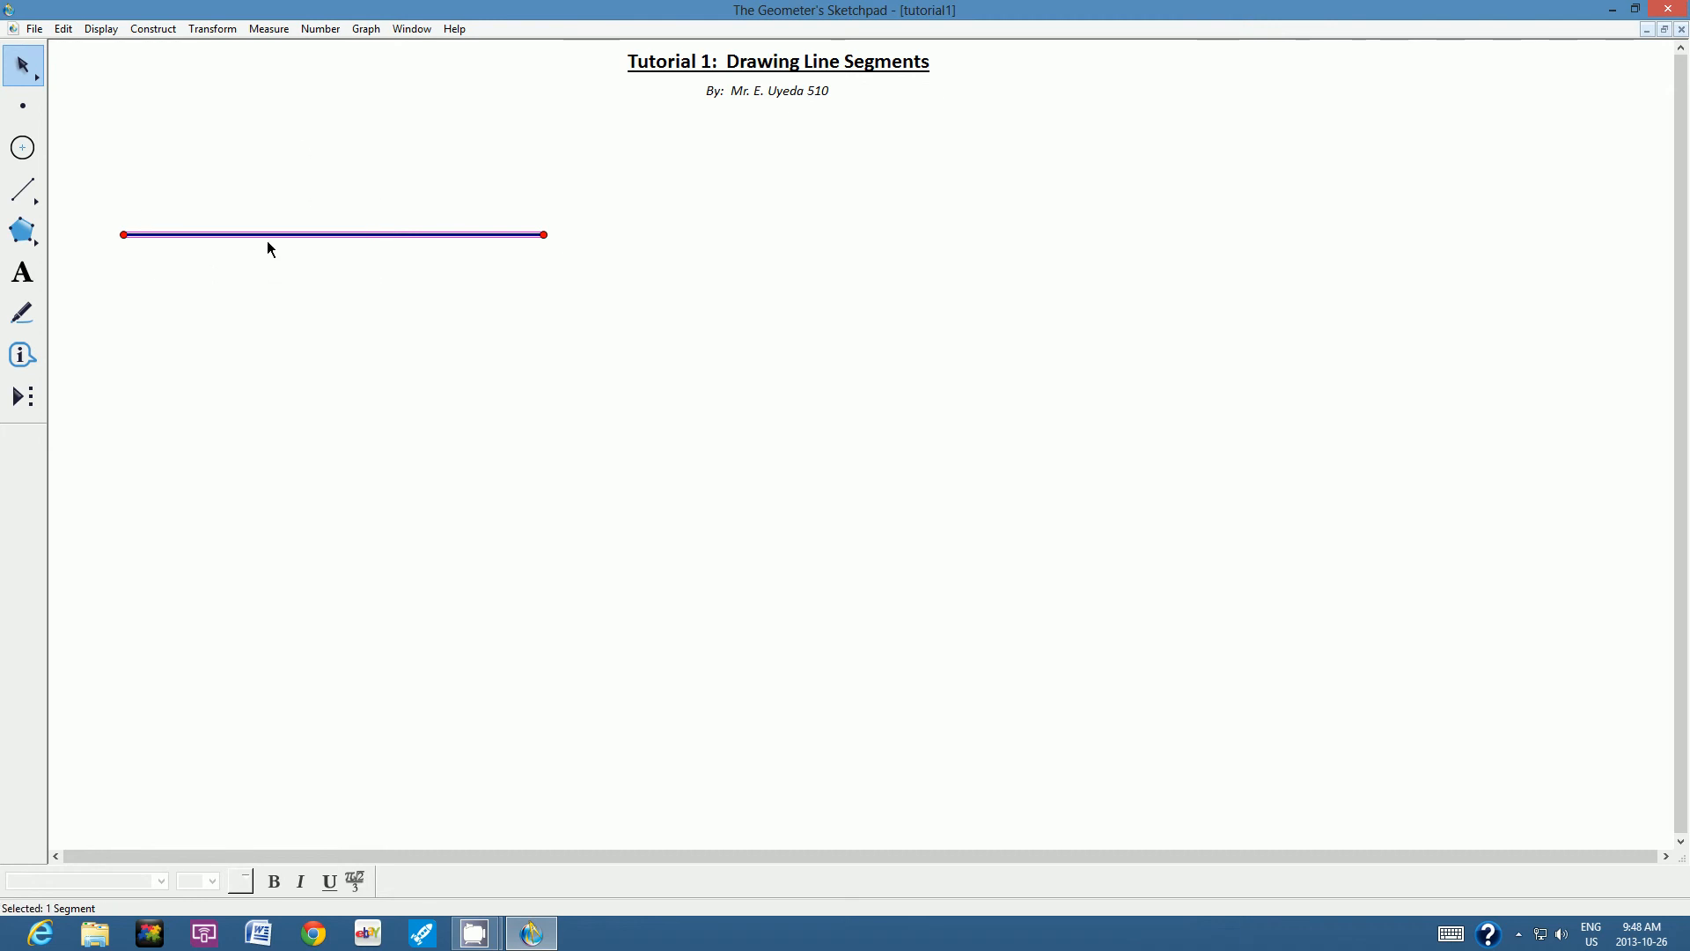
pyautogui.moveTo(267, 242)
pyautogui.mouseDown()
pyautogui.moveTo(843, 295)
pyautogui.moveTo(889, 472)
pyautogui.moveTo(378, 387)
pyautogui.moveTo(256, 218)
pyautogui.mouseUp()
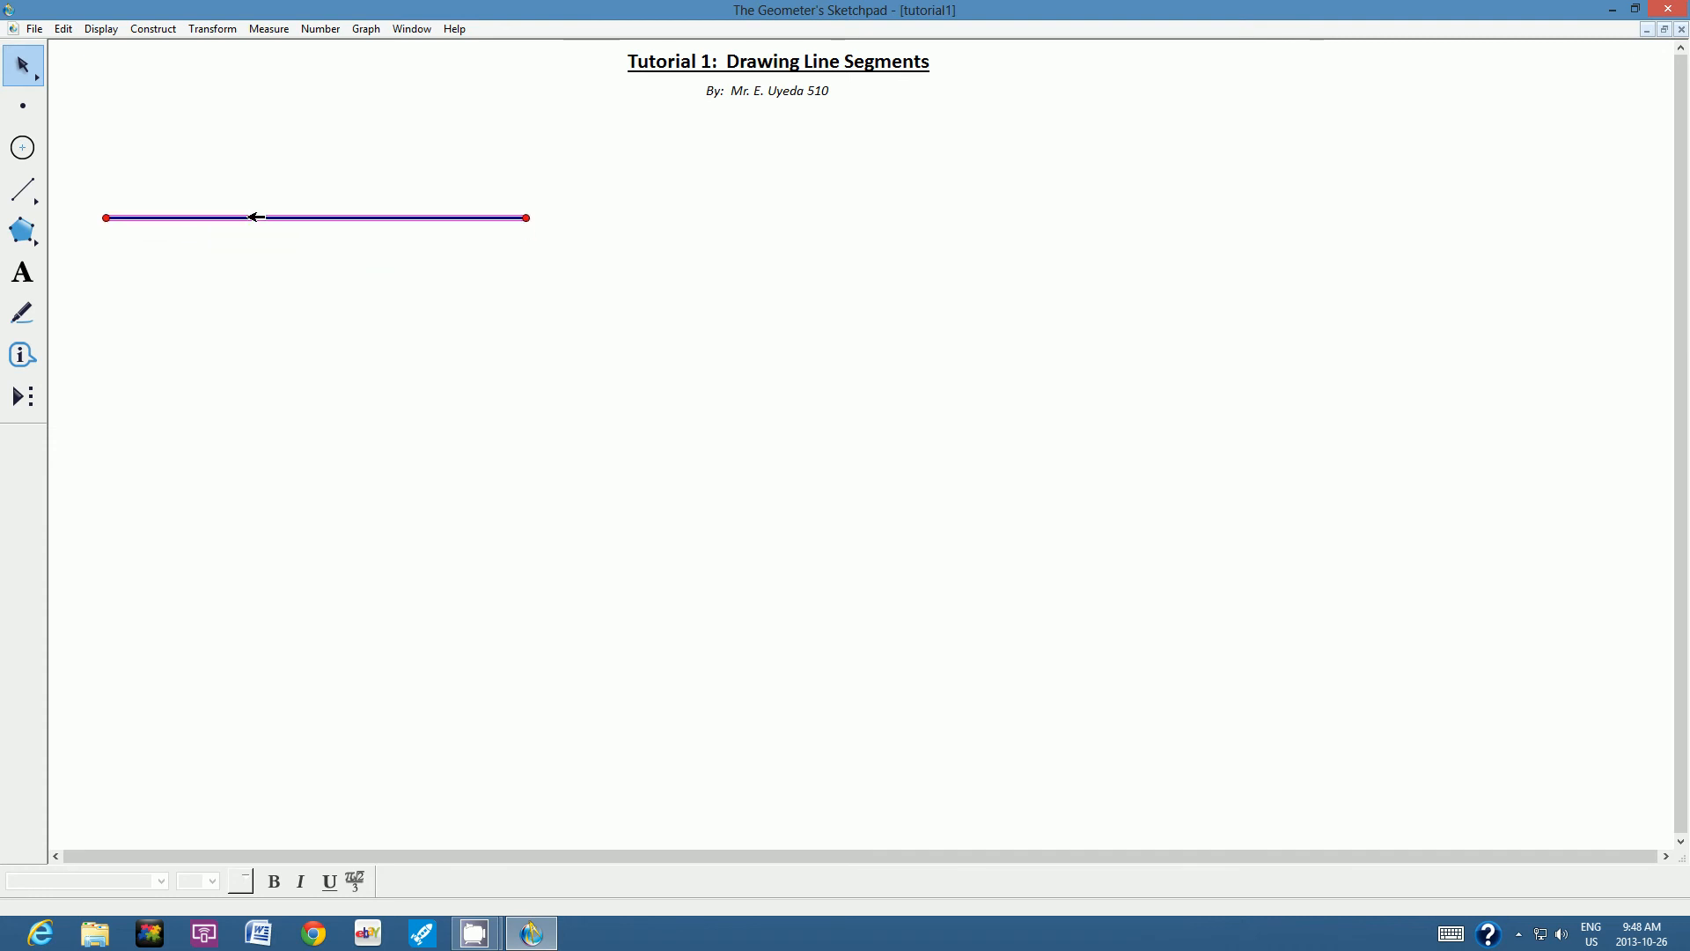
pyautogui.click(296, 312)
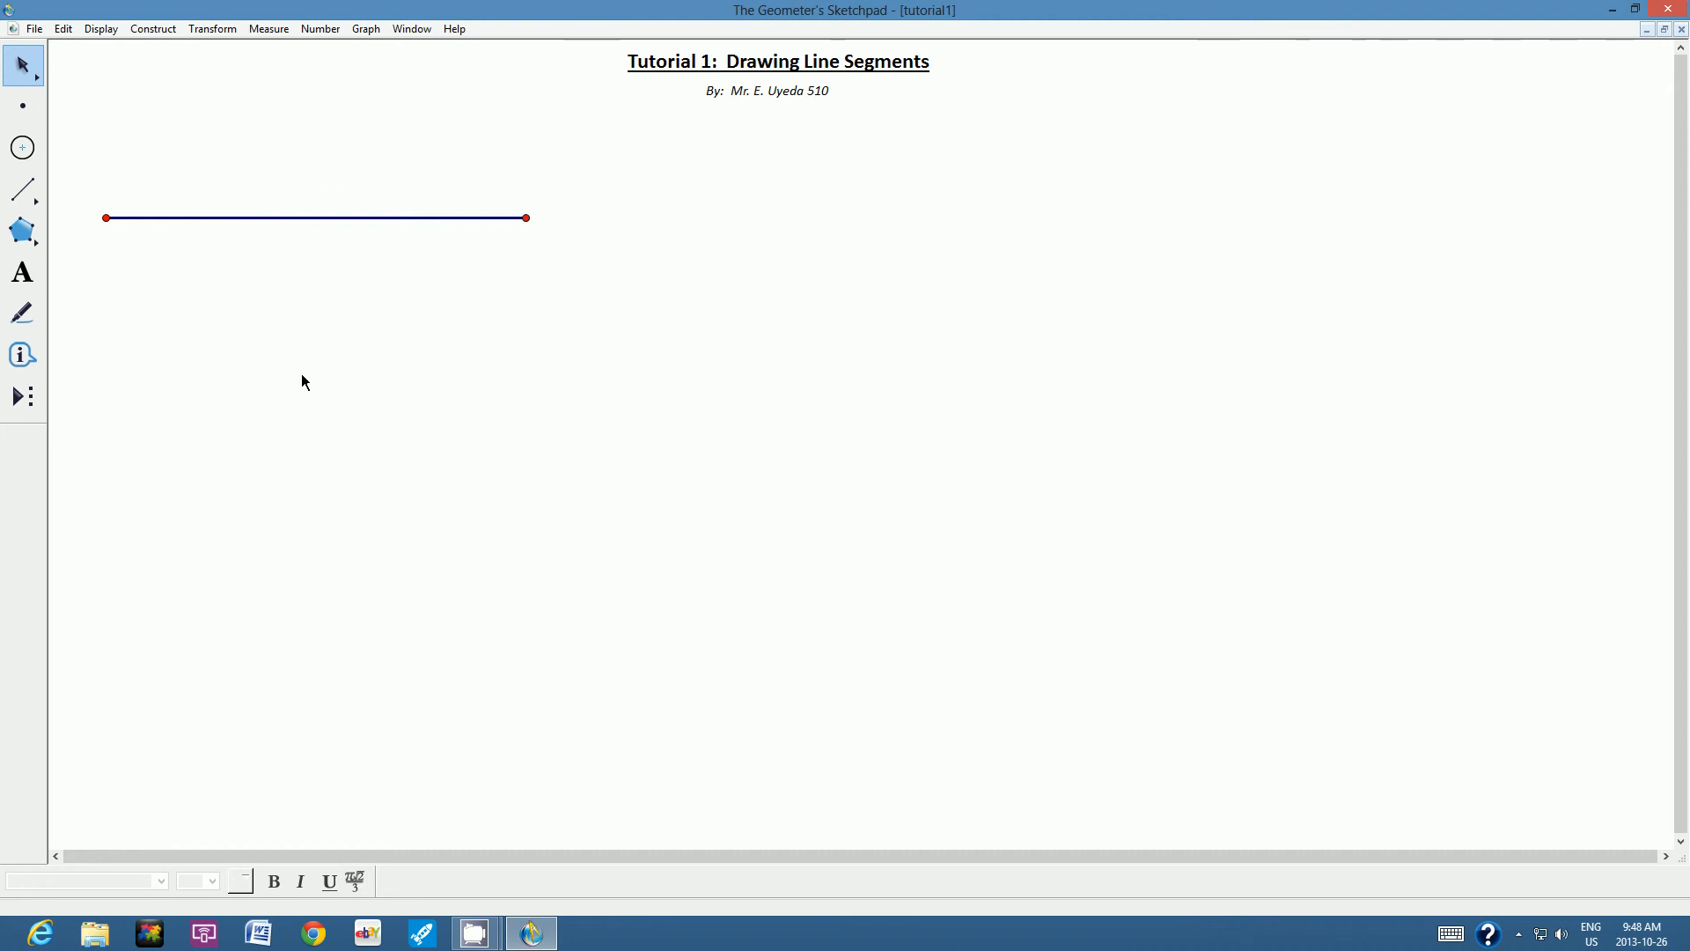
# - Move the segment slightly down and to the left, keeping it horizontal, and deselect it
pyautogui.click(147, 219)
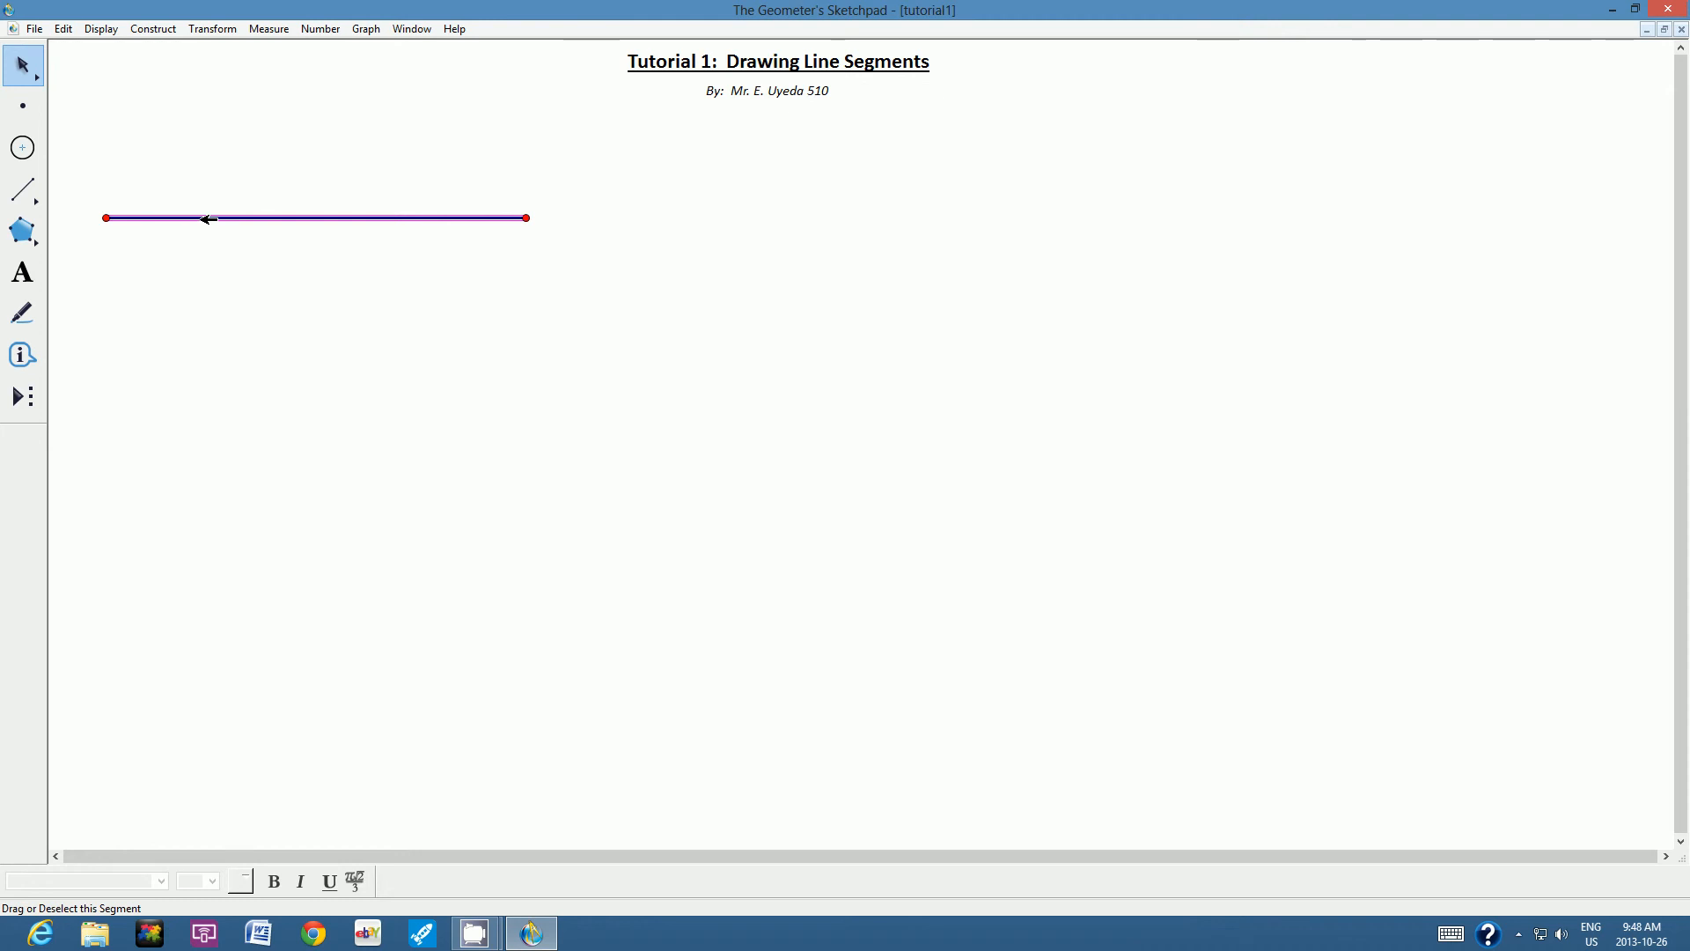
pyautogui.moveTo(208, 219)
pyautogui.mouseDown()
pyautogui.moveTo(424, 286)
pyautogui.moveTo(506, 409)
pyautogui.moveTo(218, 256)
pyautogui.moveTo(264, 219)
pyautogui.moveTo(222, 249)
pyautogui.moveTo(196, 238)
pyautogui.mouseUp()
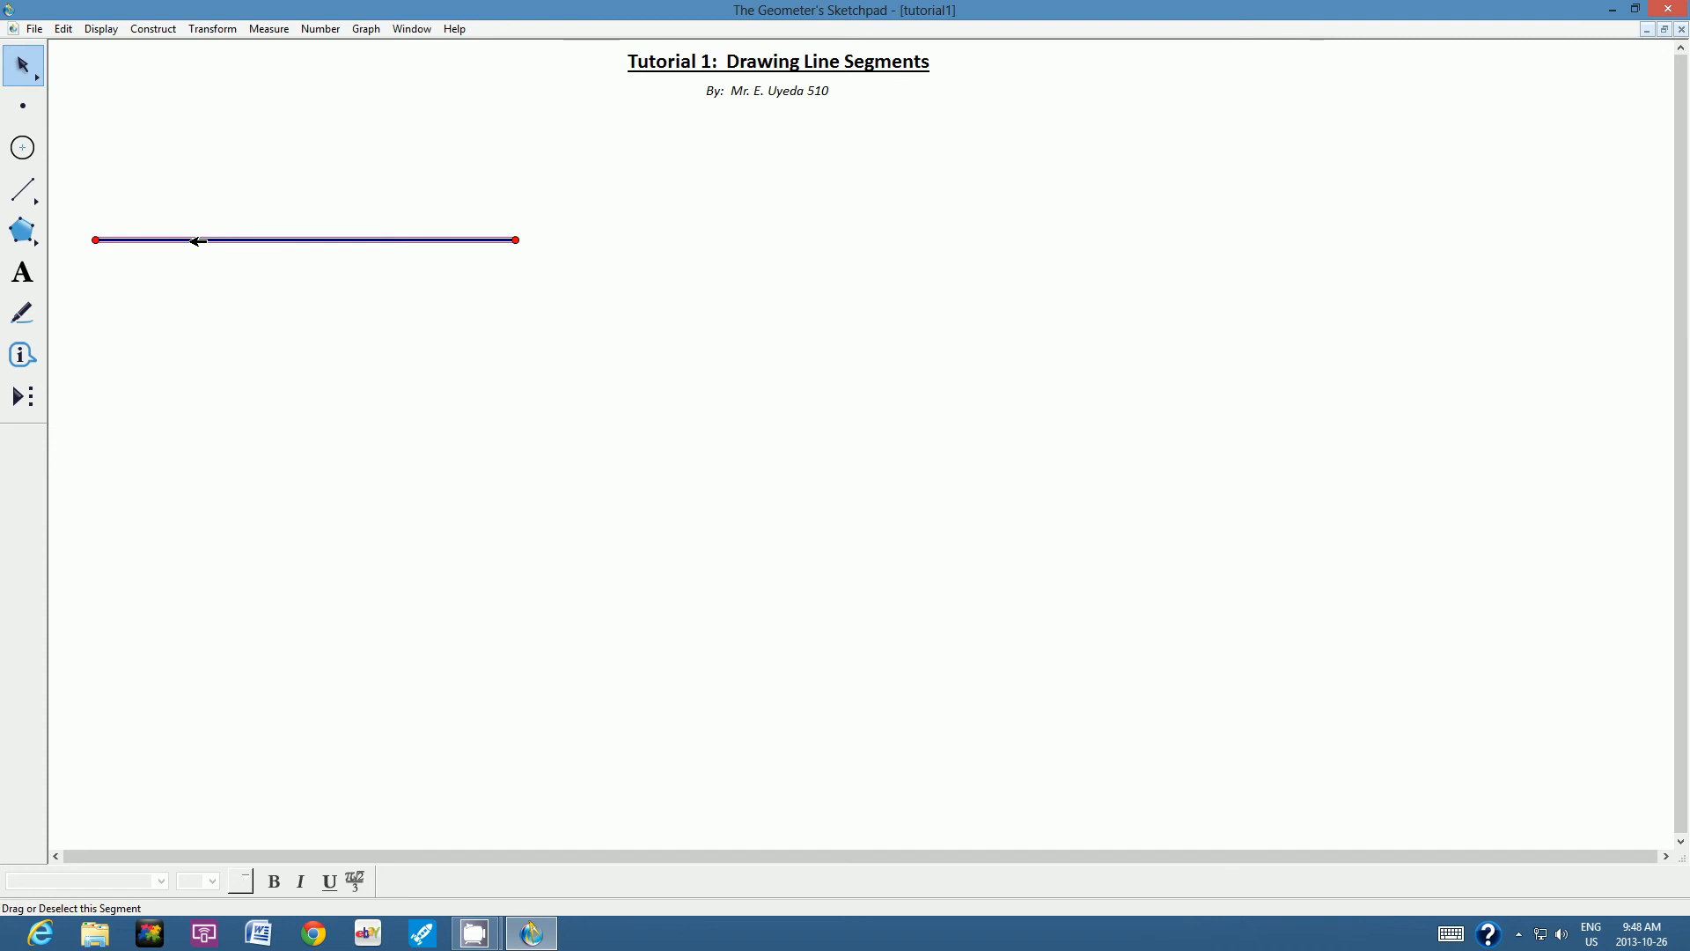
pyautogui.click(263, 389)
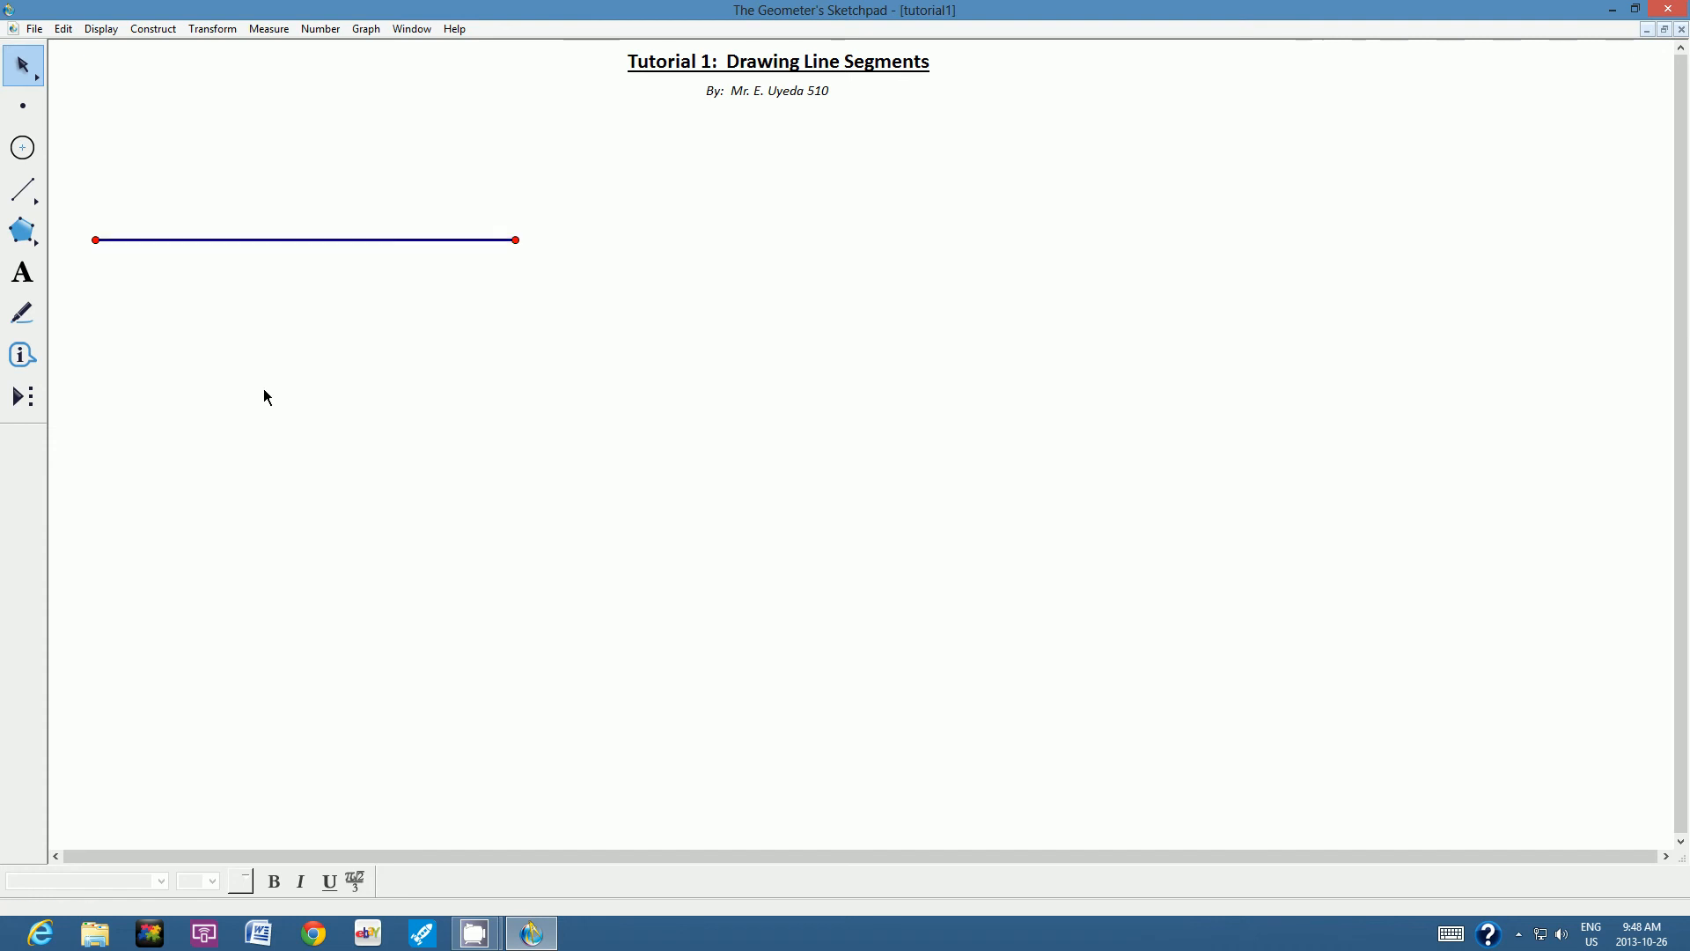
# - Set the segment's line style to Thick
pyautogui.click(244, 241)
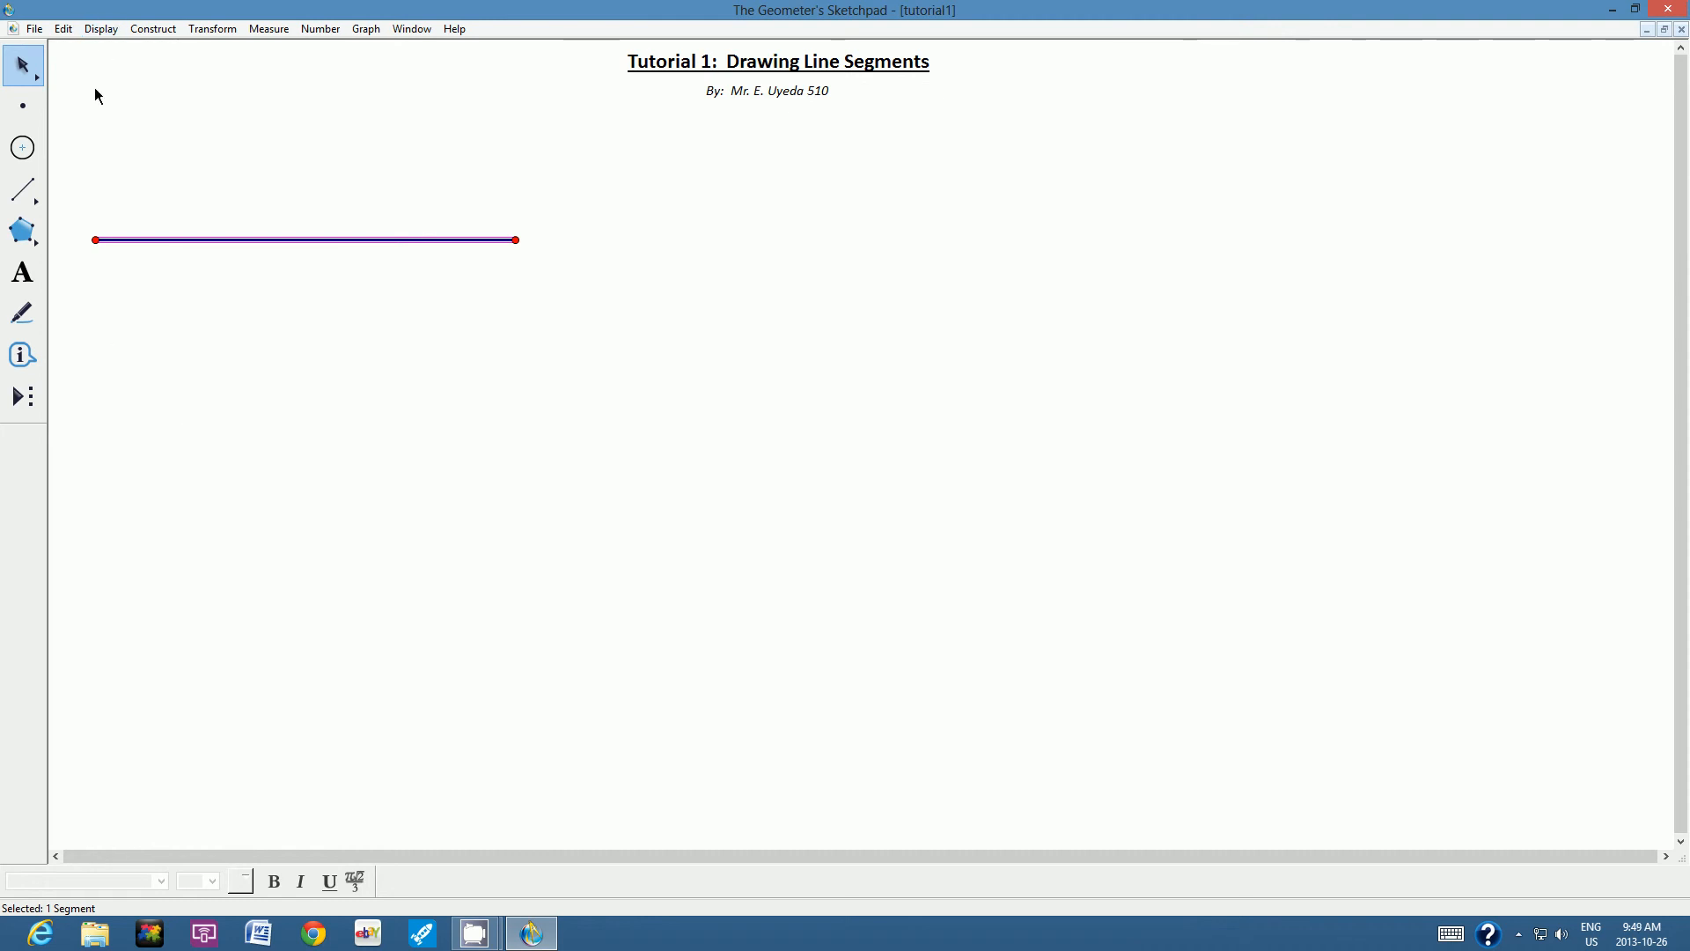
pyautogui.click(102, 31)
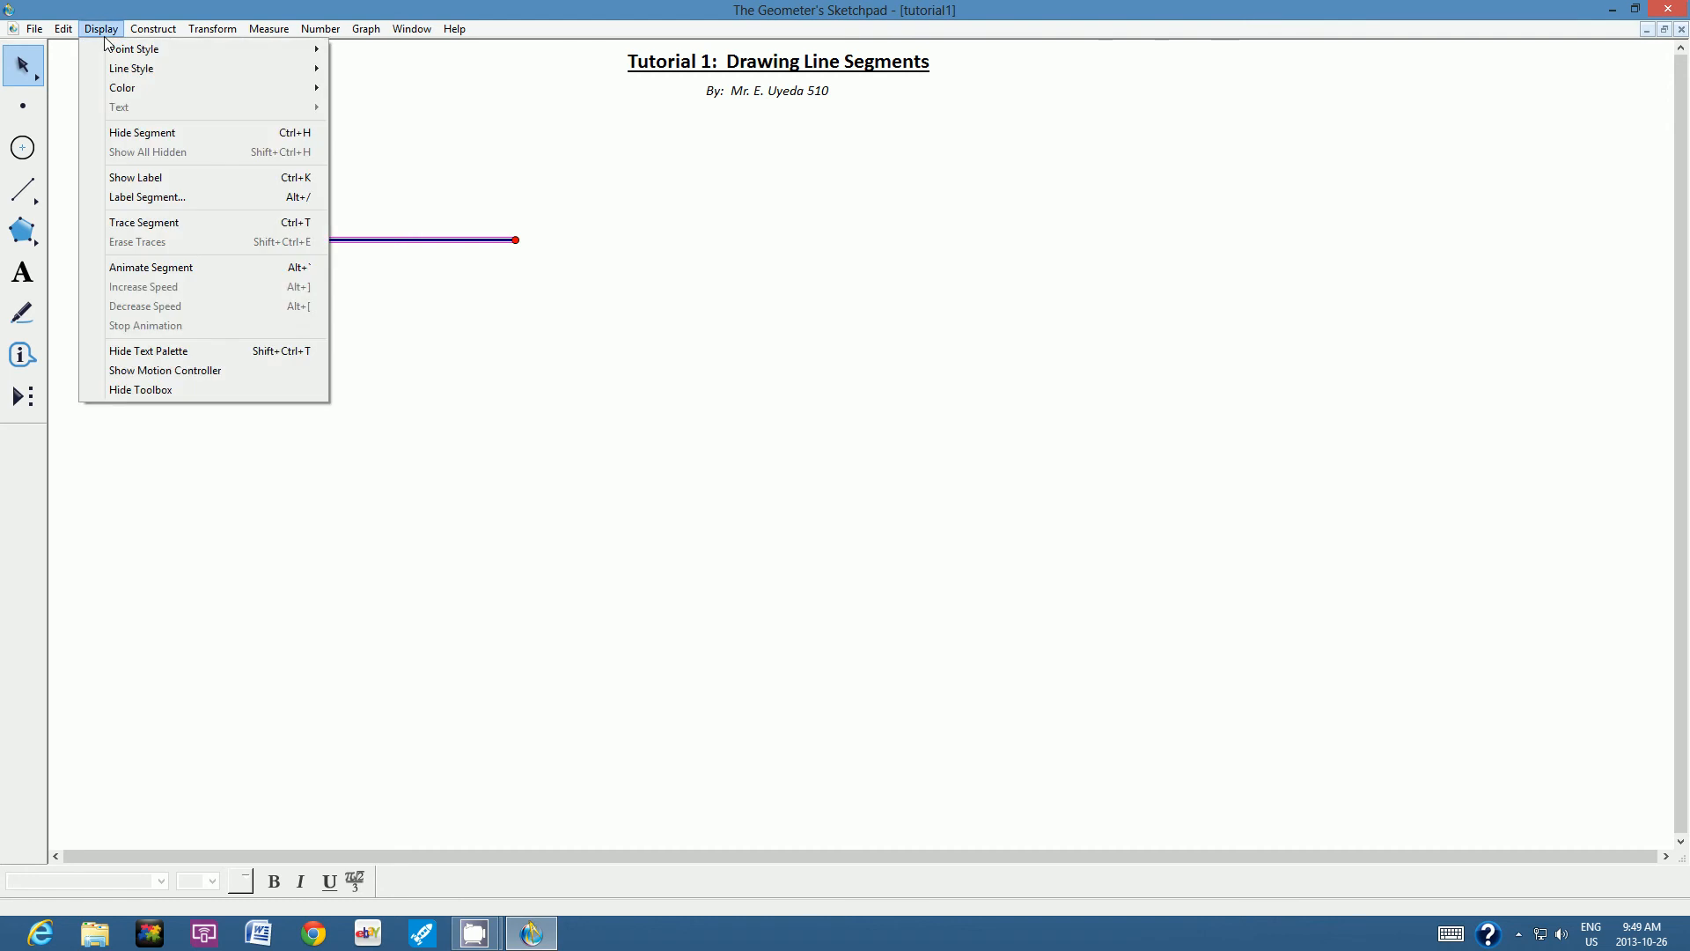
pyautogui.moveTo(177, 67)
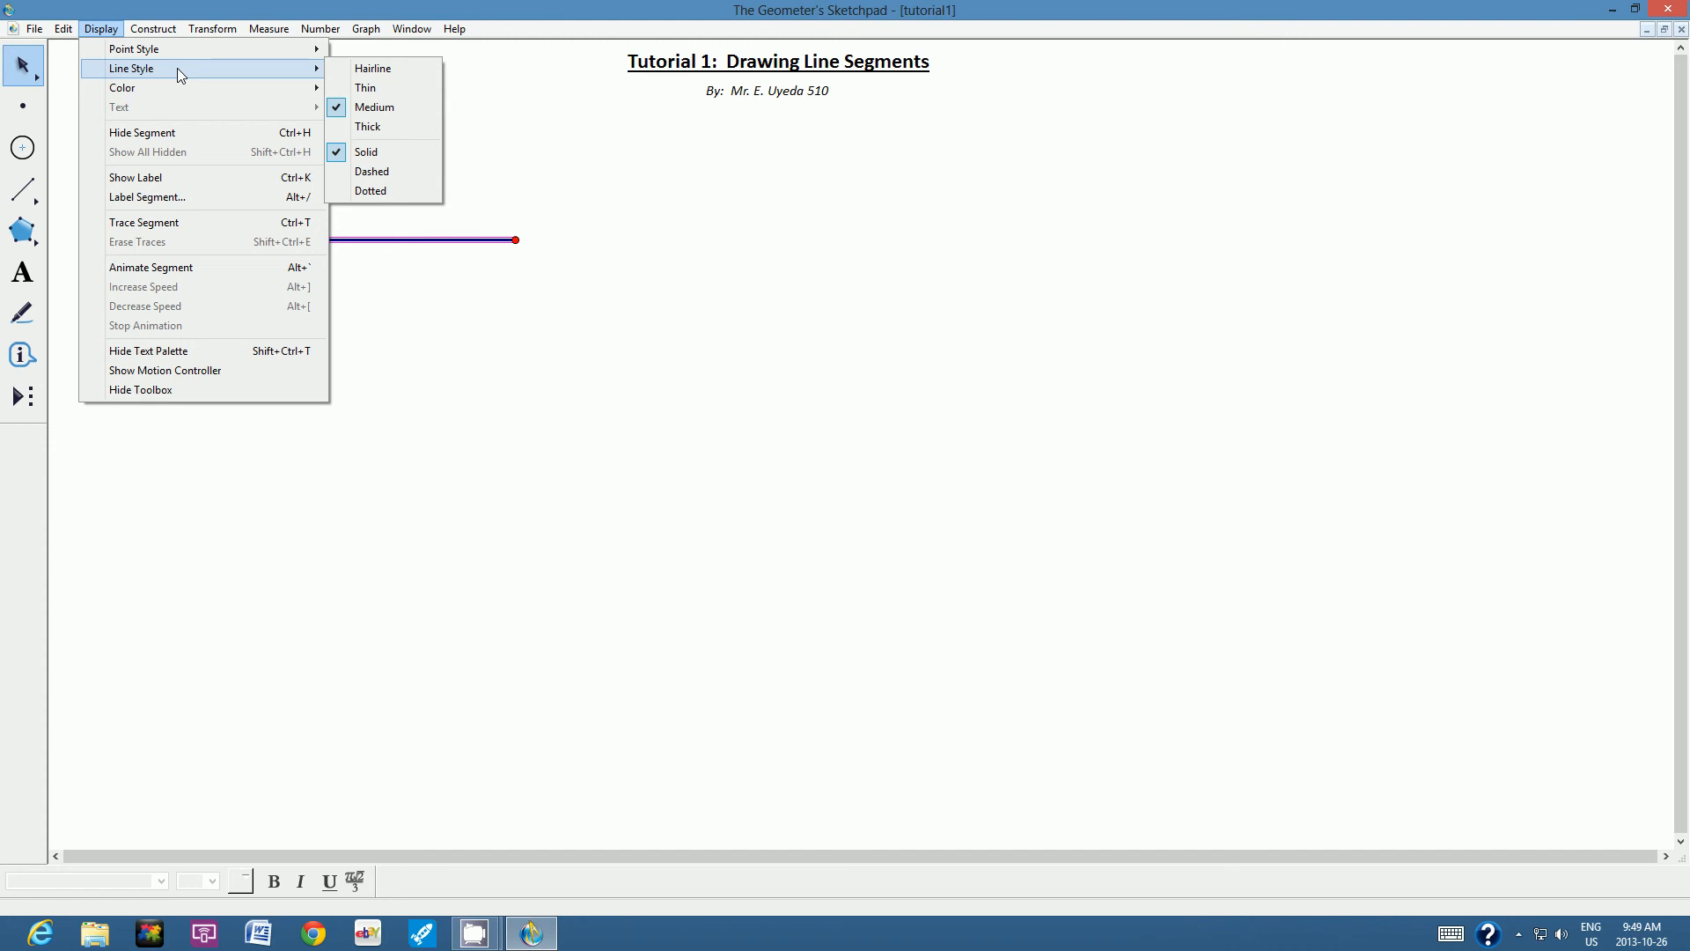
pyautogui.click(380, 129)
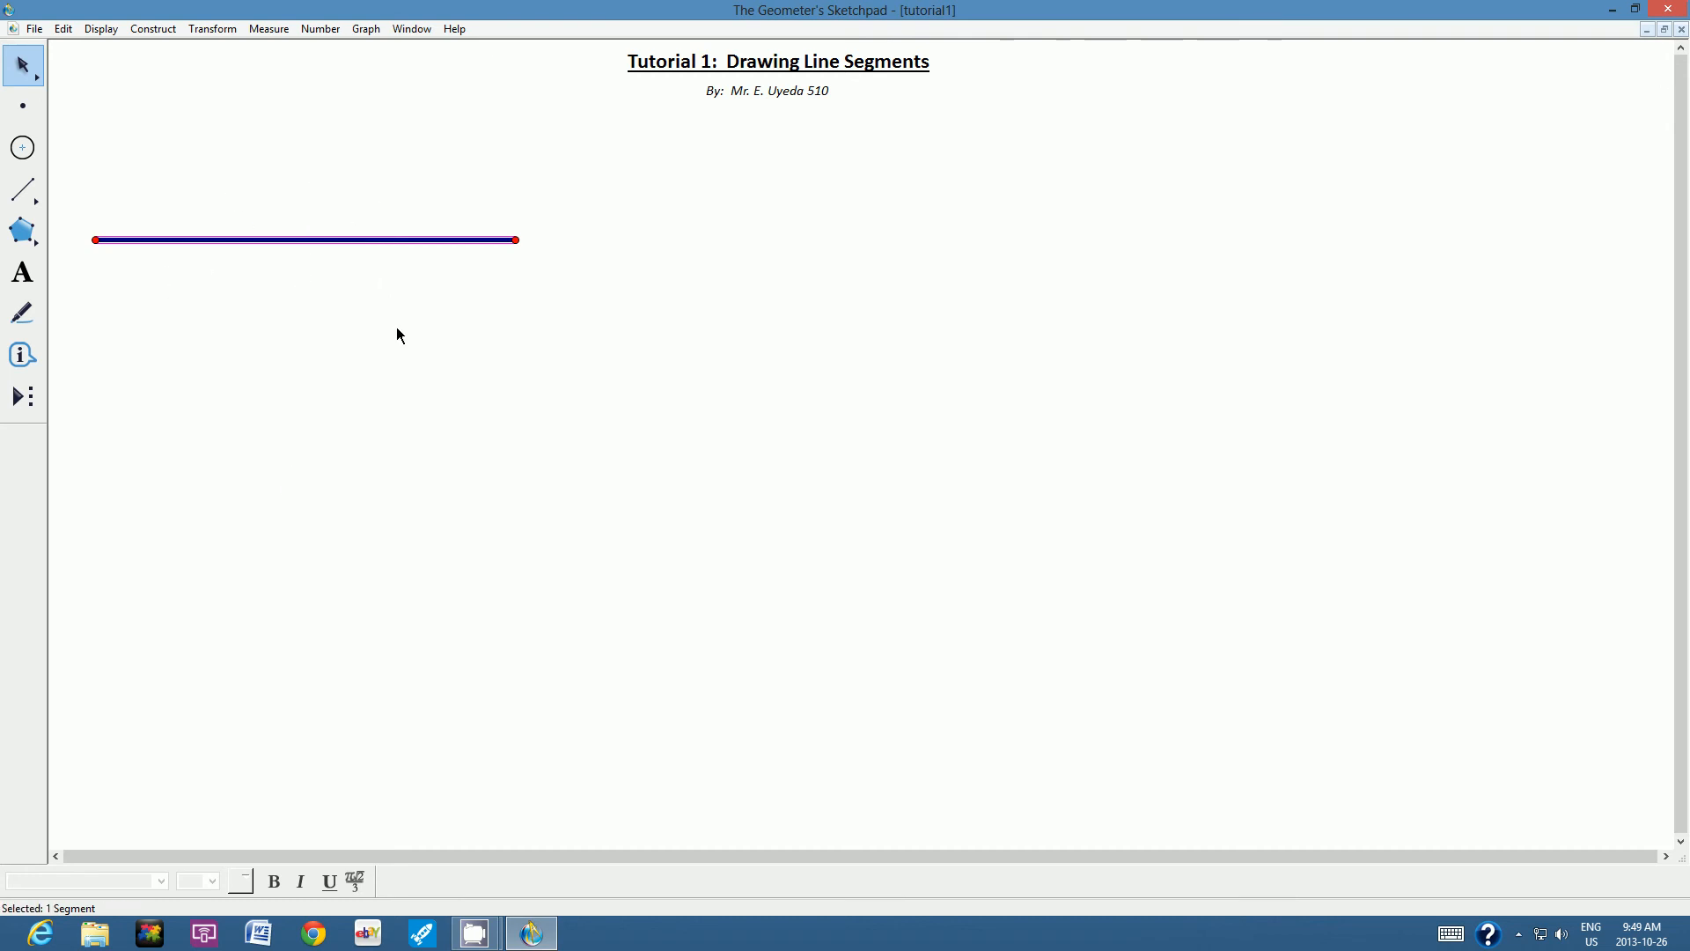
# - Change the thick segment's colour to dark green and deselect it
pyautogui.click(102, 30)
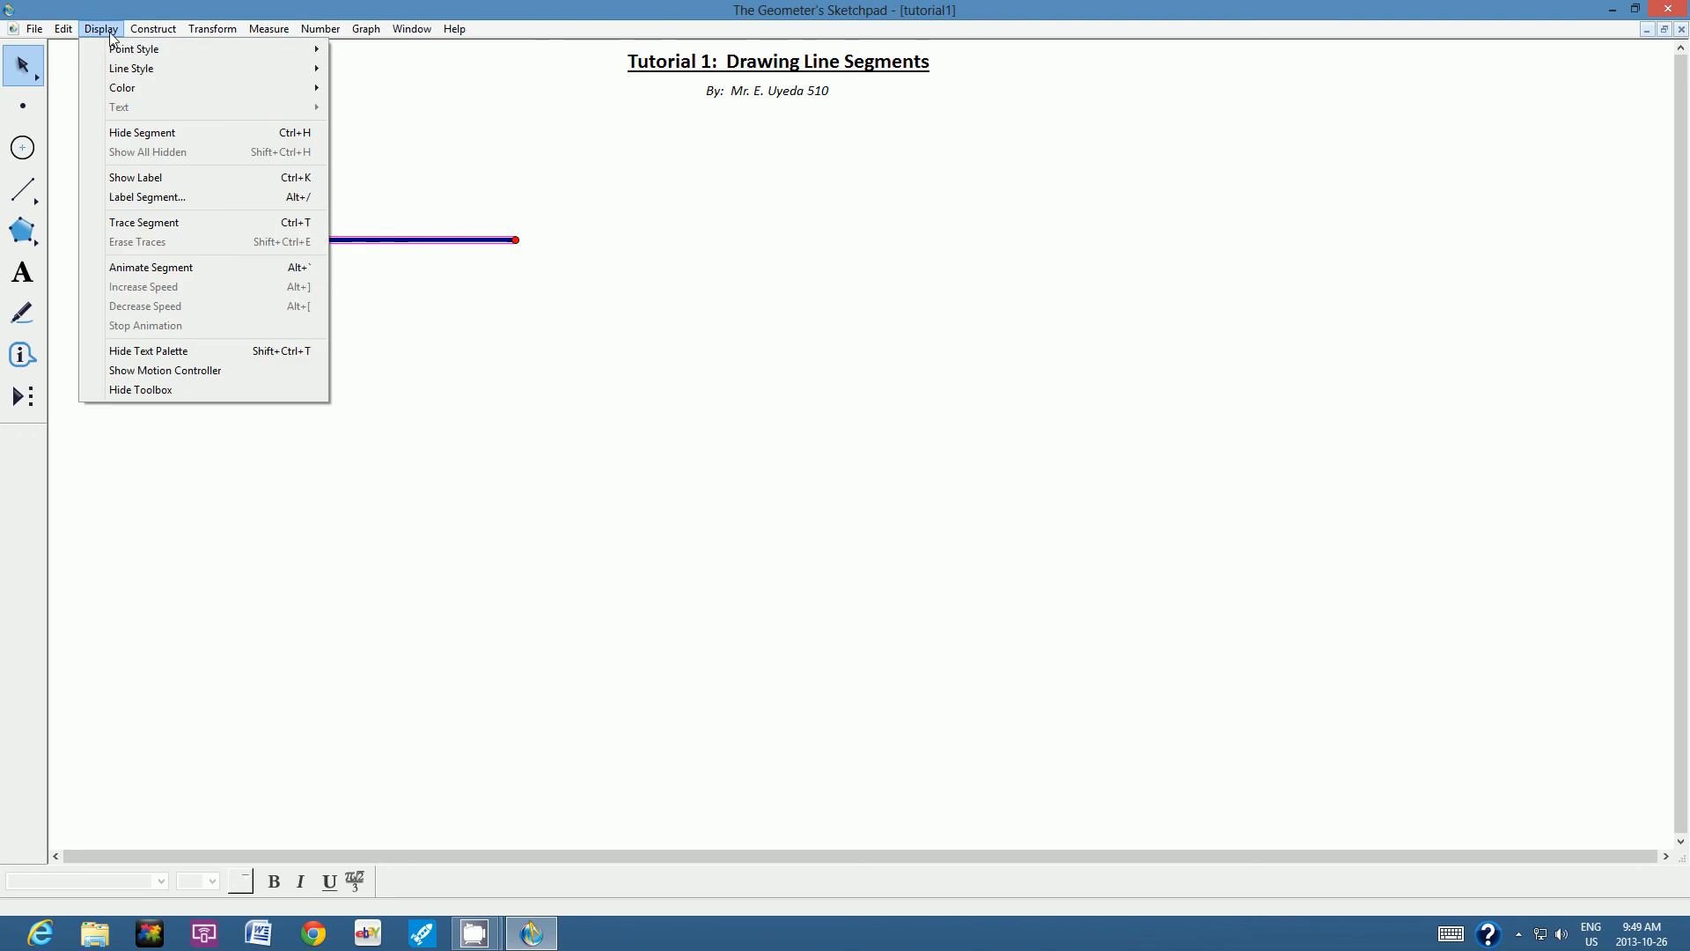
pyautogui.moveTo(132, 37)
pyautogui.moveTo(141, 97)
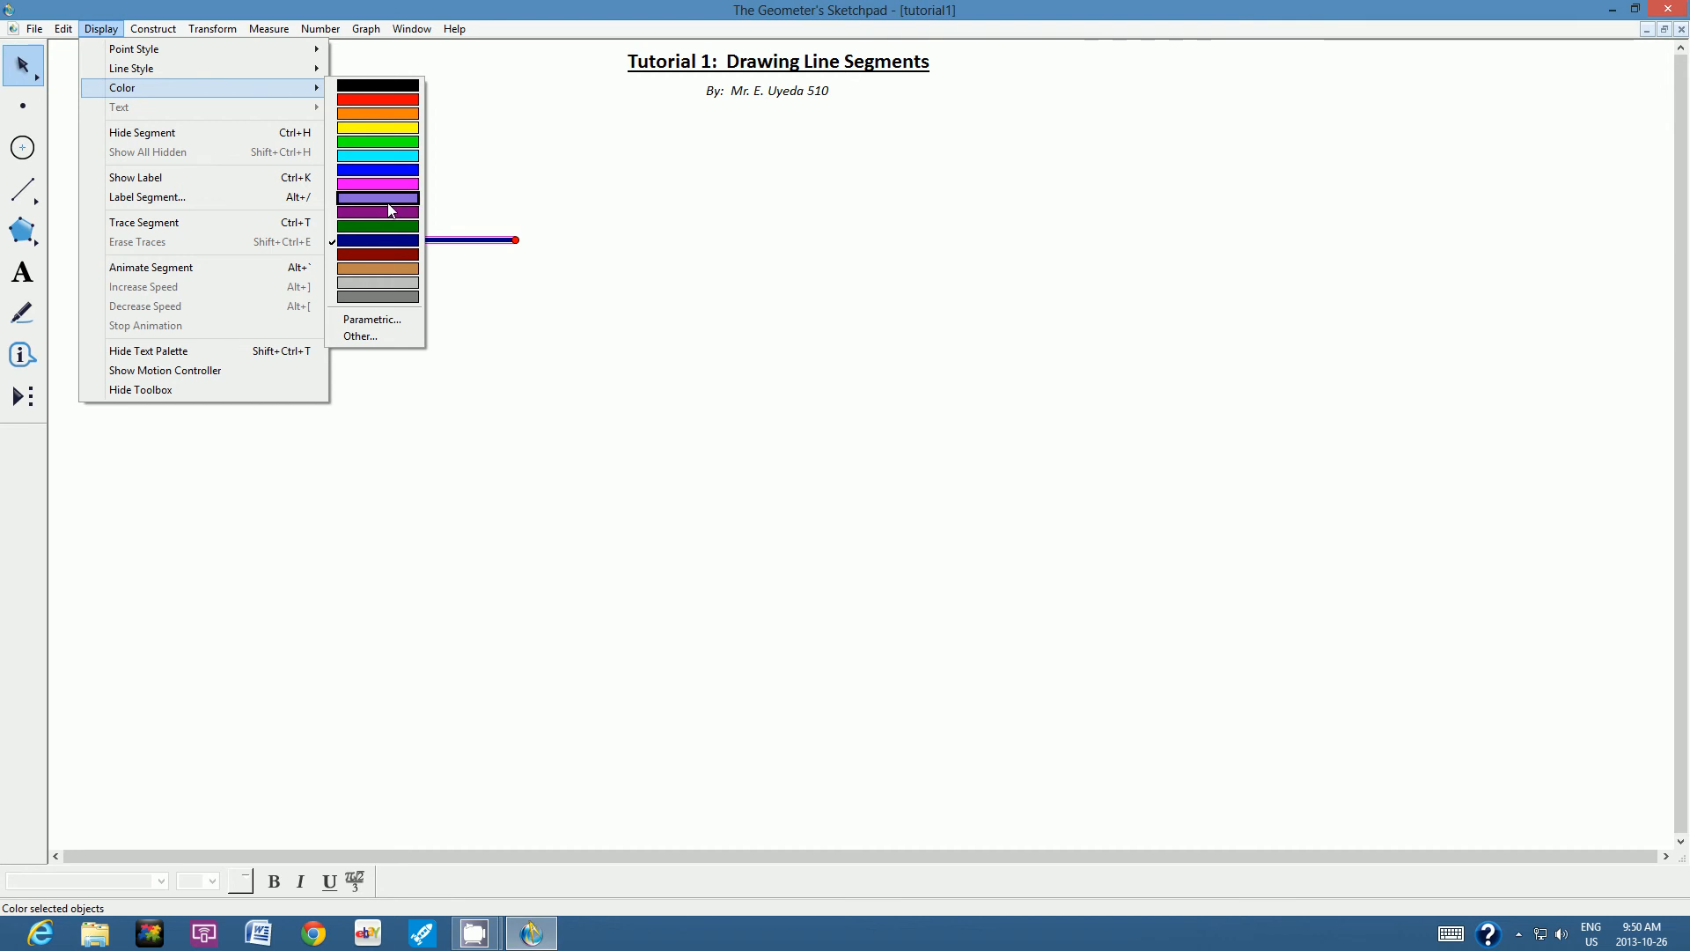
pyautogui.click(386, 227)
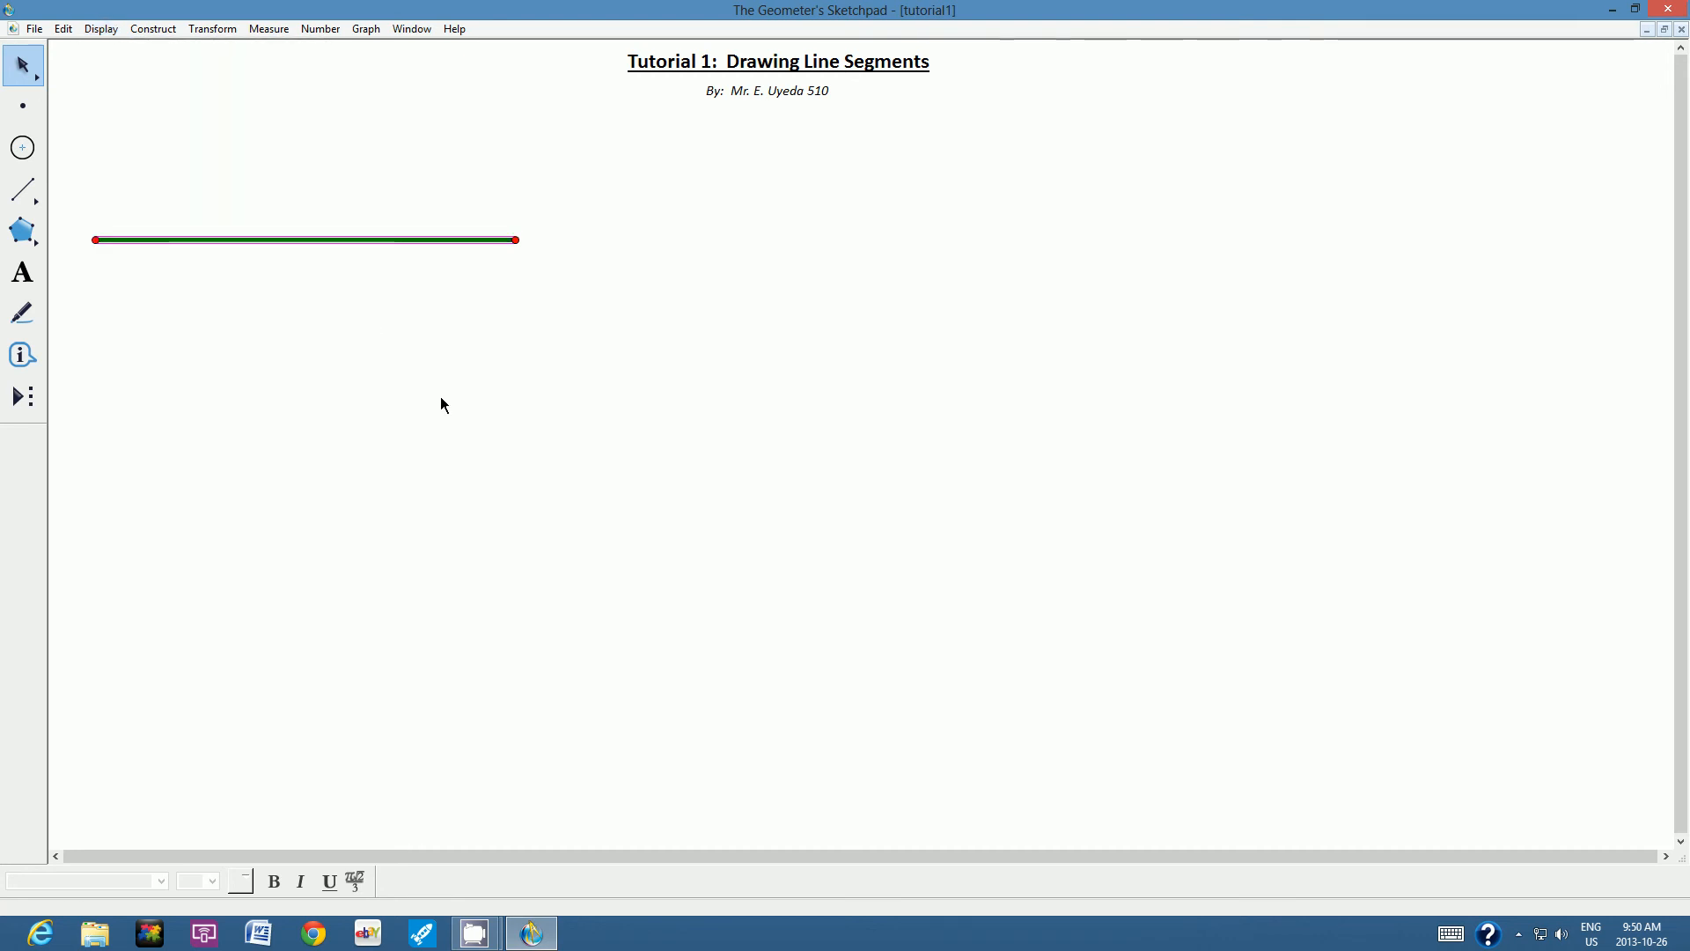
pyautogui.click(279, 336)
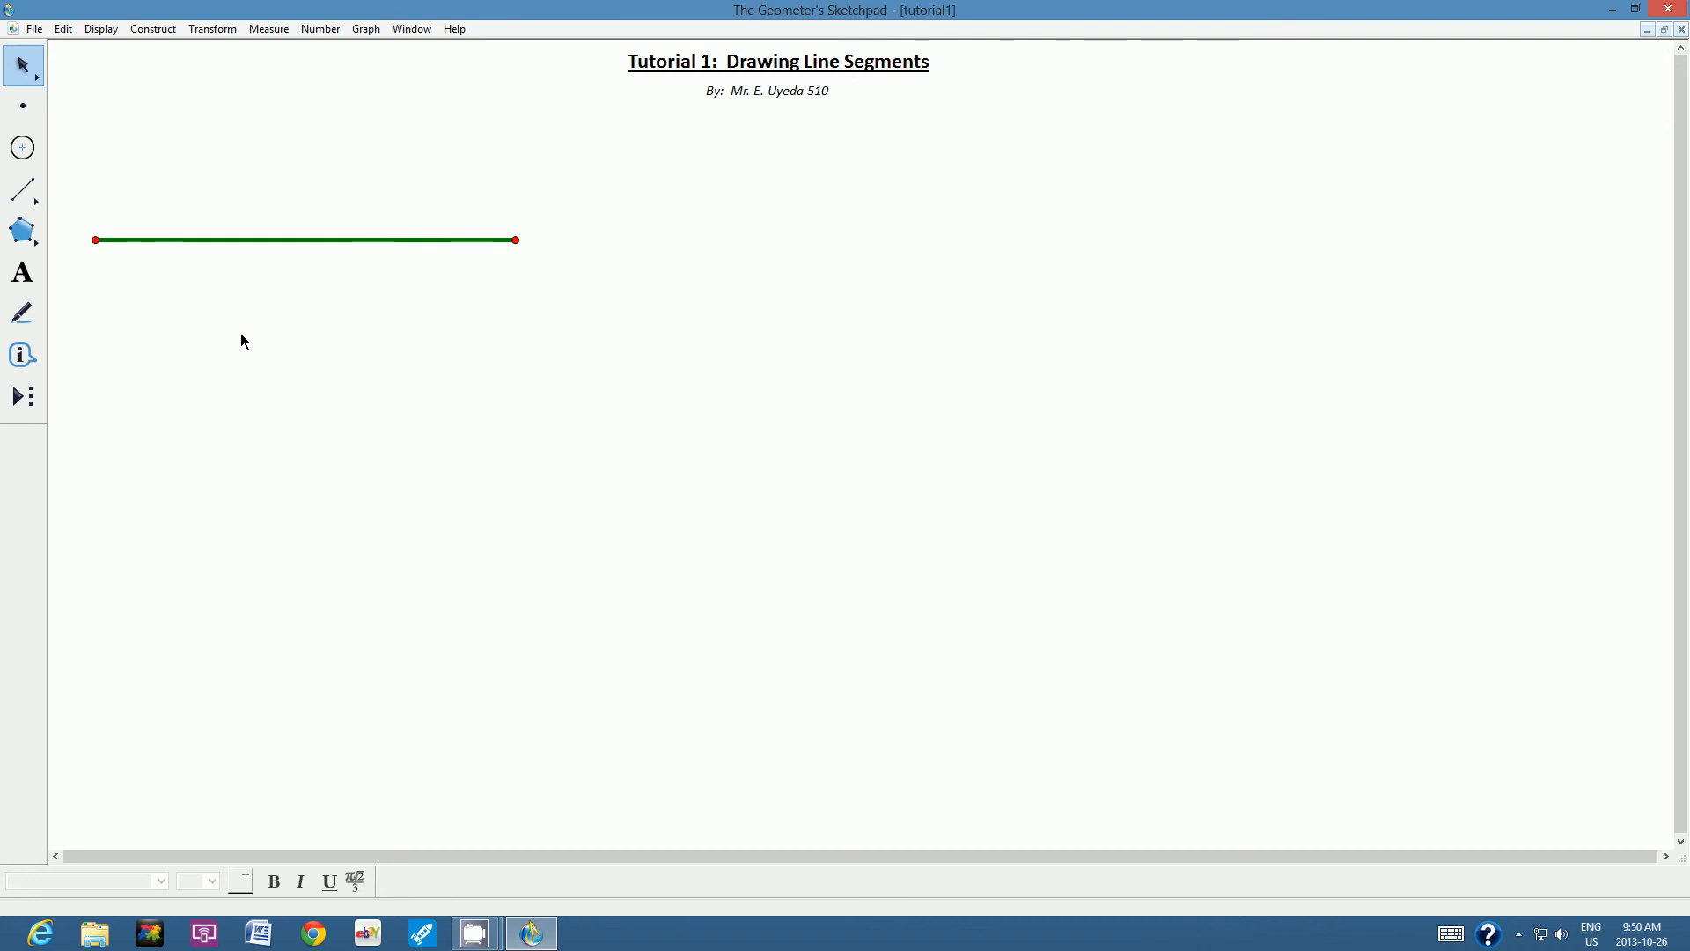
# - Measure the green segment's length, place the measurement just below the segment, and deselect it
pyautogui.click(237, 240)
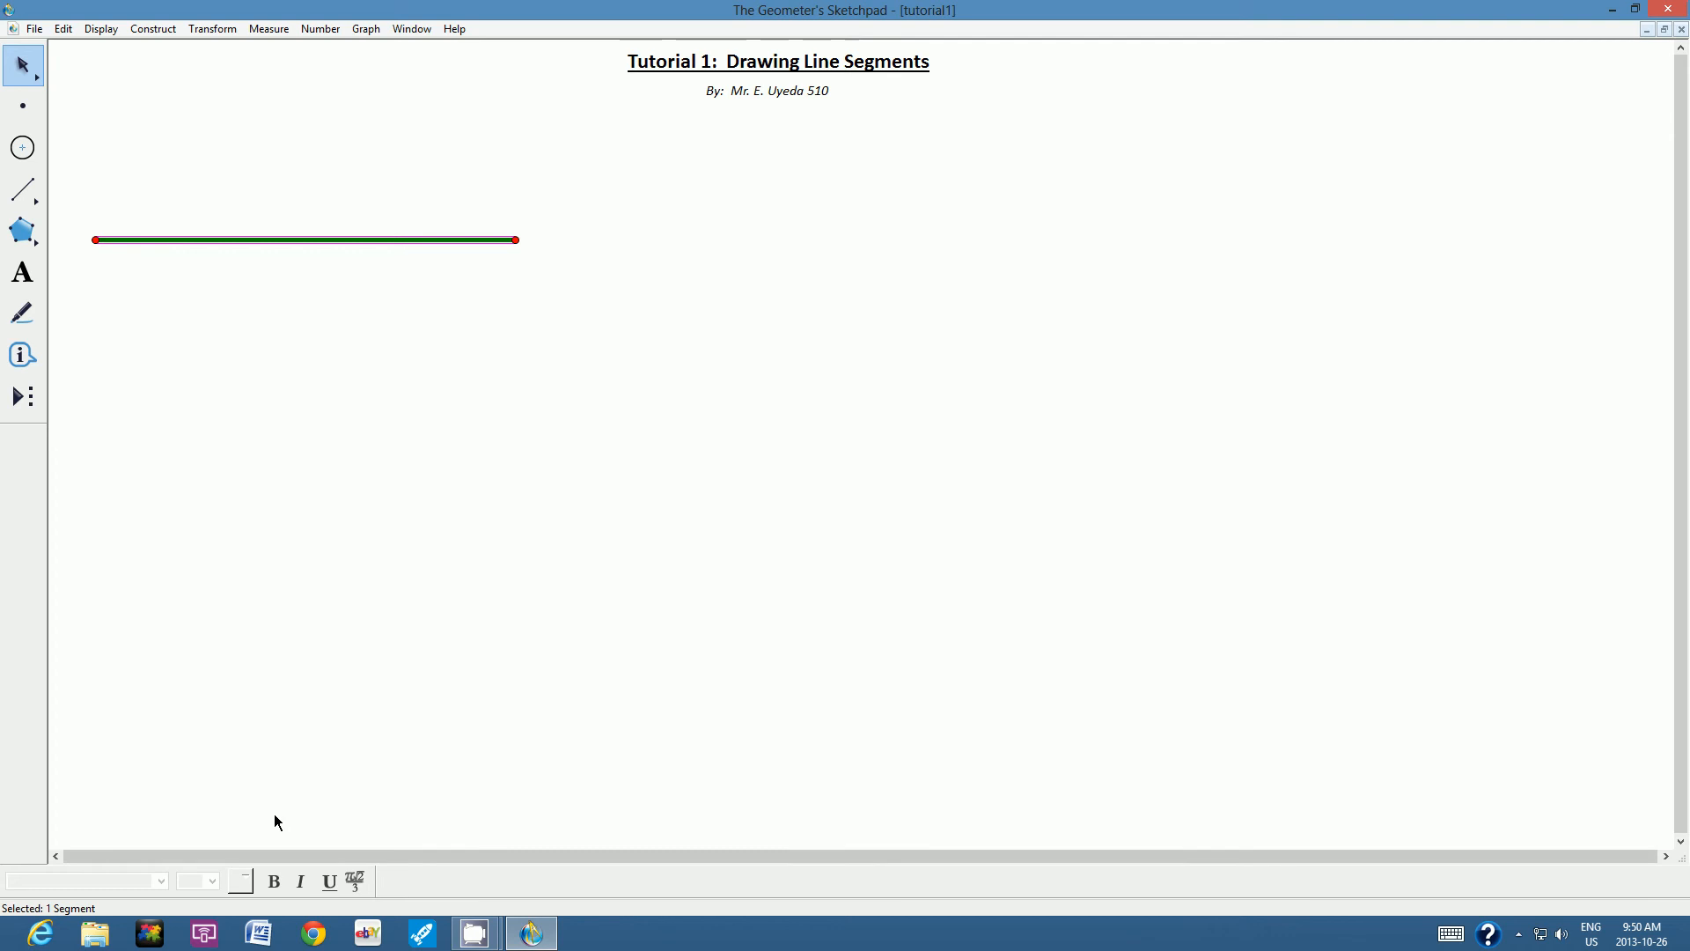
pyautogui.click(276, 33)
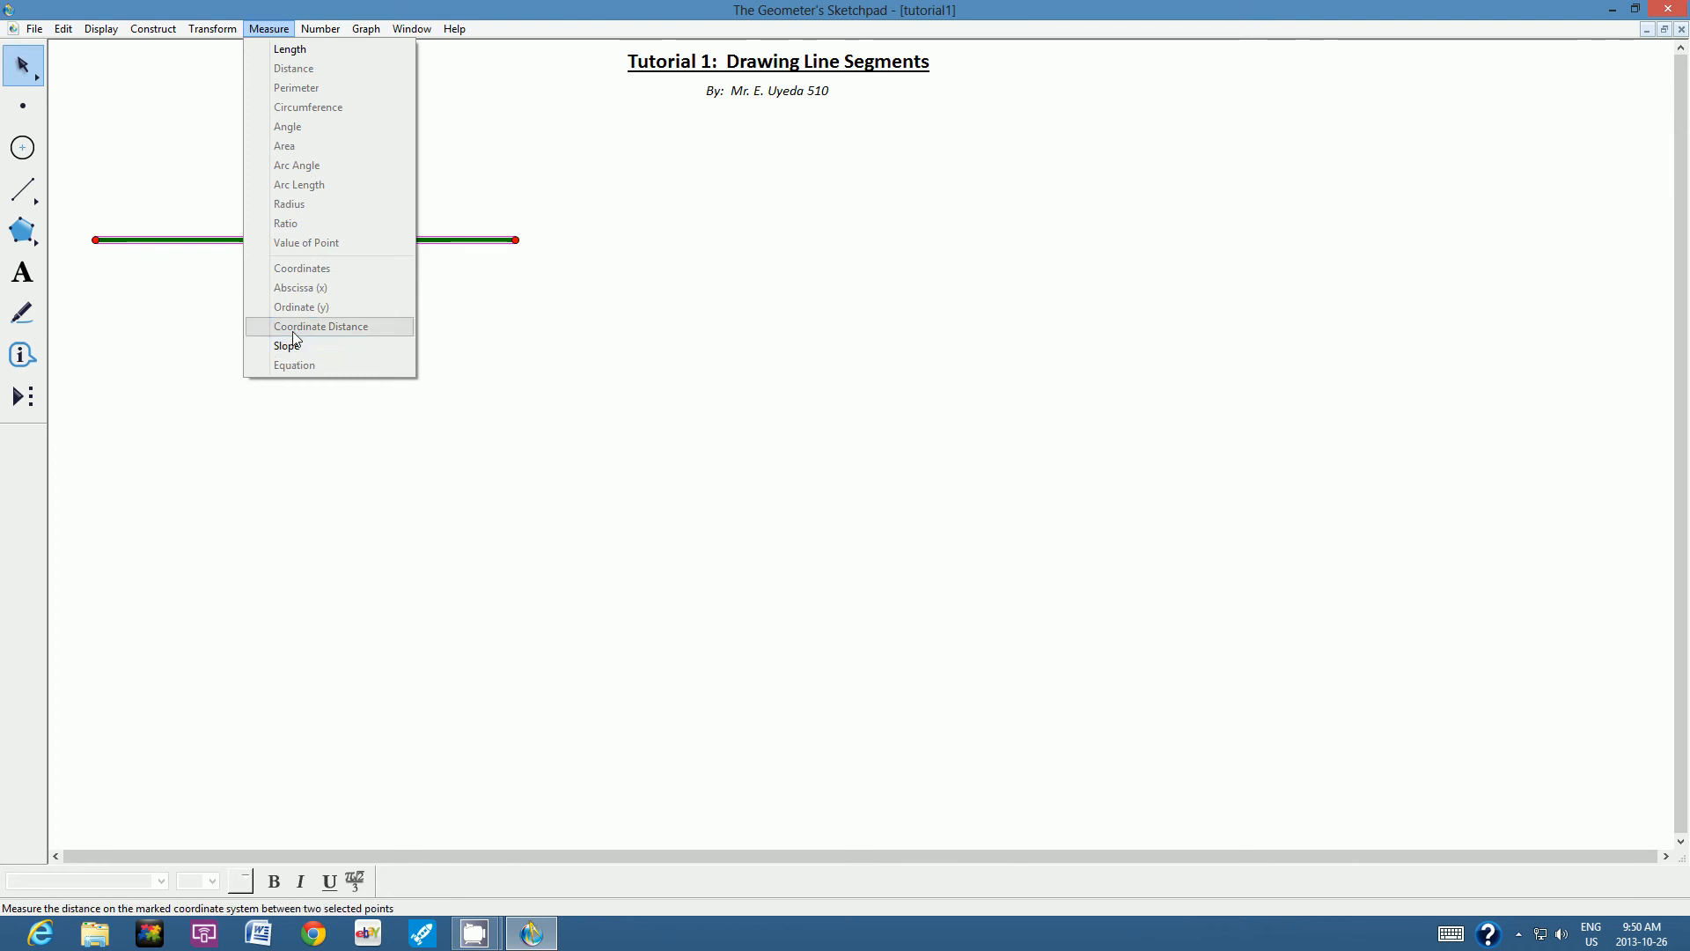
pyautogui.click(290, 50)
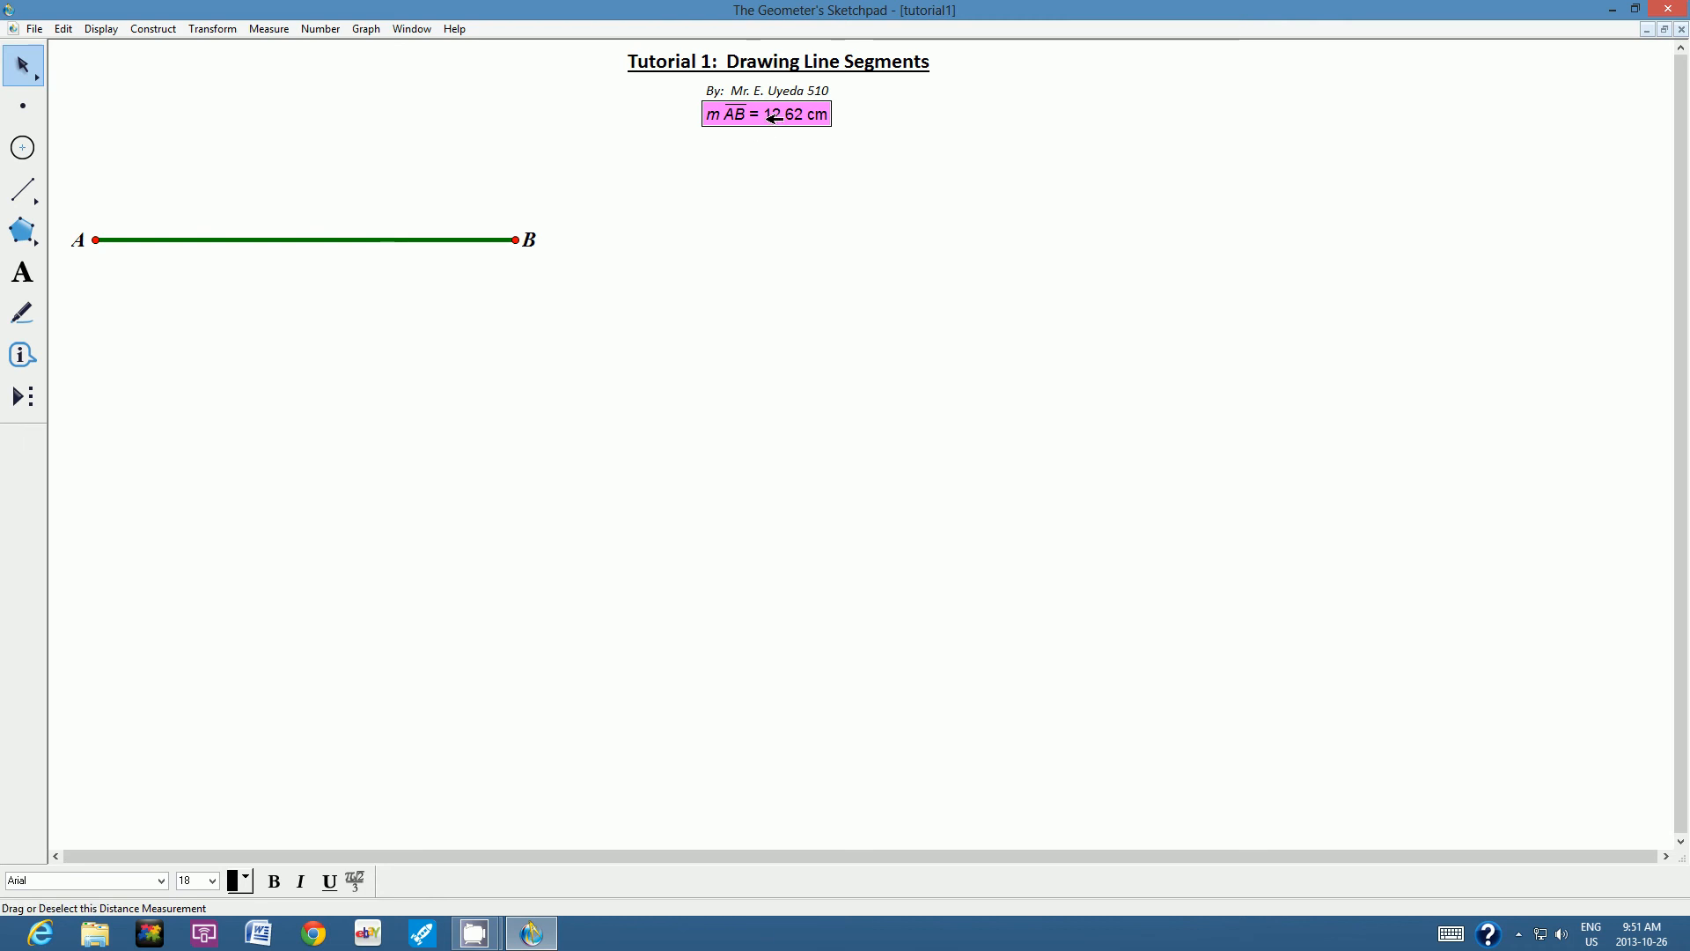
pyautogui.moveTo(772, 117); pyautogui.dragTo(309, 260)
pyautogui.click(366, 319)
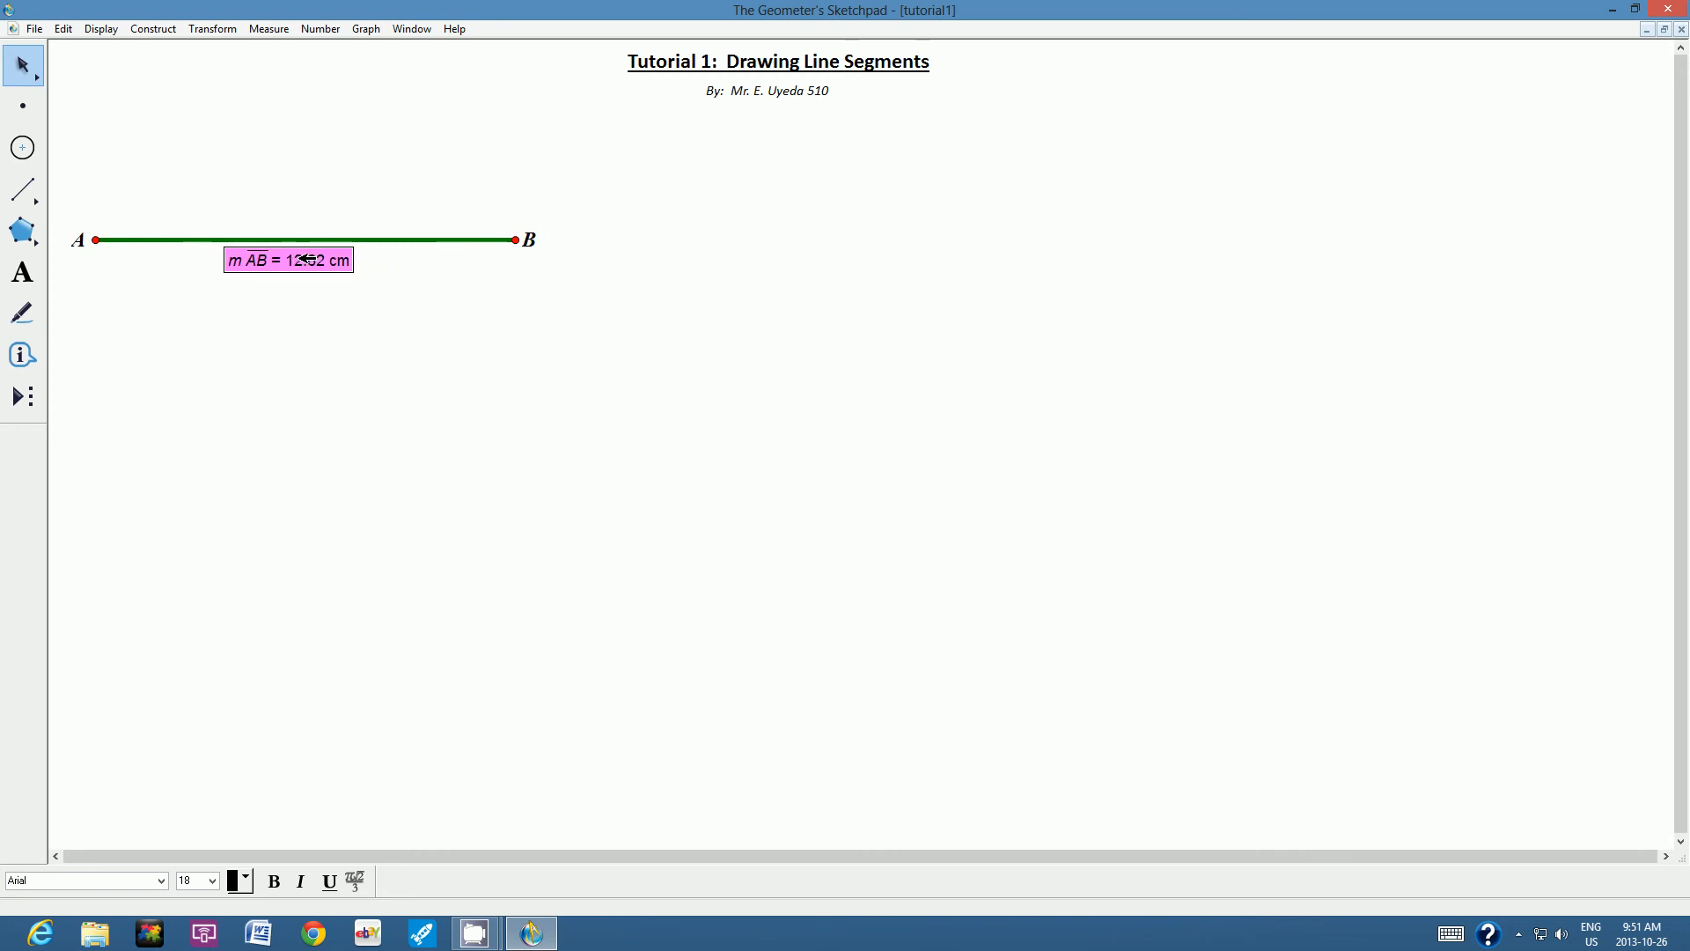
pyautogui.click(367, 335)
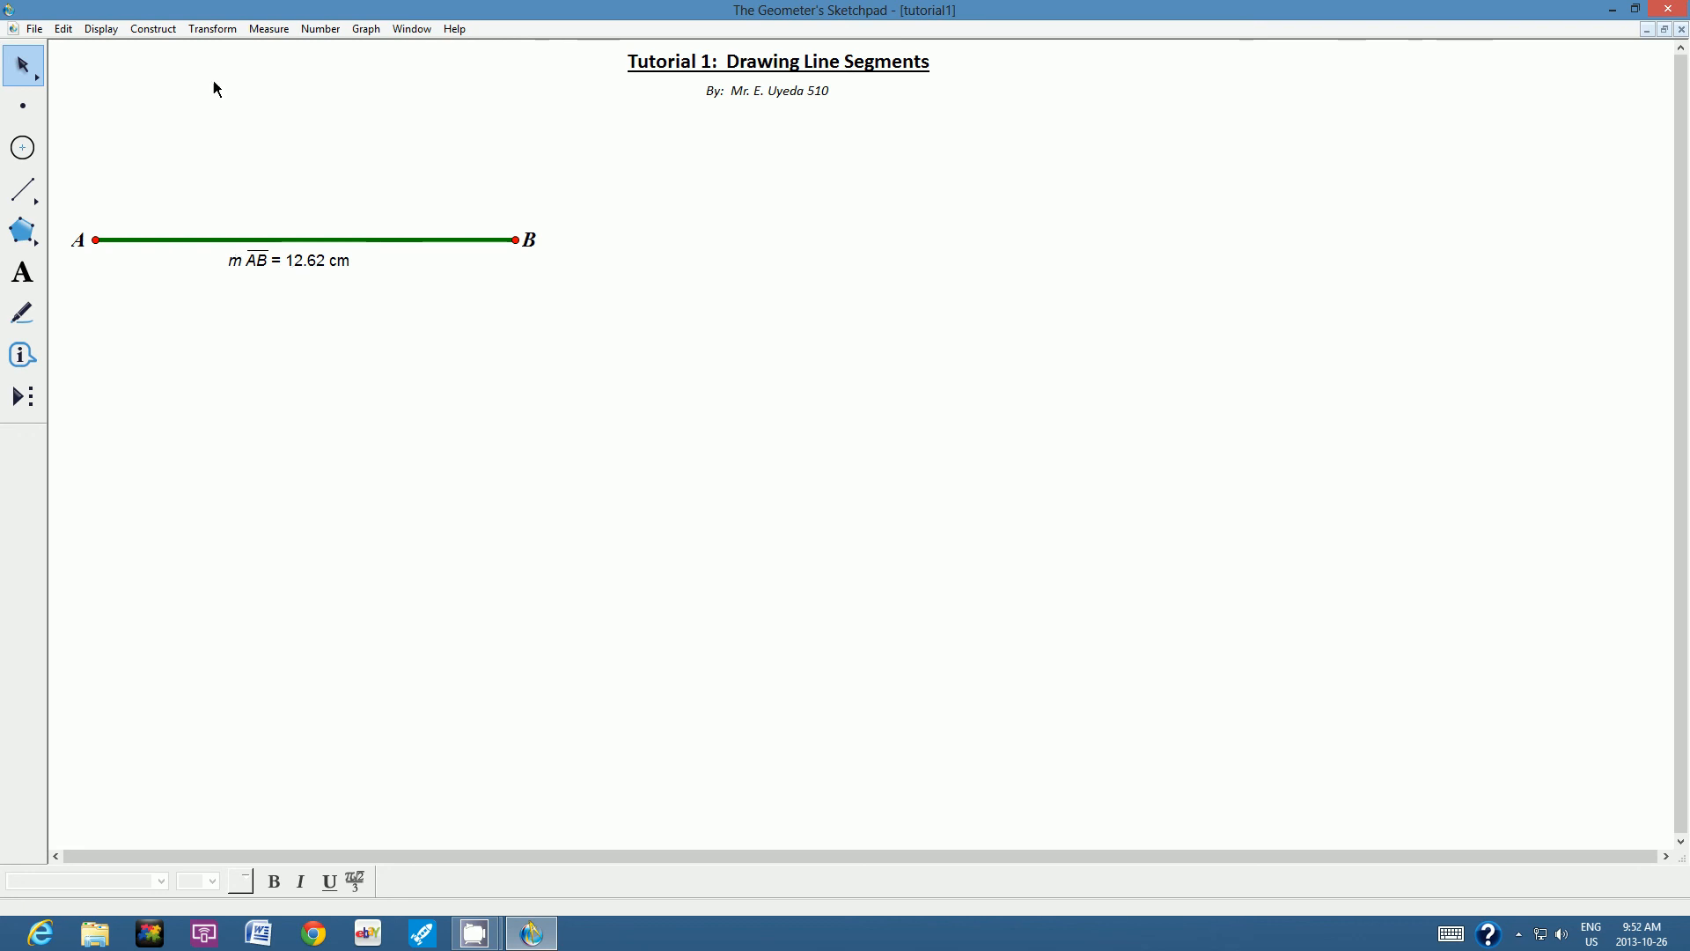
# - Set the distance precision to tenths for this sketch in the preferences
pyautogui.click(65, 30)
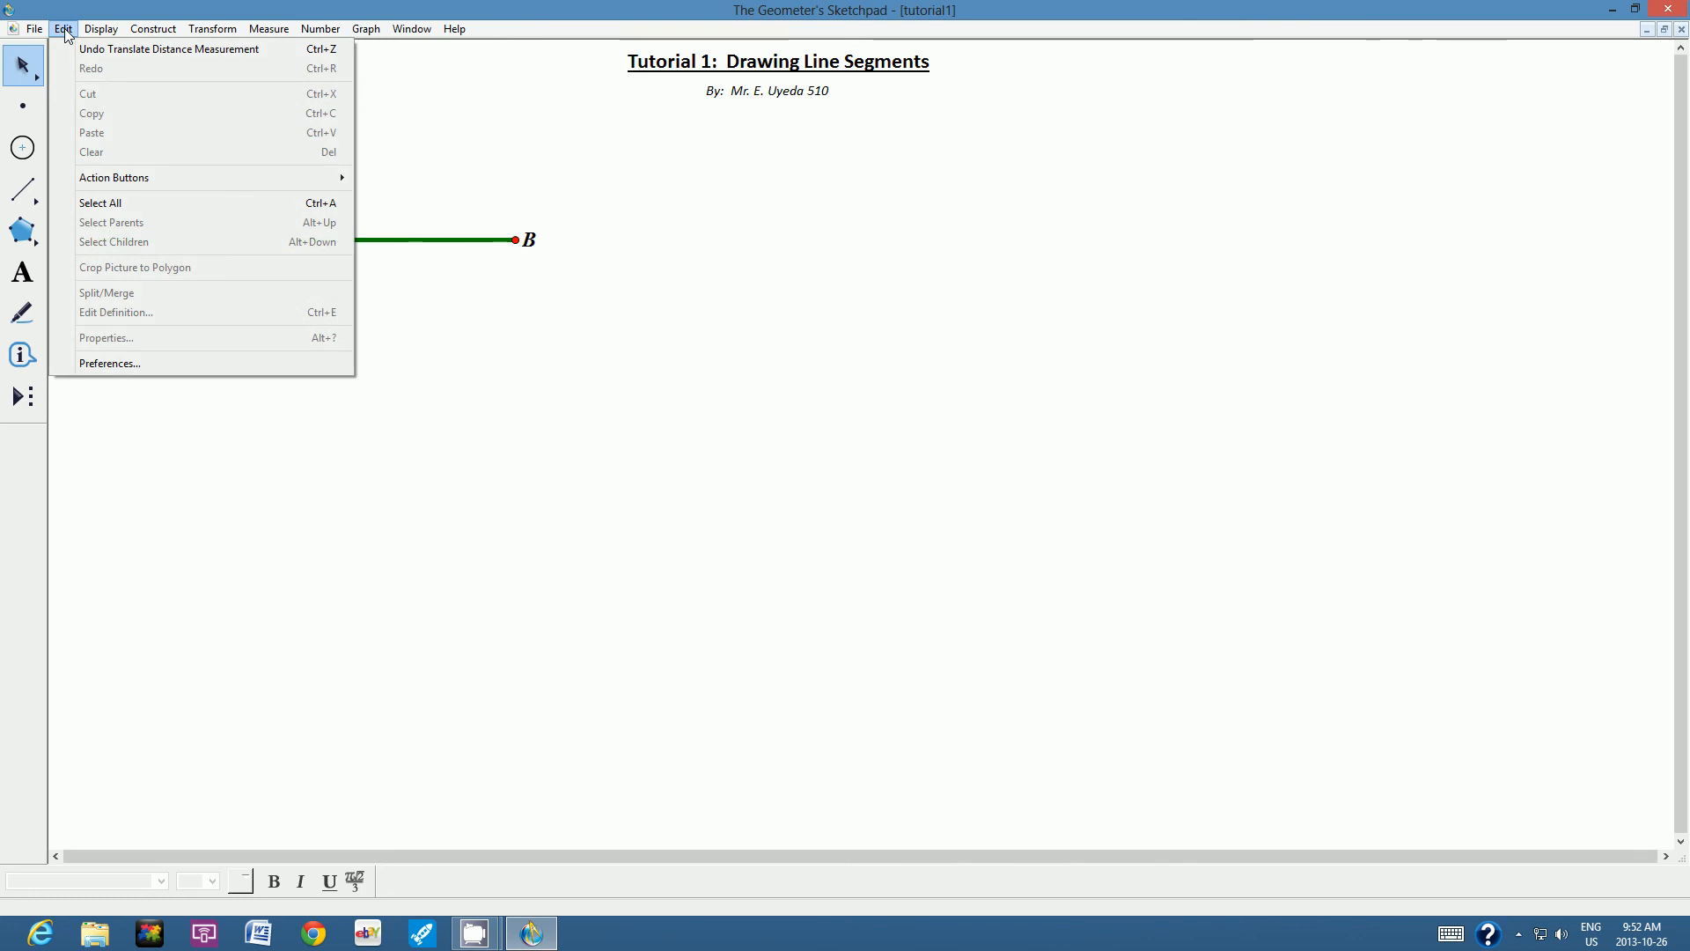
pyautogui.click(120, 363)
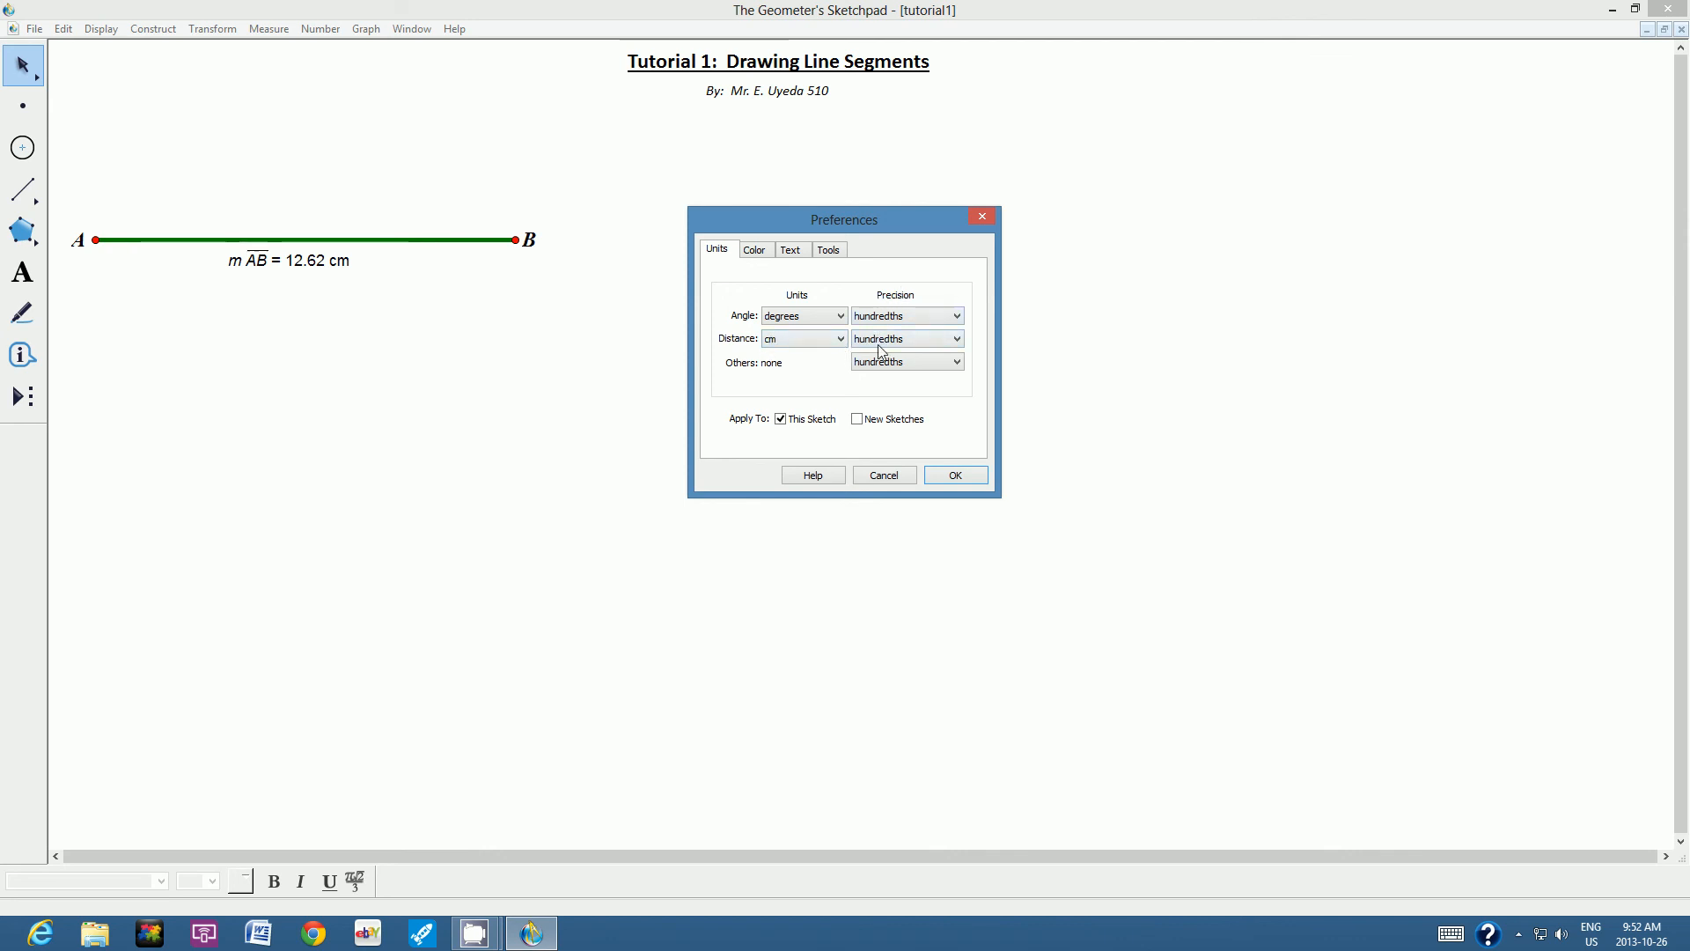
pyautogui.click(957, 340)
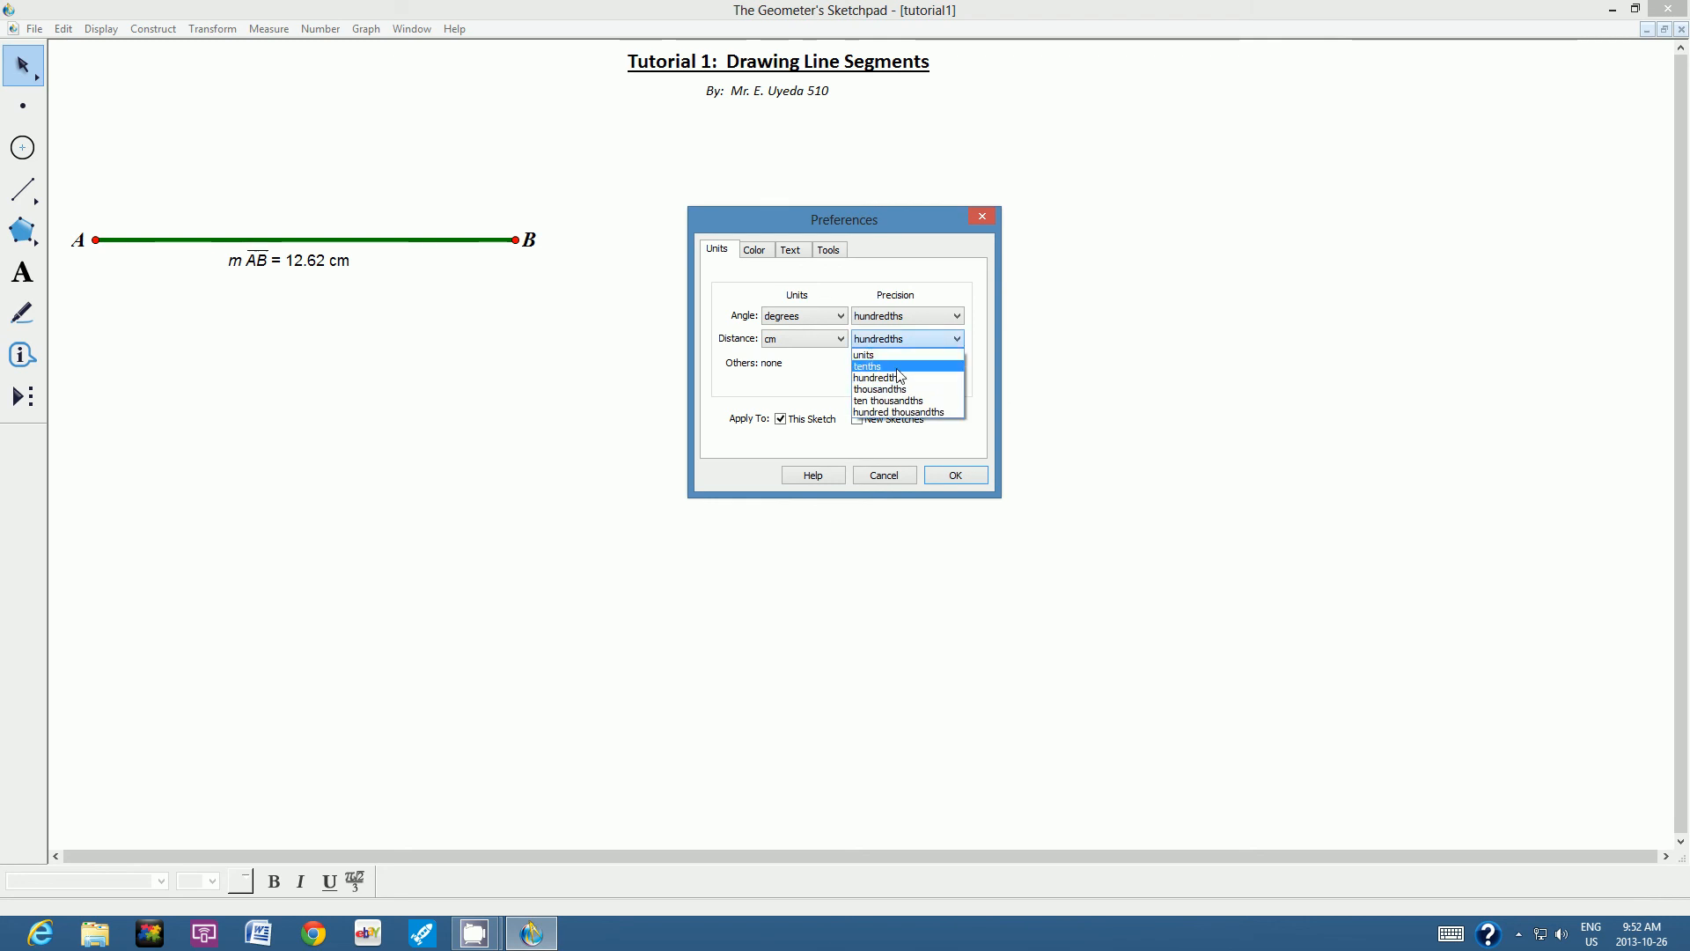
pyautogui.click(898, 367)
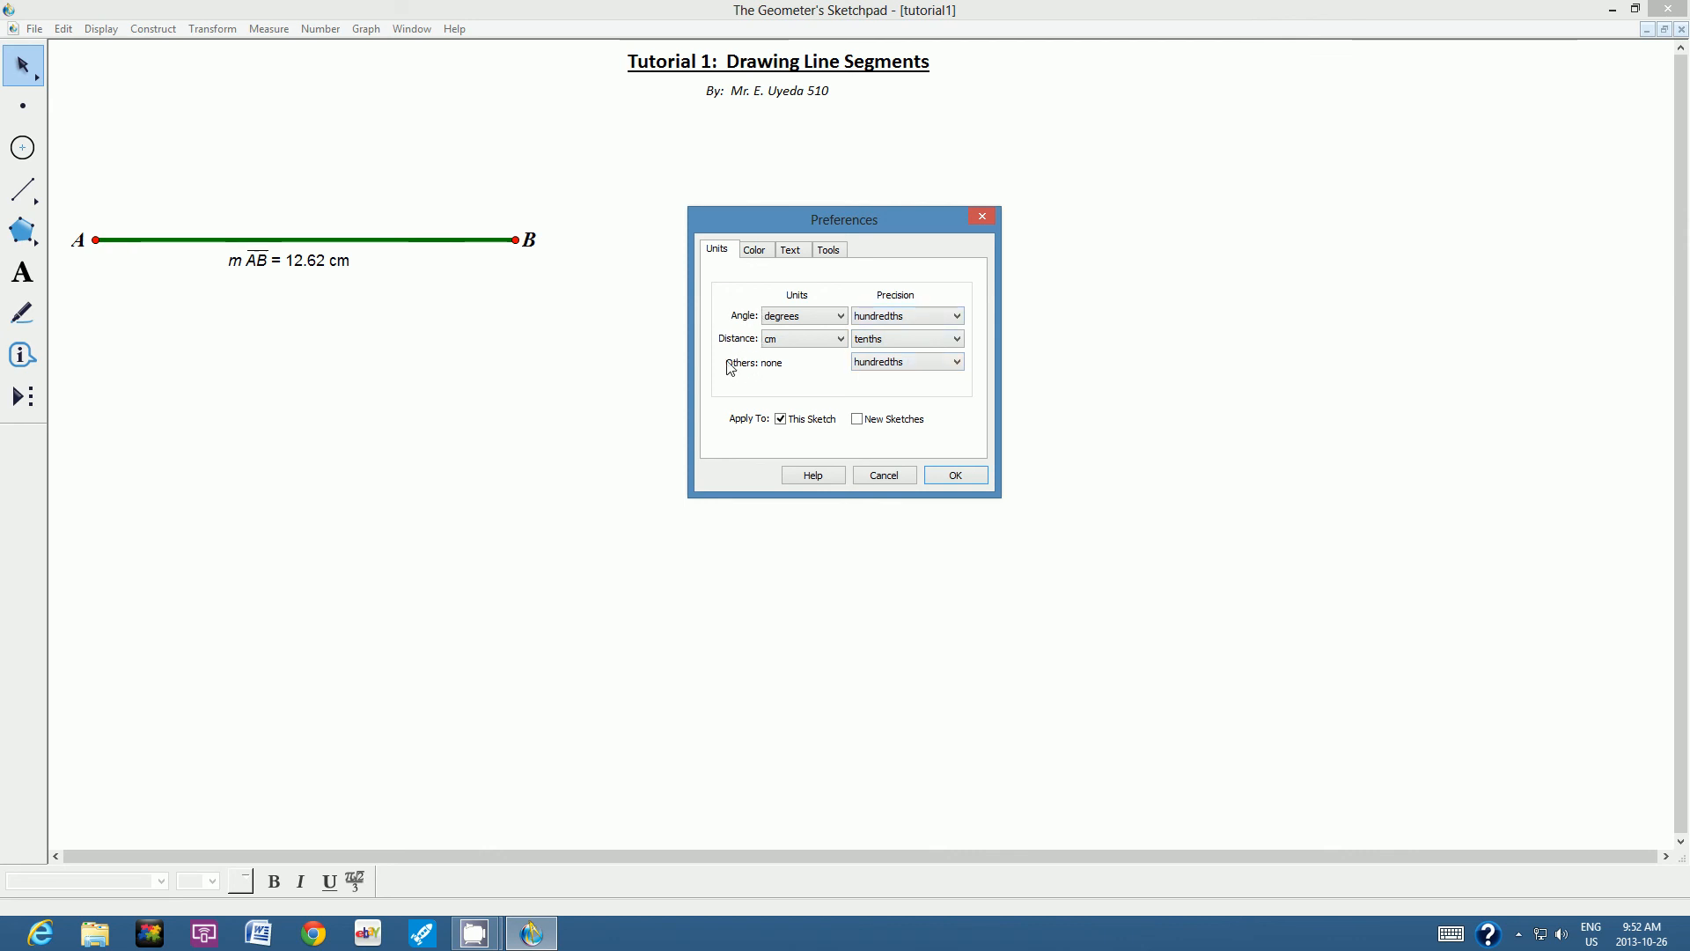
pyautogui.click(952, 475)
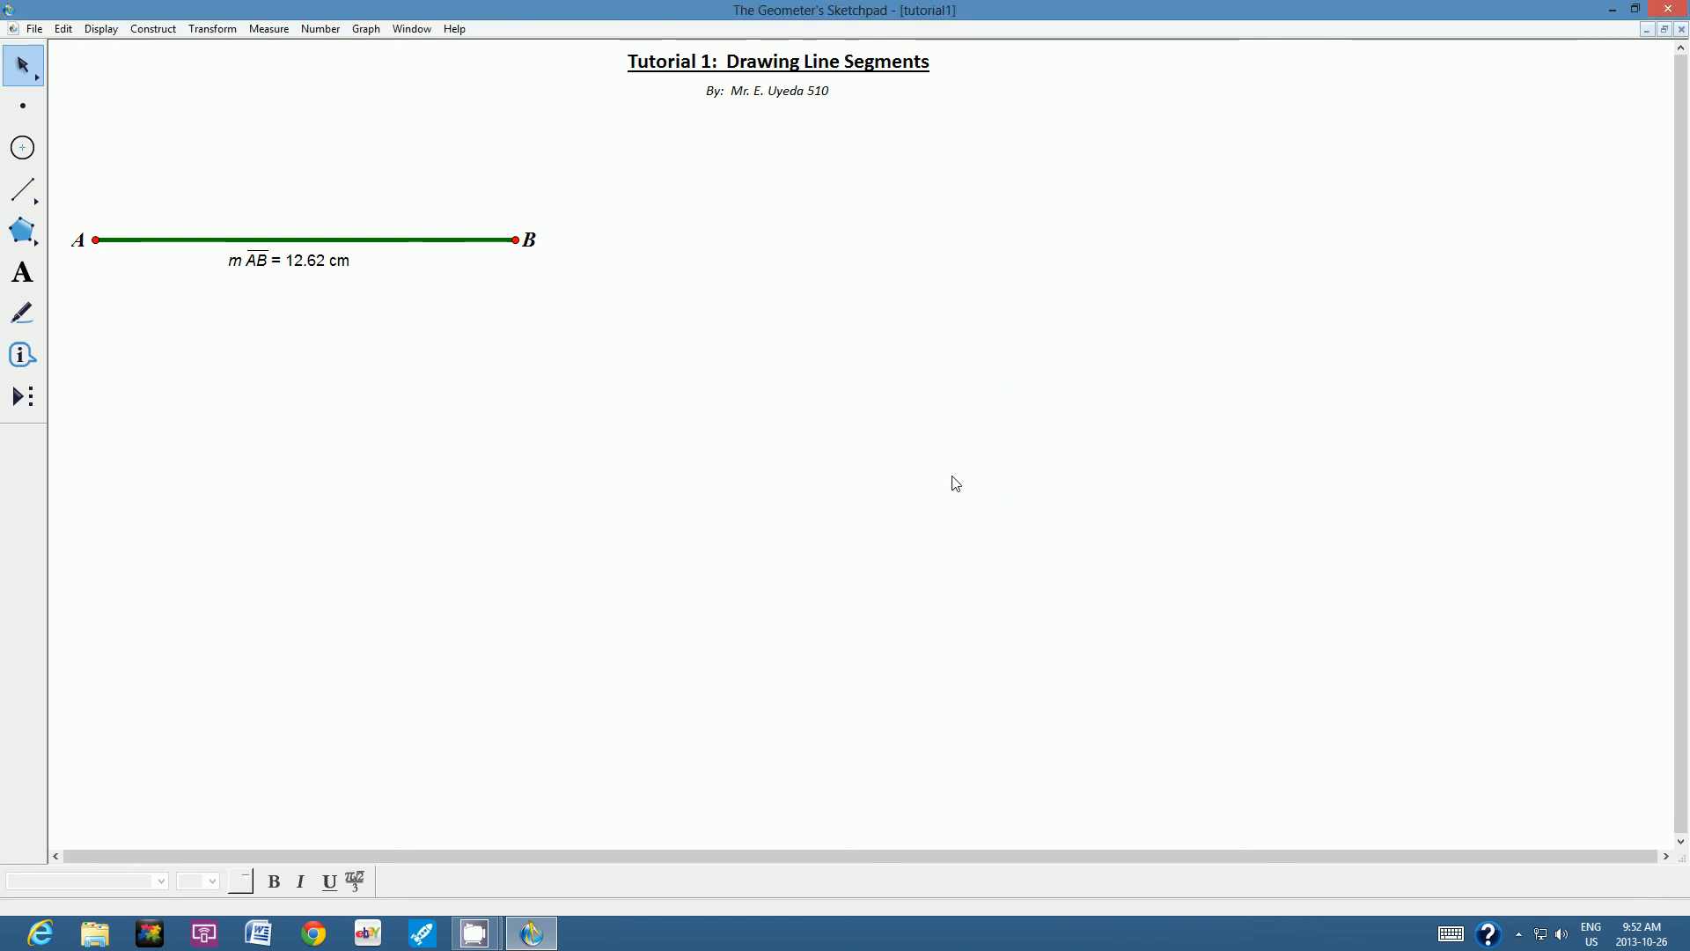
# - Measure the length of segment AB again, position the new measurement just below the first one, and deselect it
pyautogui.click(363, 238)
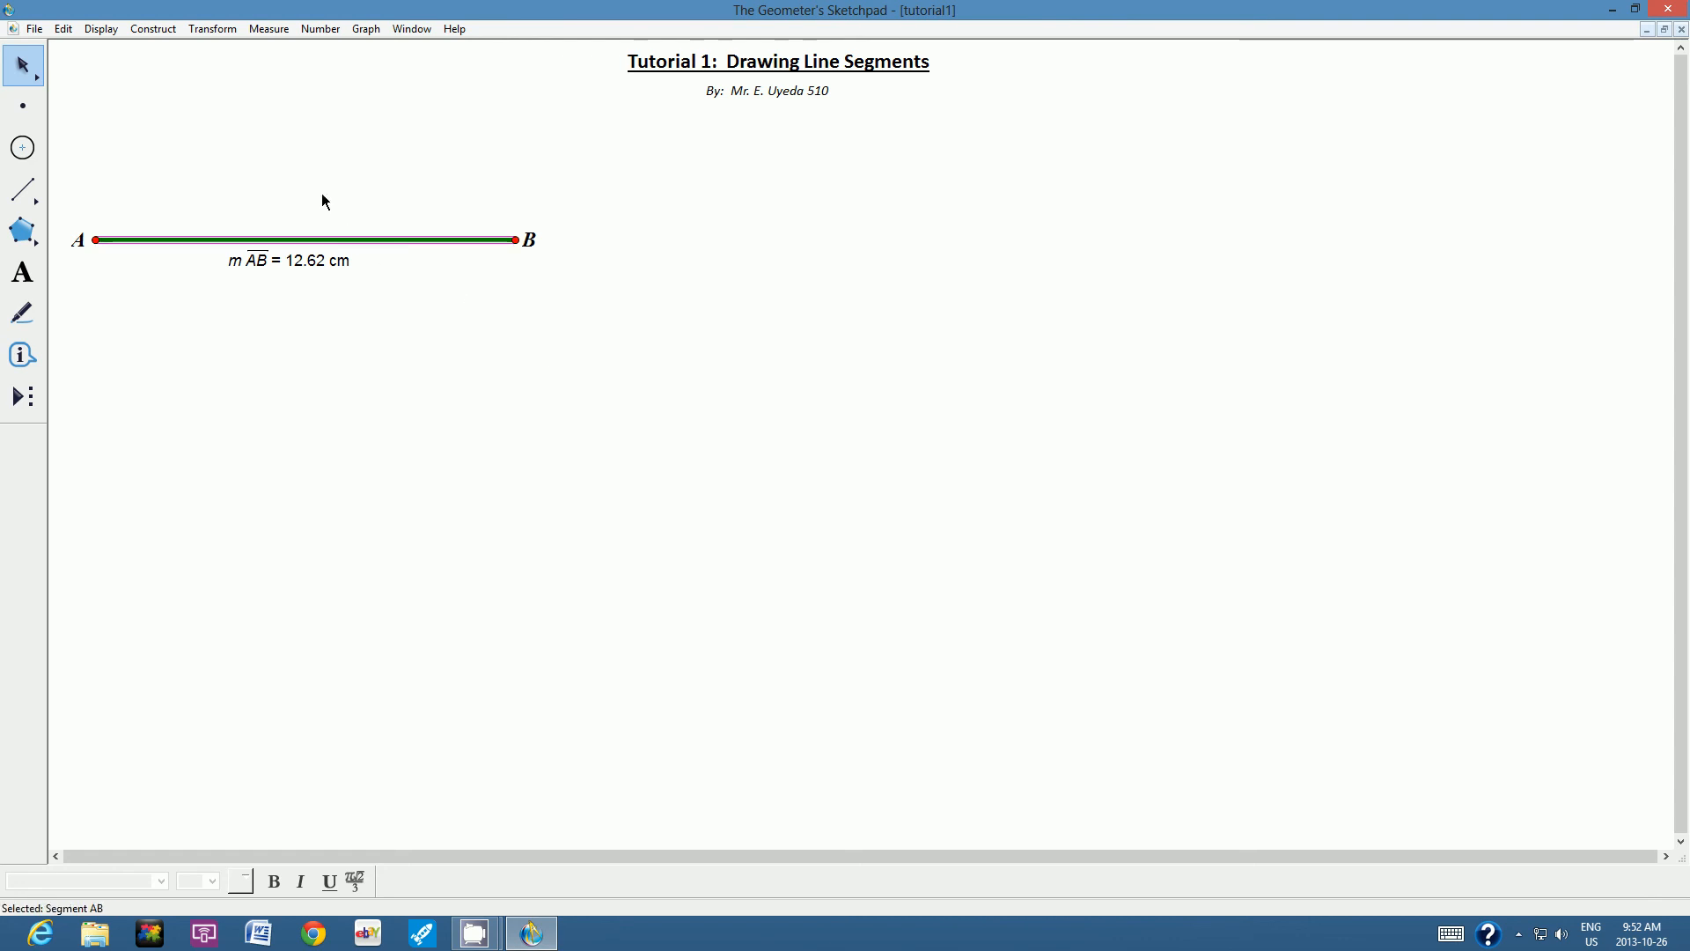
pyautogui.click(271, 30)
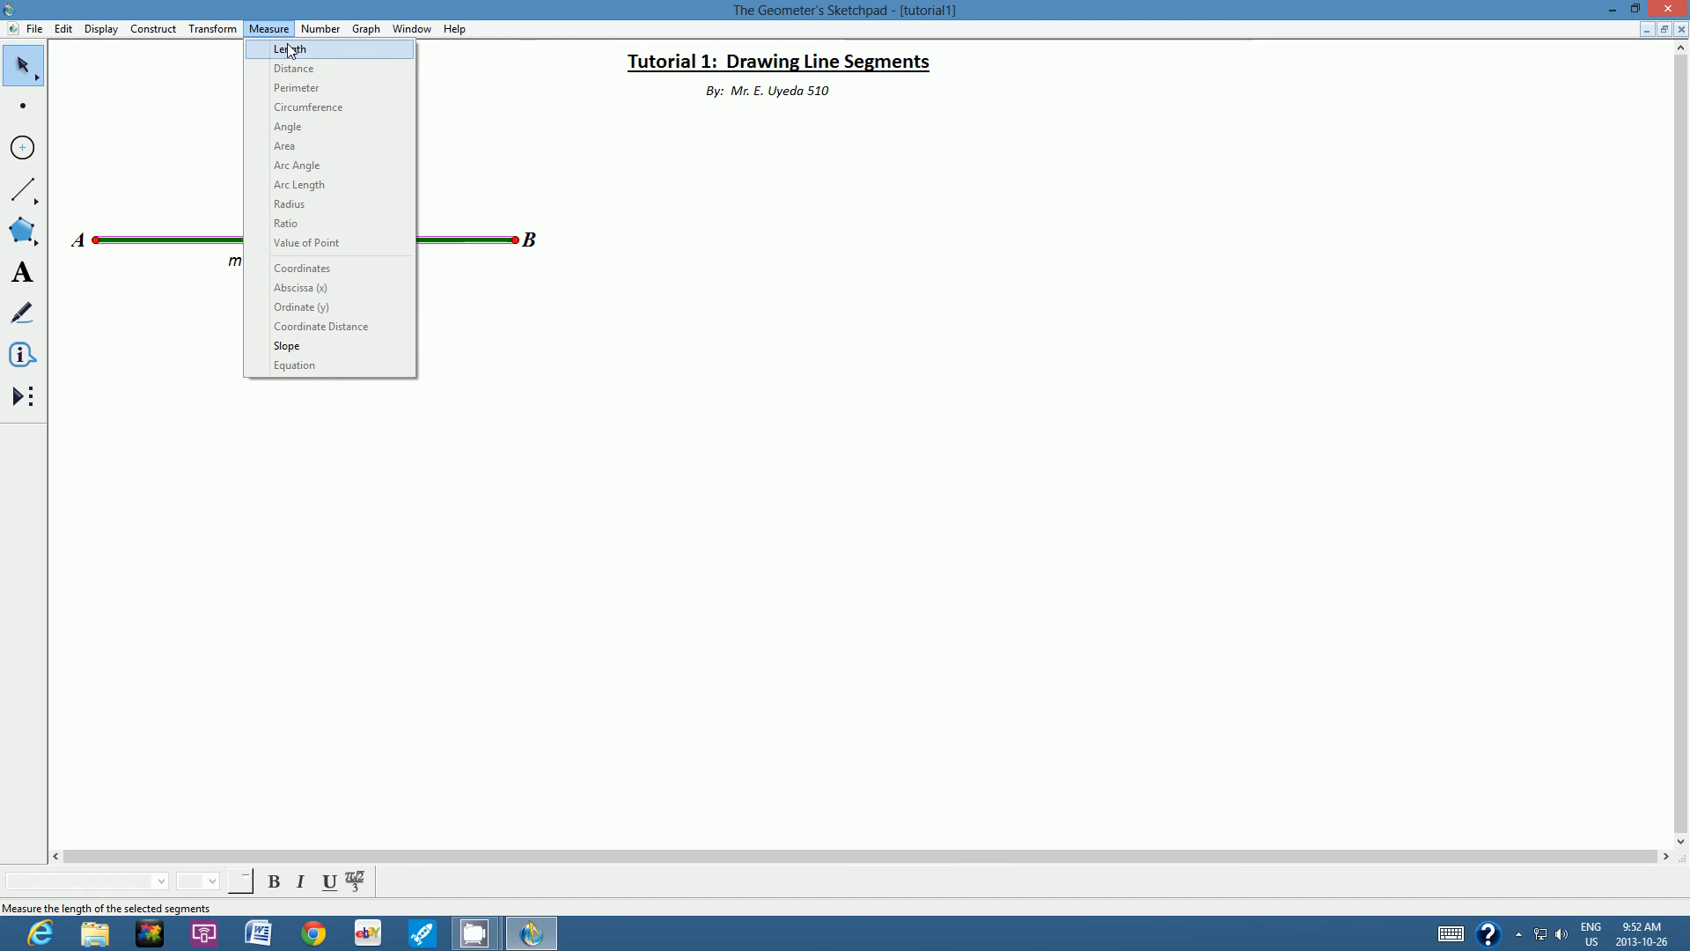
pyautogui.click(290, 49)
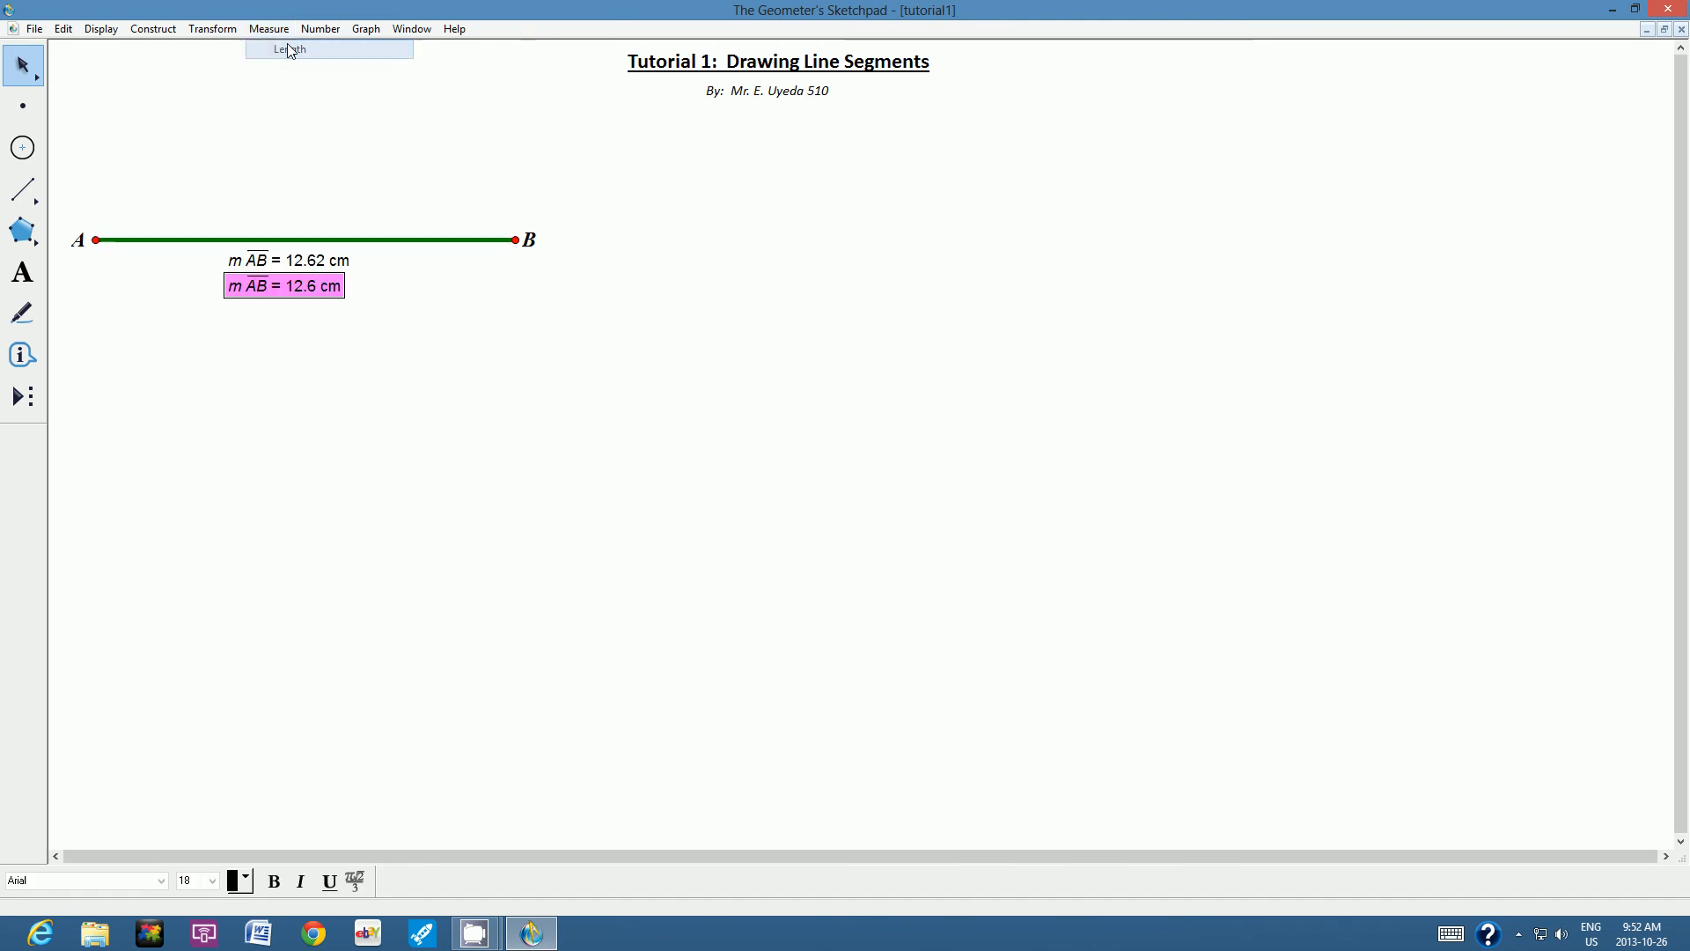
pyautogui.moveTo(283, 289); pyautogui.dragTo(287, 293)
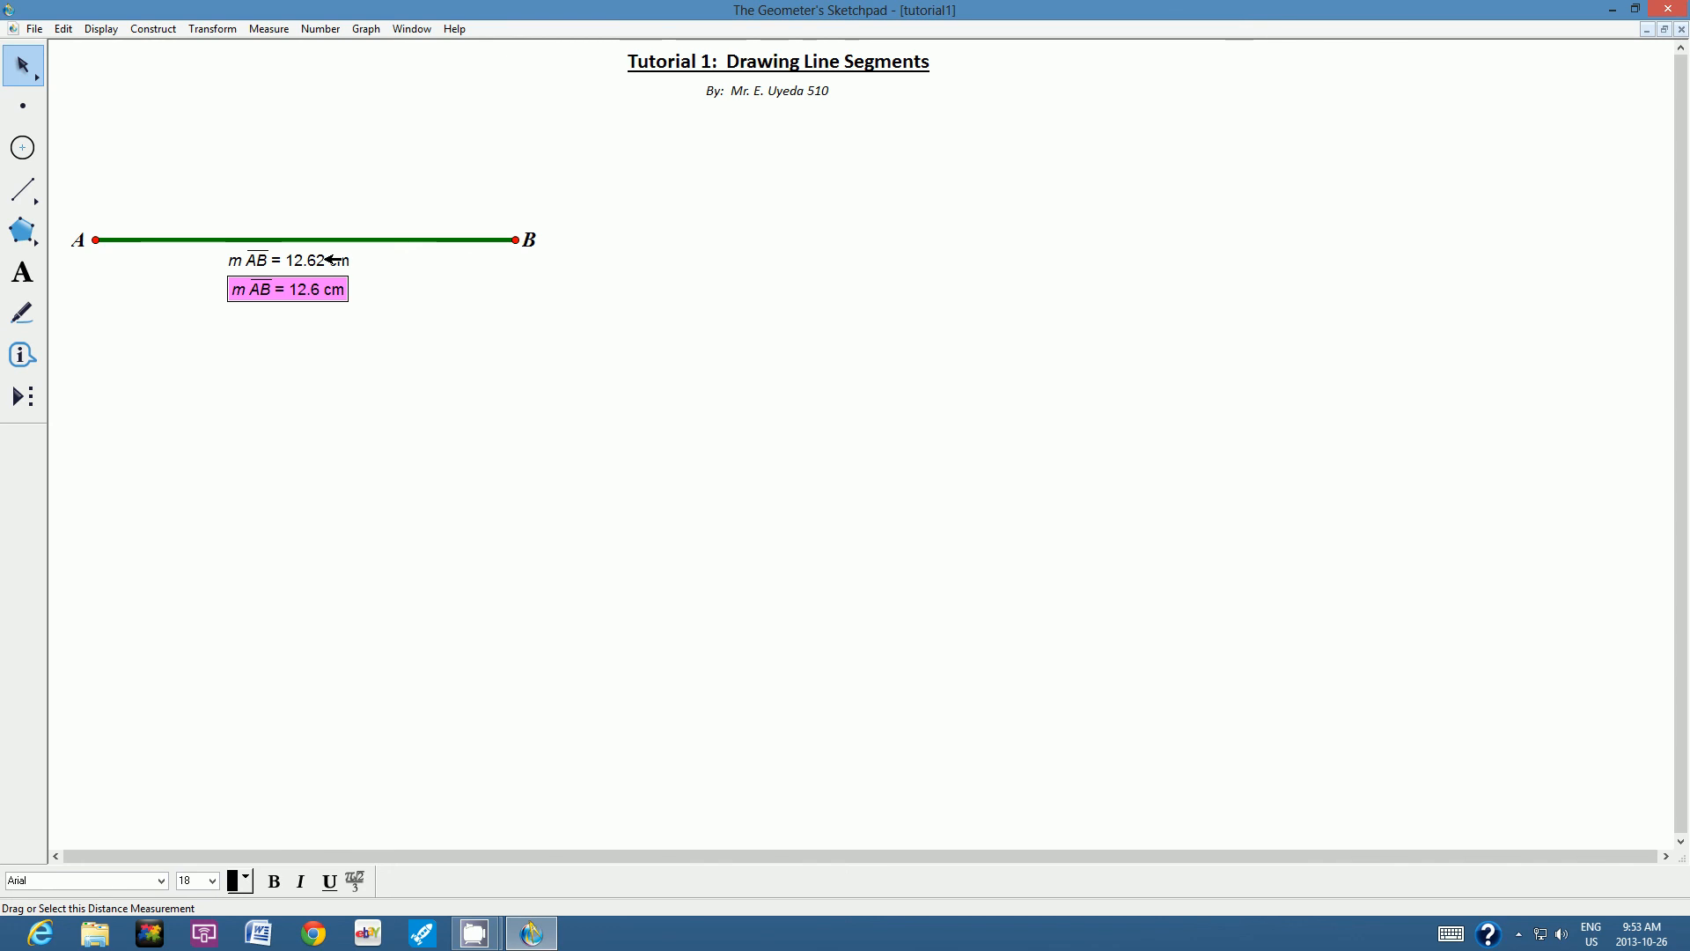
pyautogui.click(481, 329)
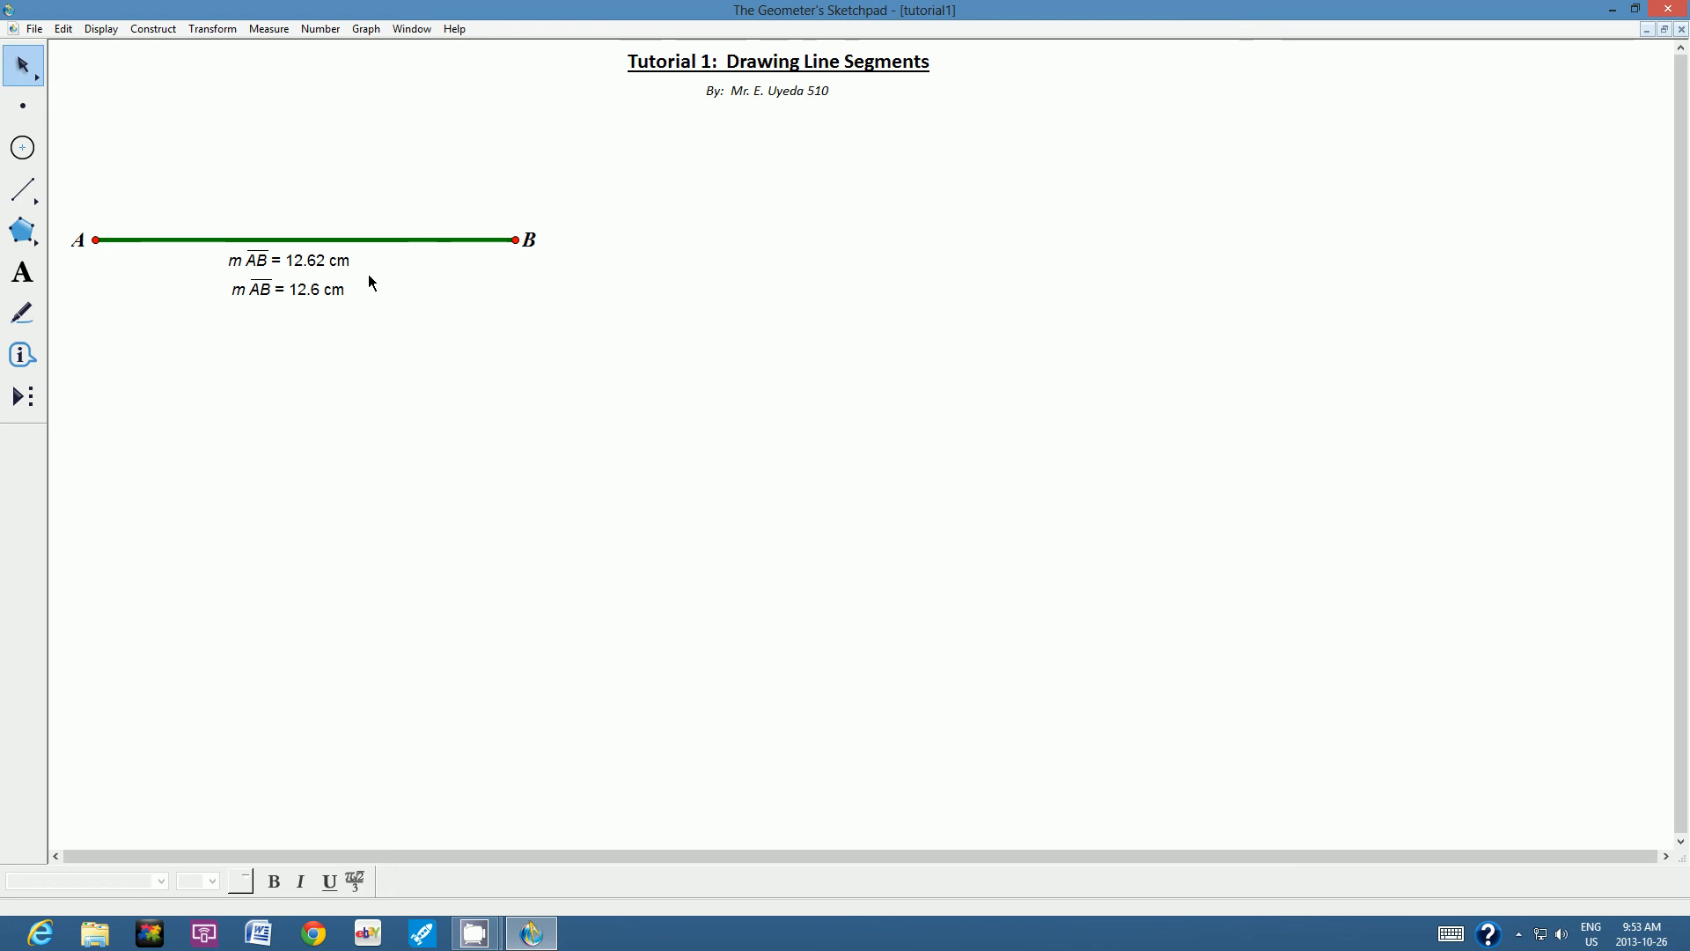
# - Draw a second segment about 8.0 cm long, slanting up to the right near the middle of the sketch, and colour it orange
pyautogui.click(22, 196)
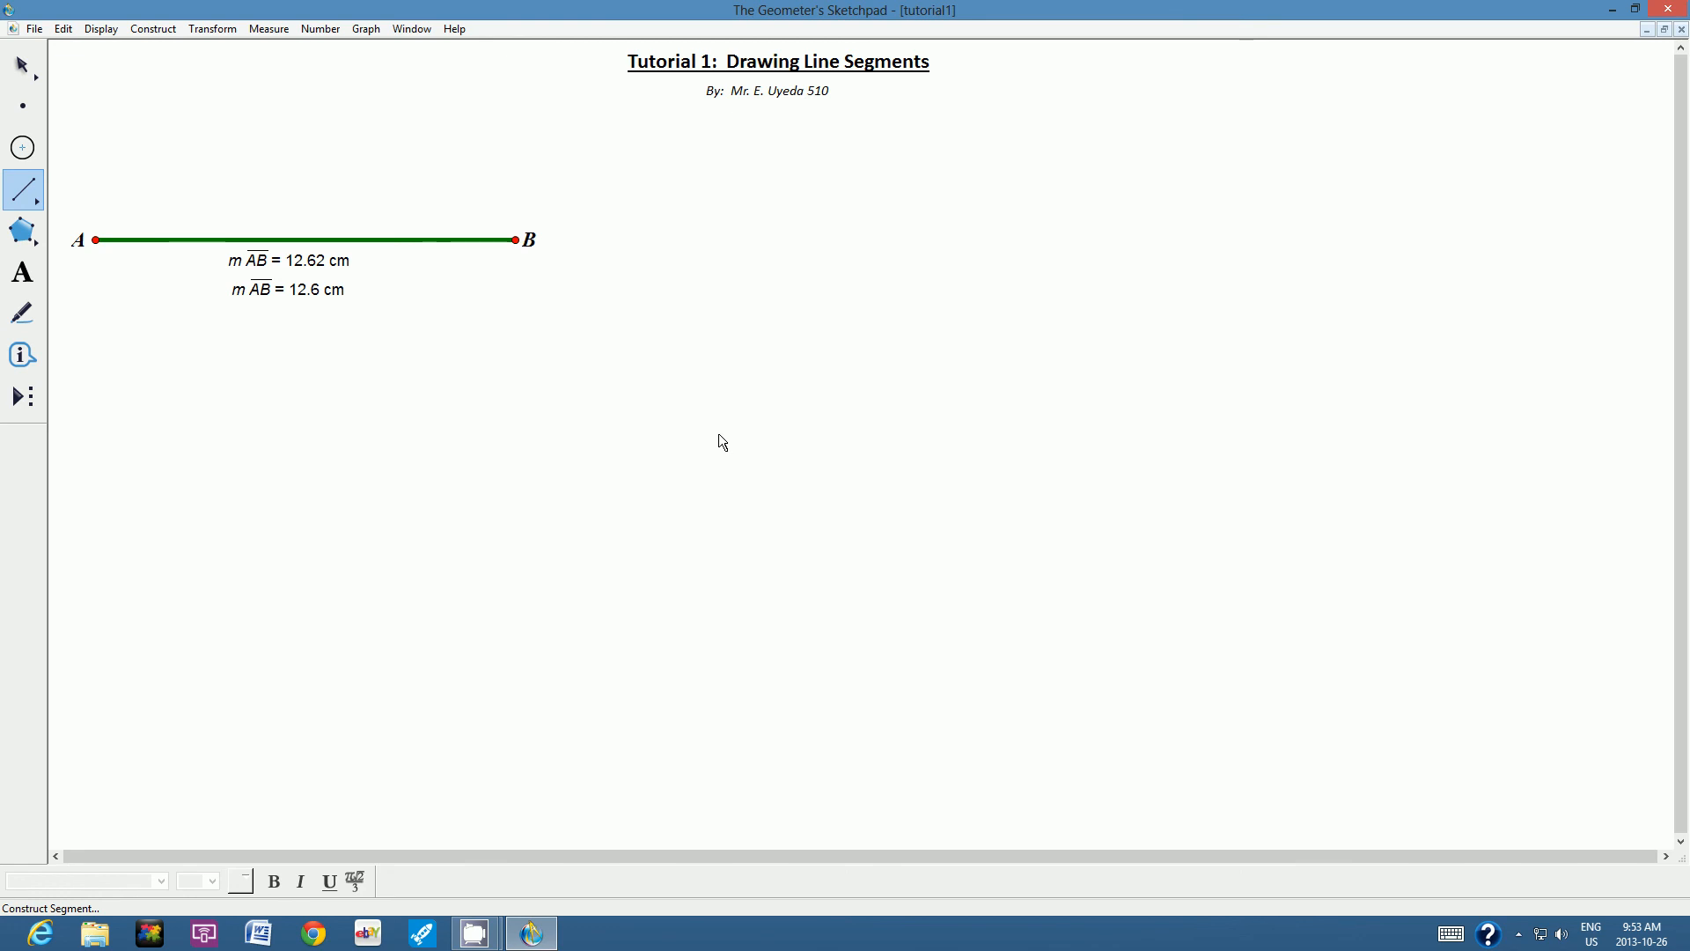
pyautogui.moveTo(720, 434); pyautogui.dragTo(924, 262)
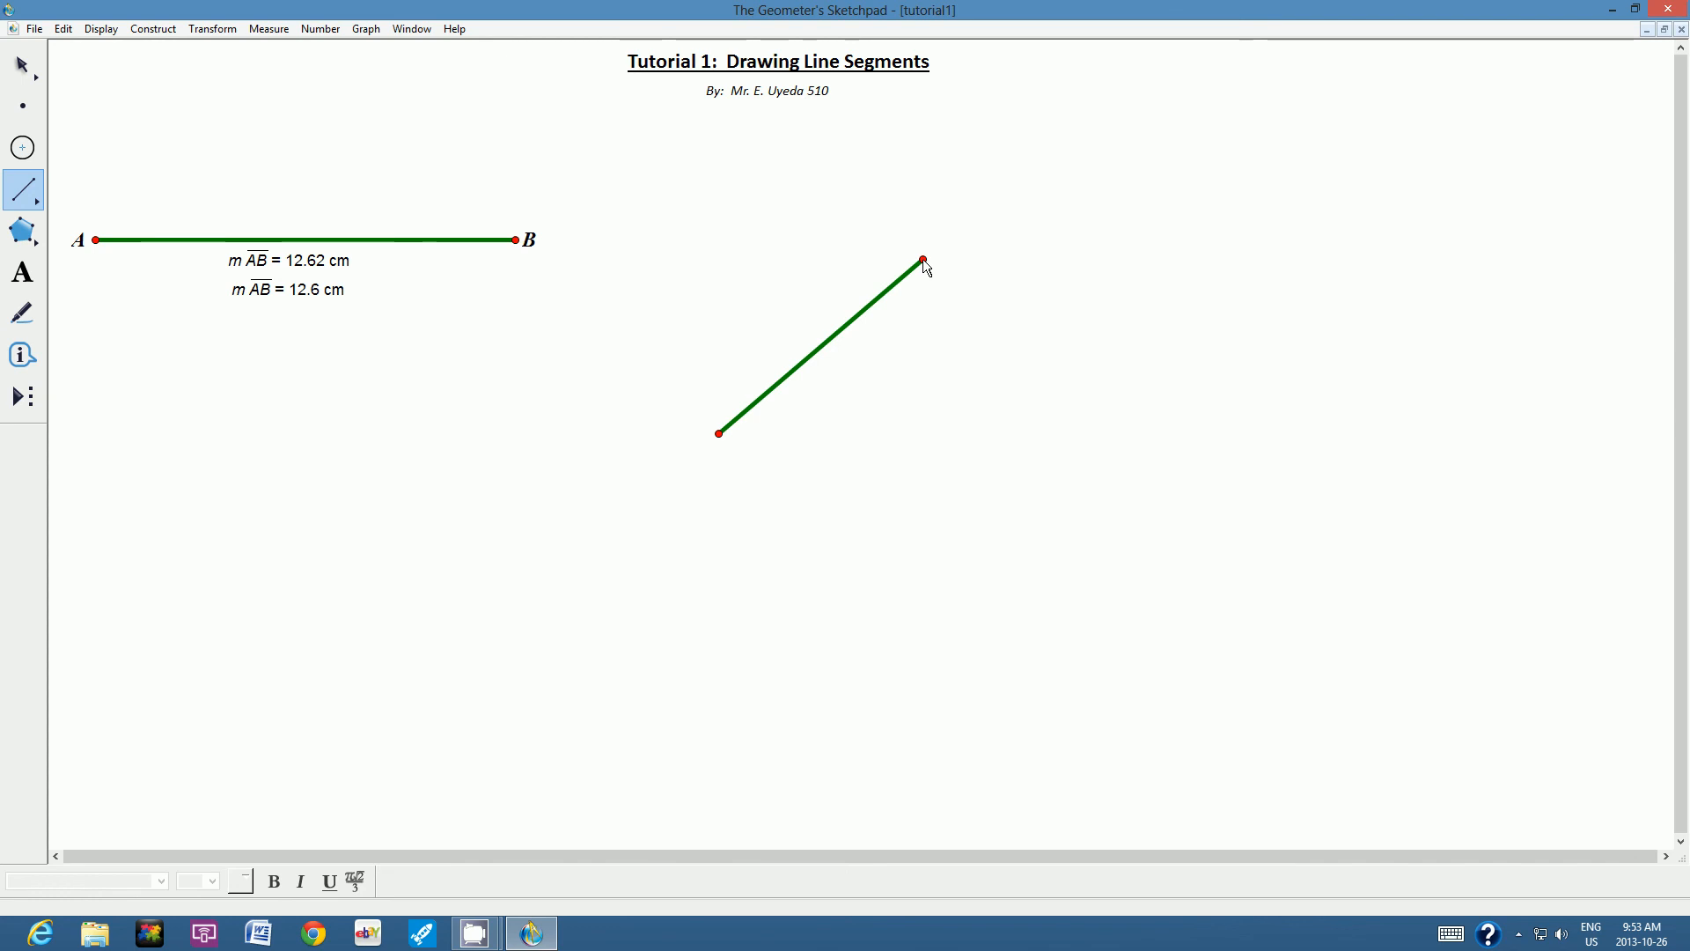
pyautogui.moveTo(924, 260); pyautogui.dragTo(923, 260)
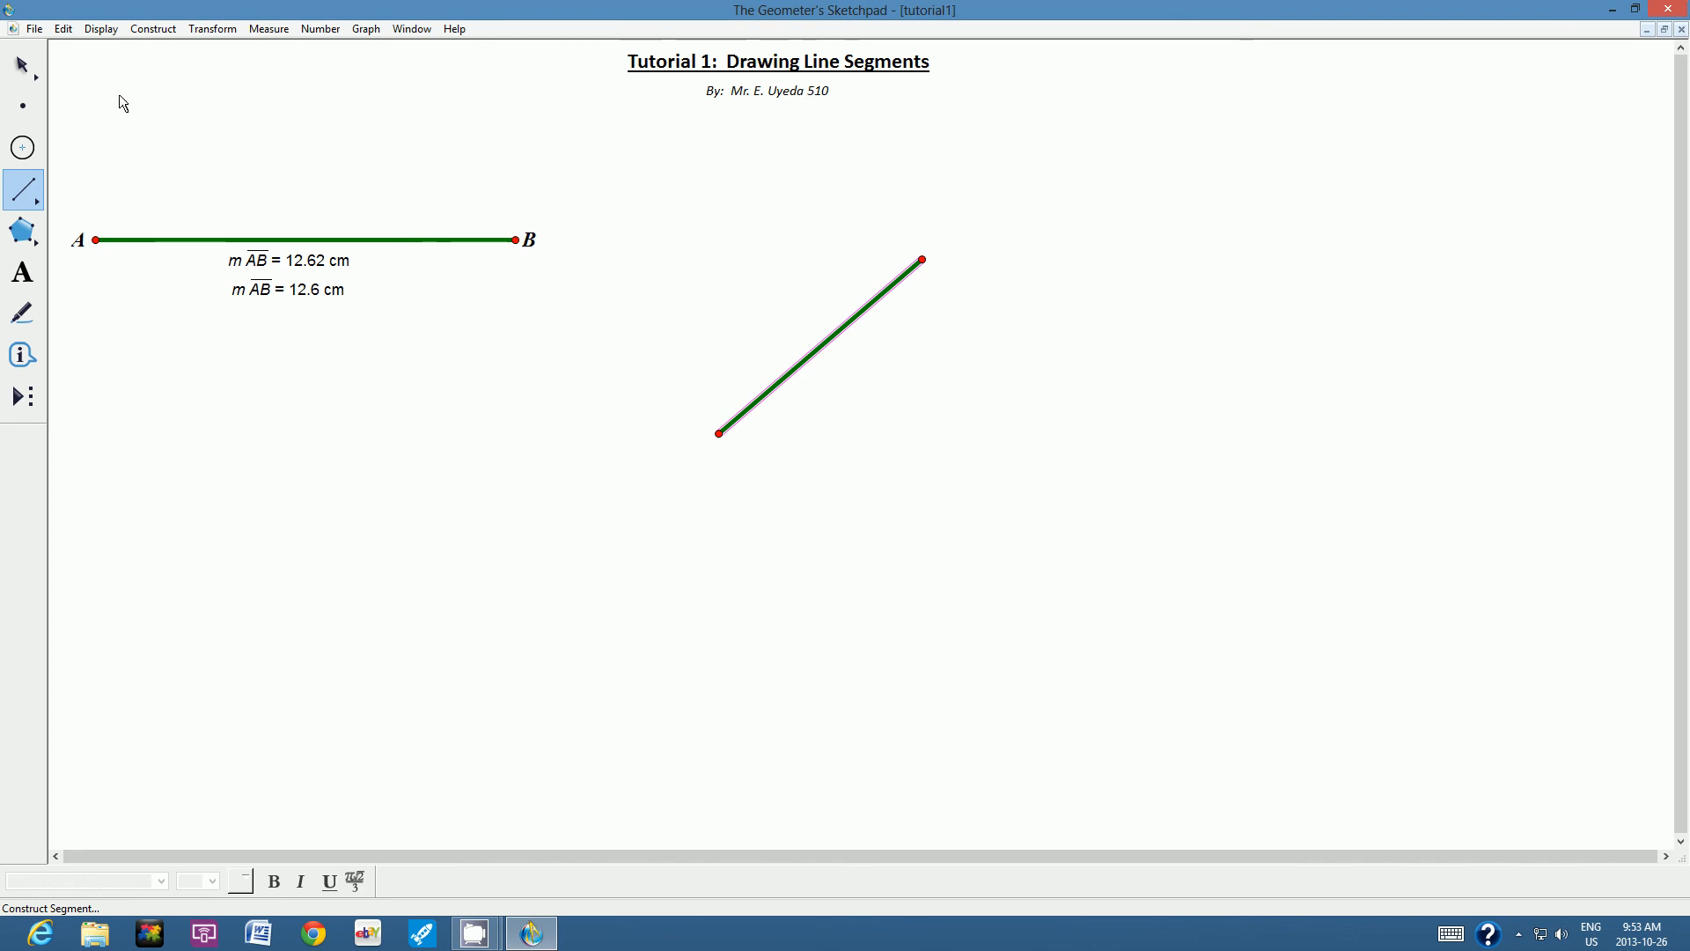
pyautogui.click(99, 34)
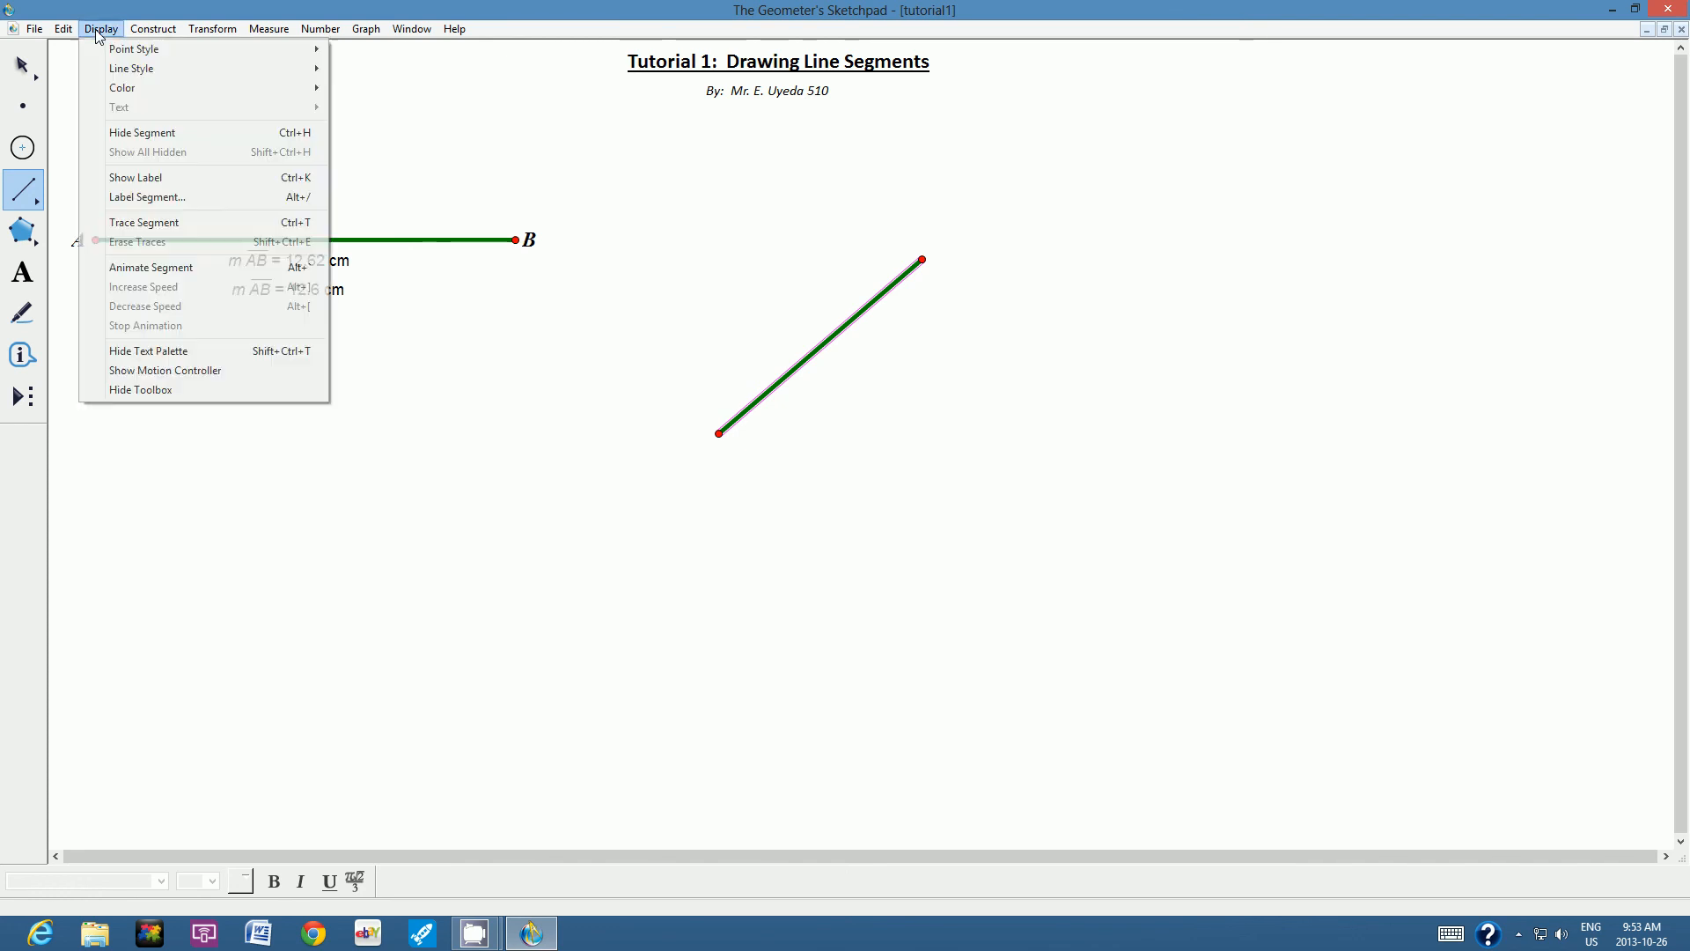
pyautogui.moveTo(136, 86)
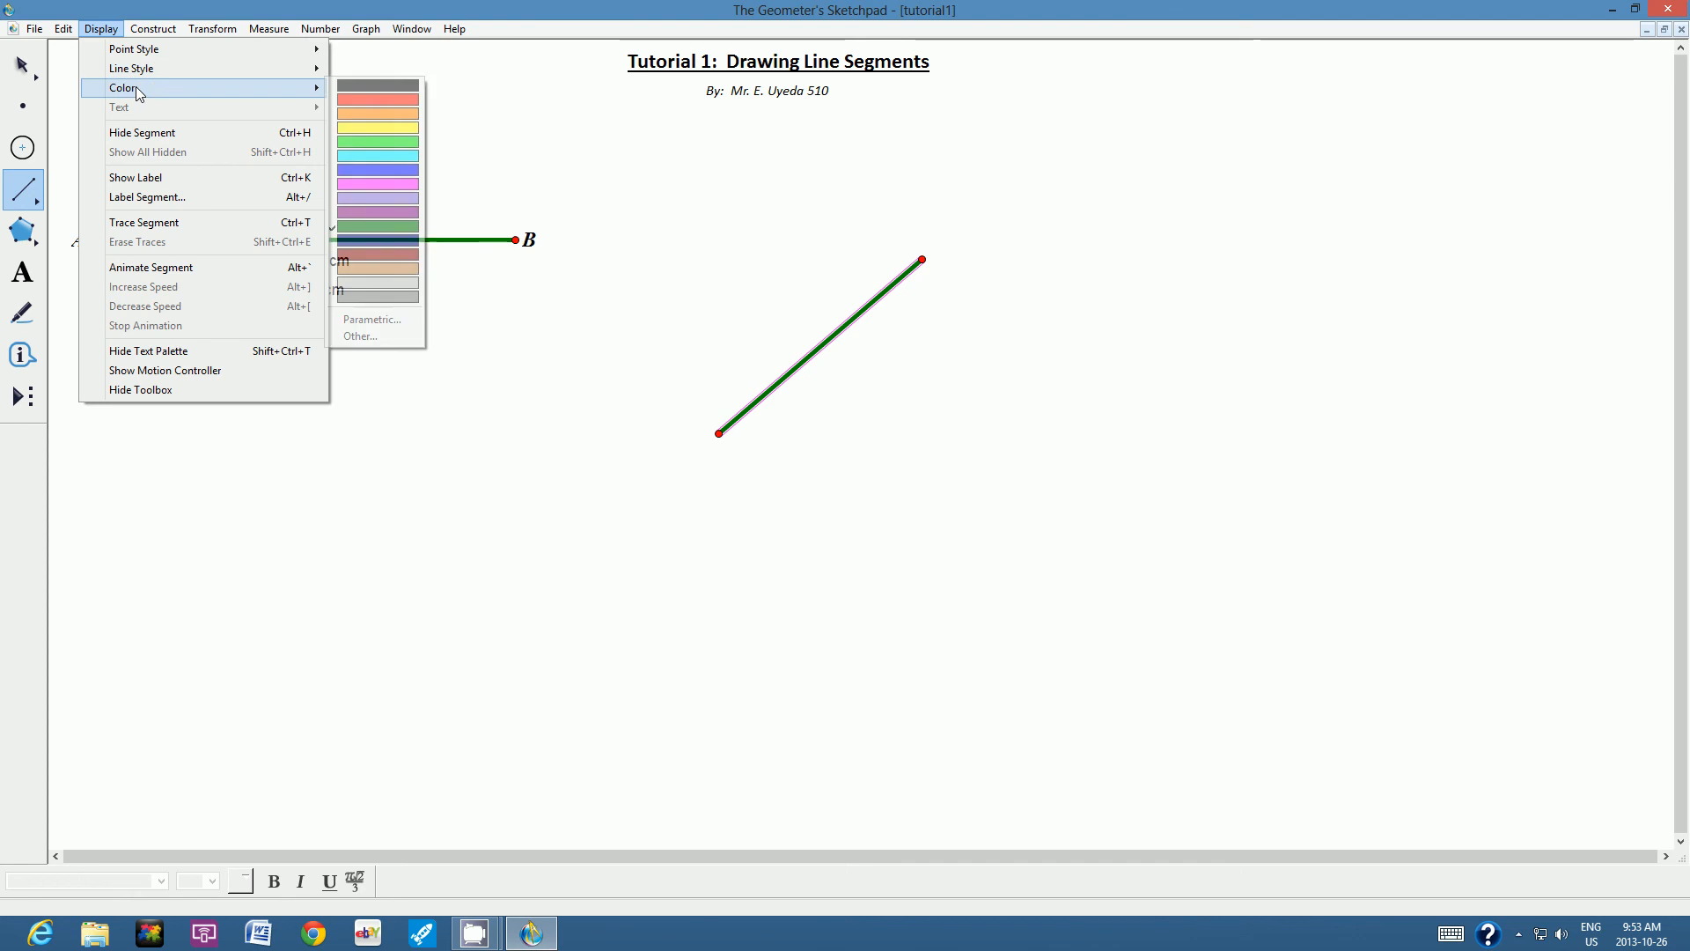
pyautogui.click(387, 114)
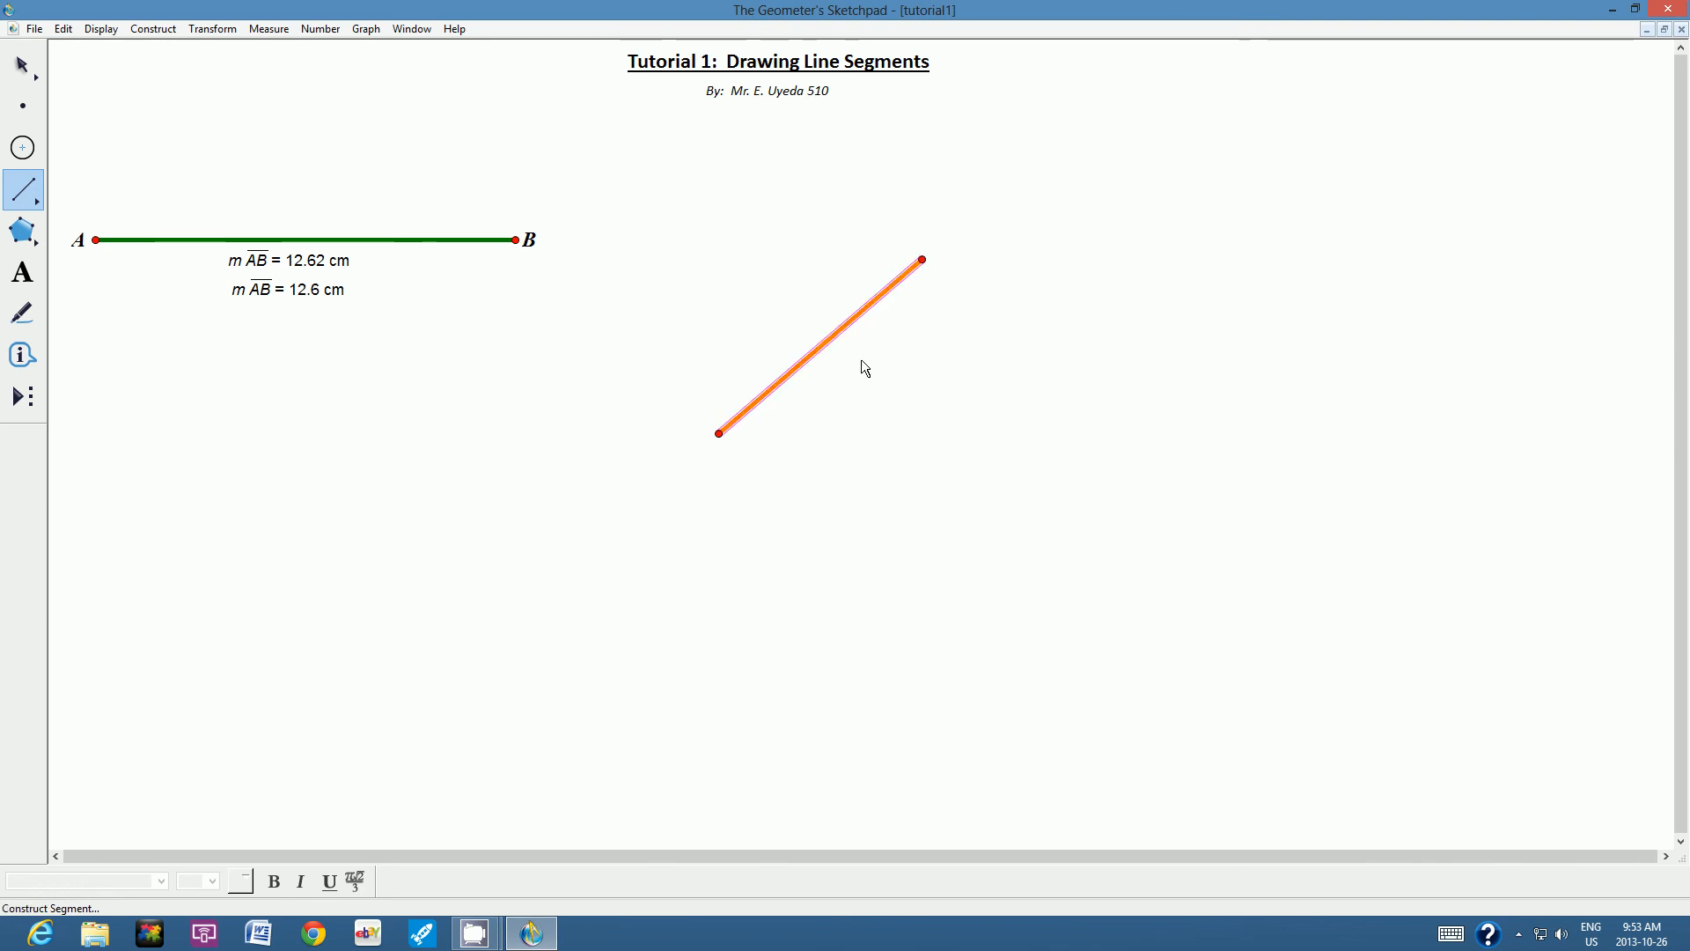
# - Measure the length of the orange segment
pyautogui.click(274, 30)
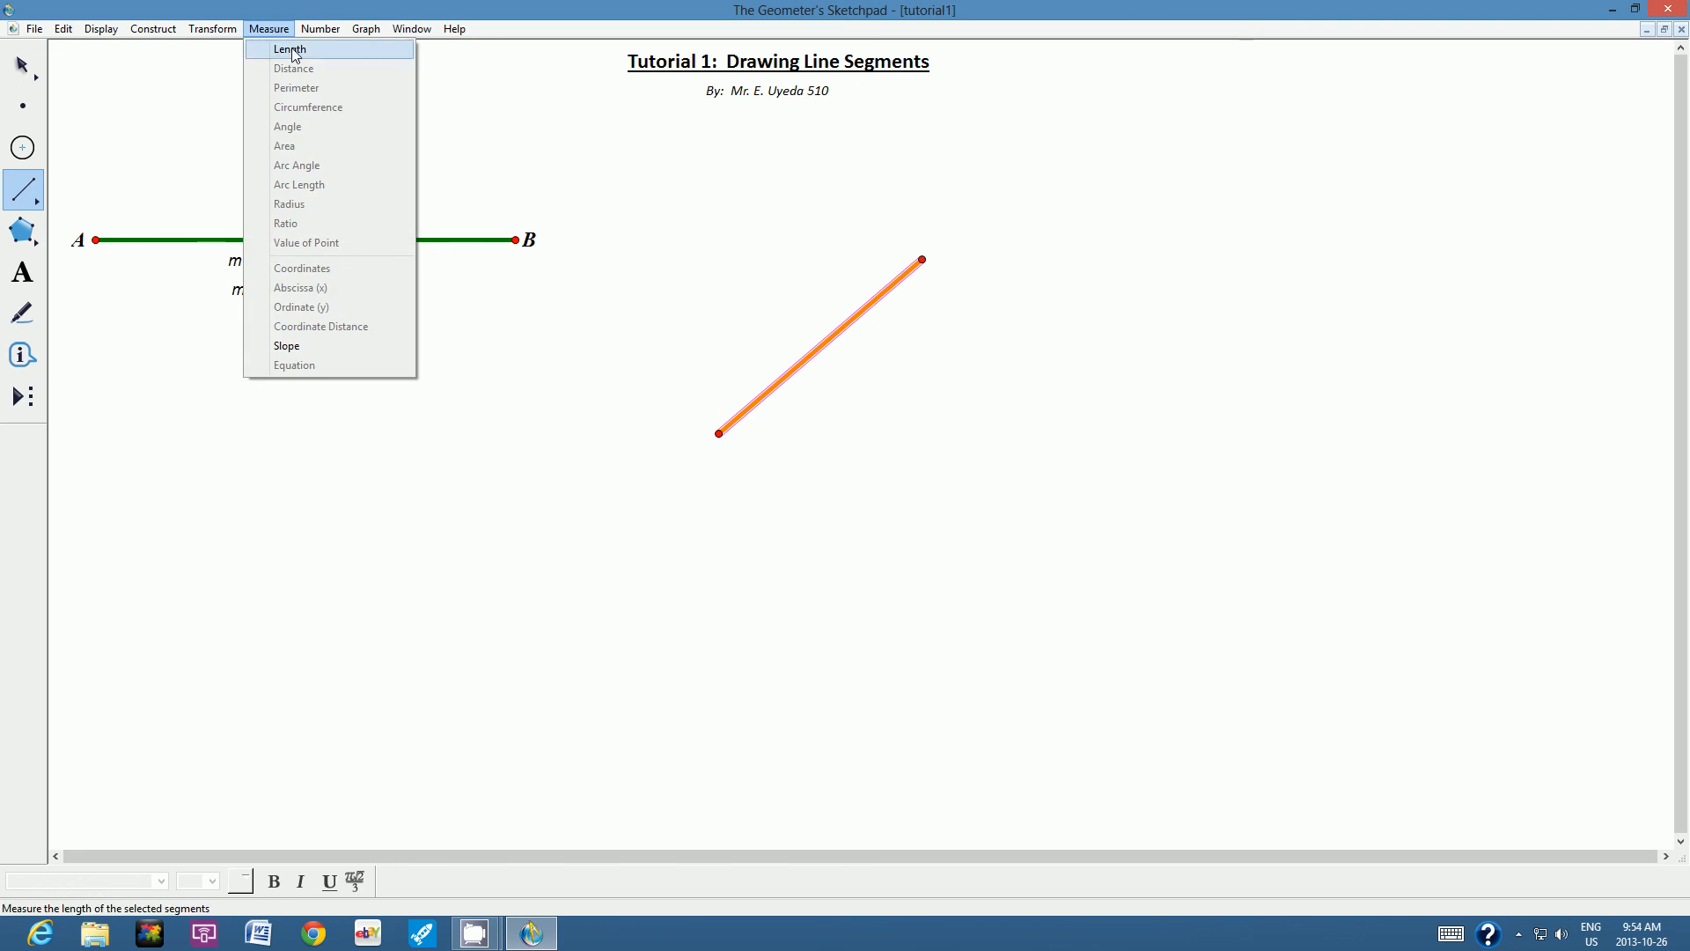
pyautogui.click(290, 49)
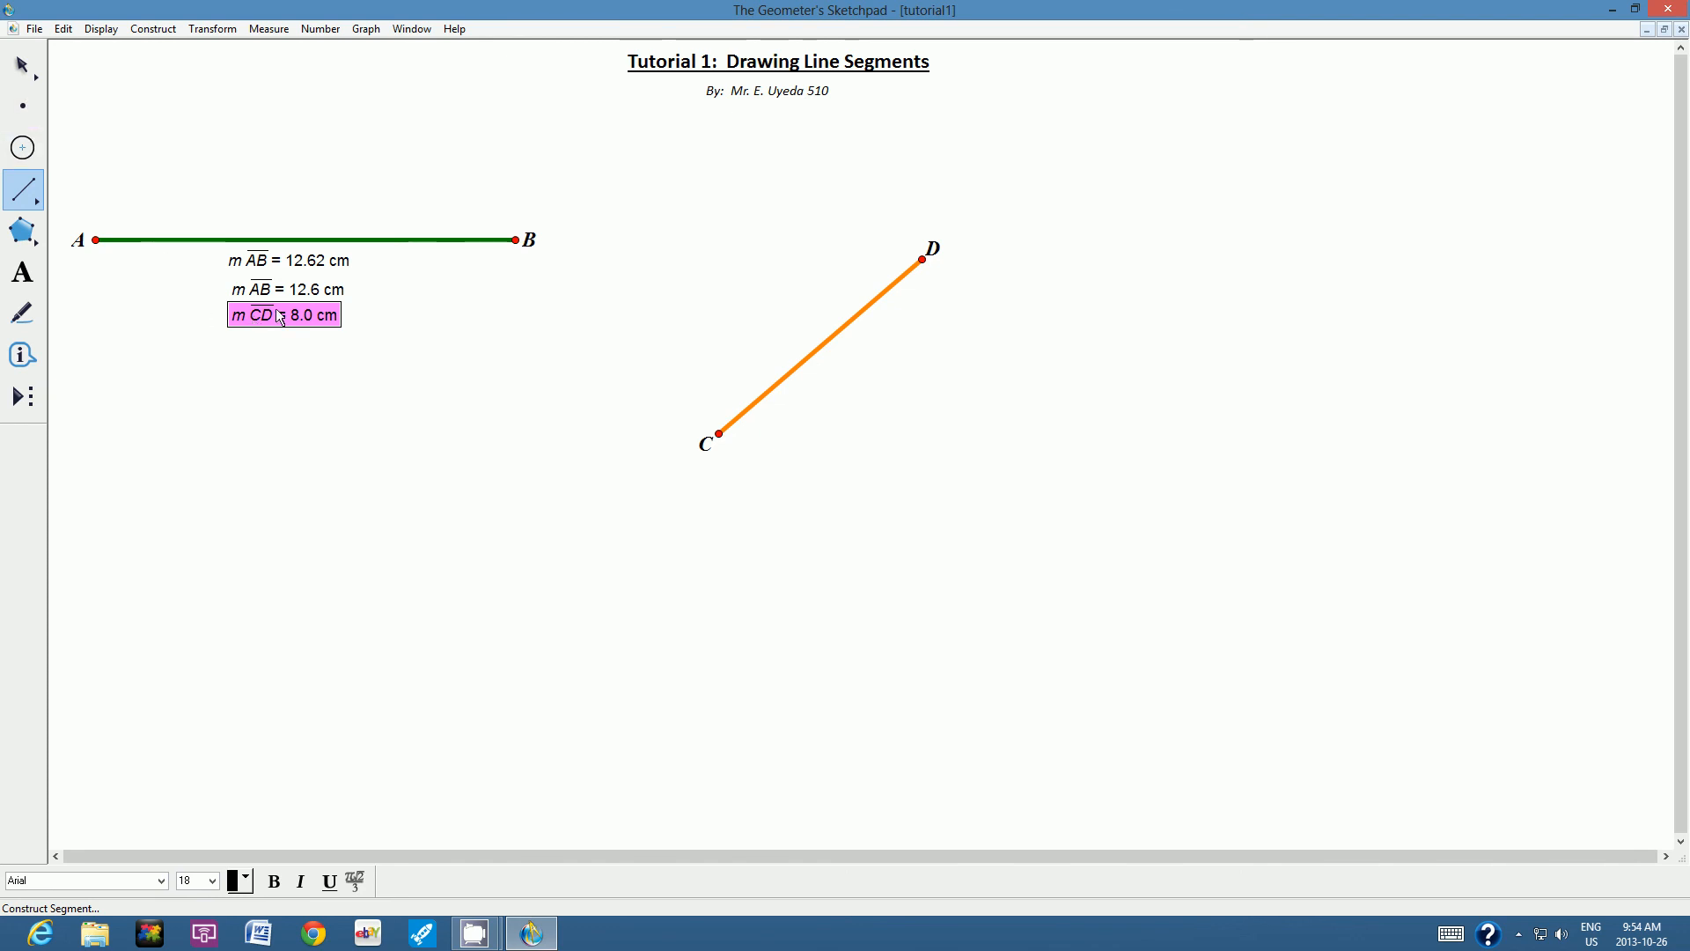
pyautogui.moveTo(274, 312); pyautogui.dragTo(314, 322)
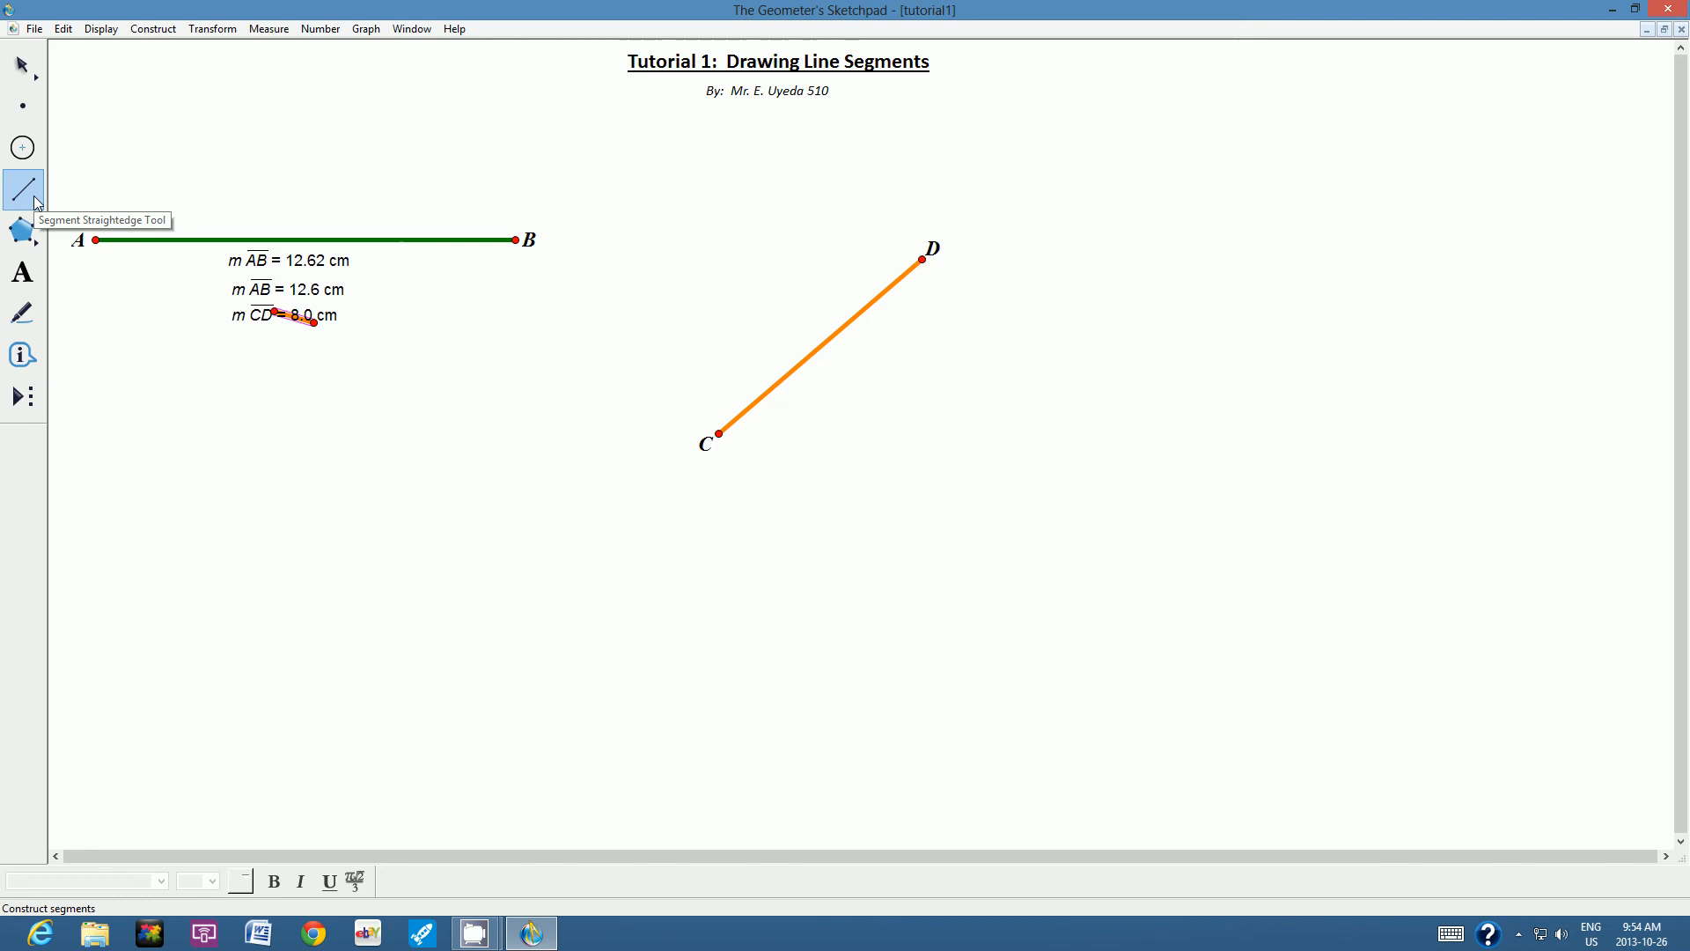
pyautogui.click(64, 29)
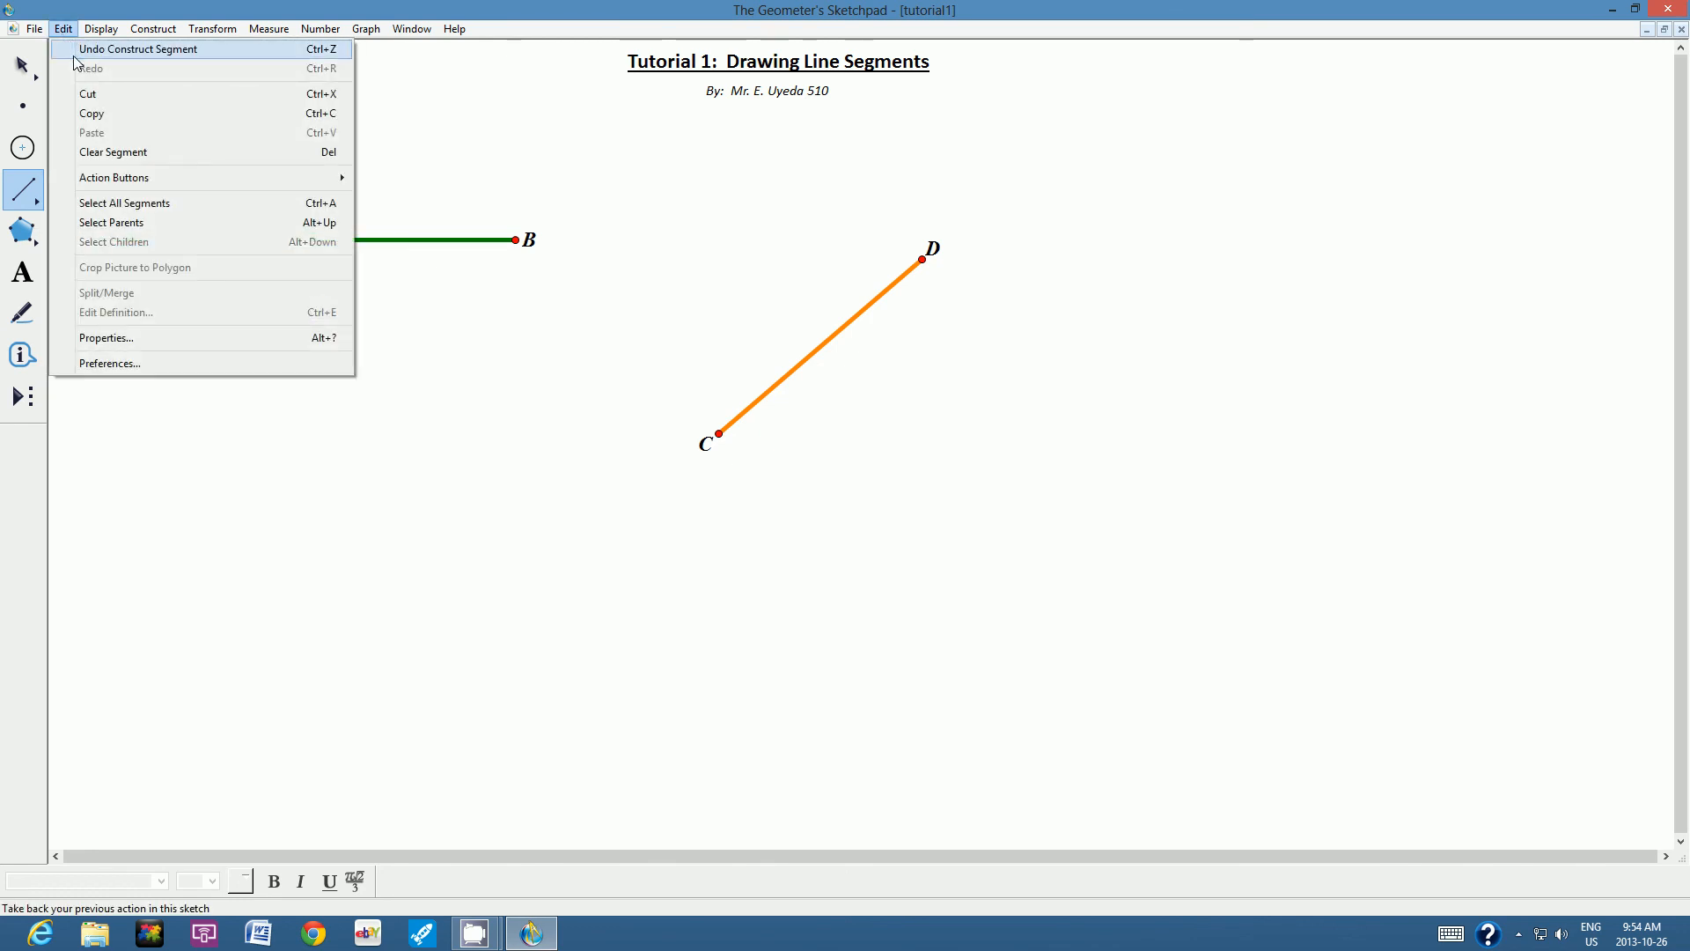
pyautogui.click(74, 57)
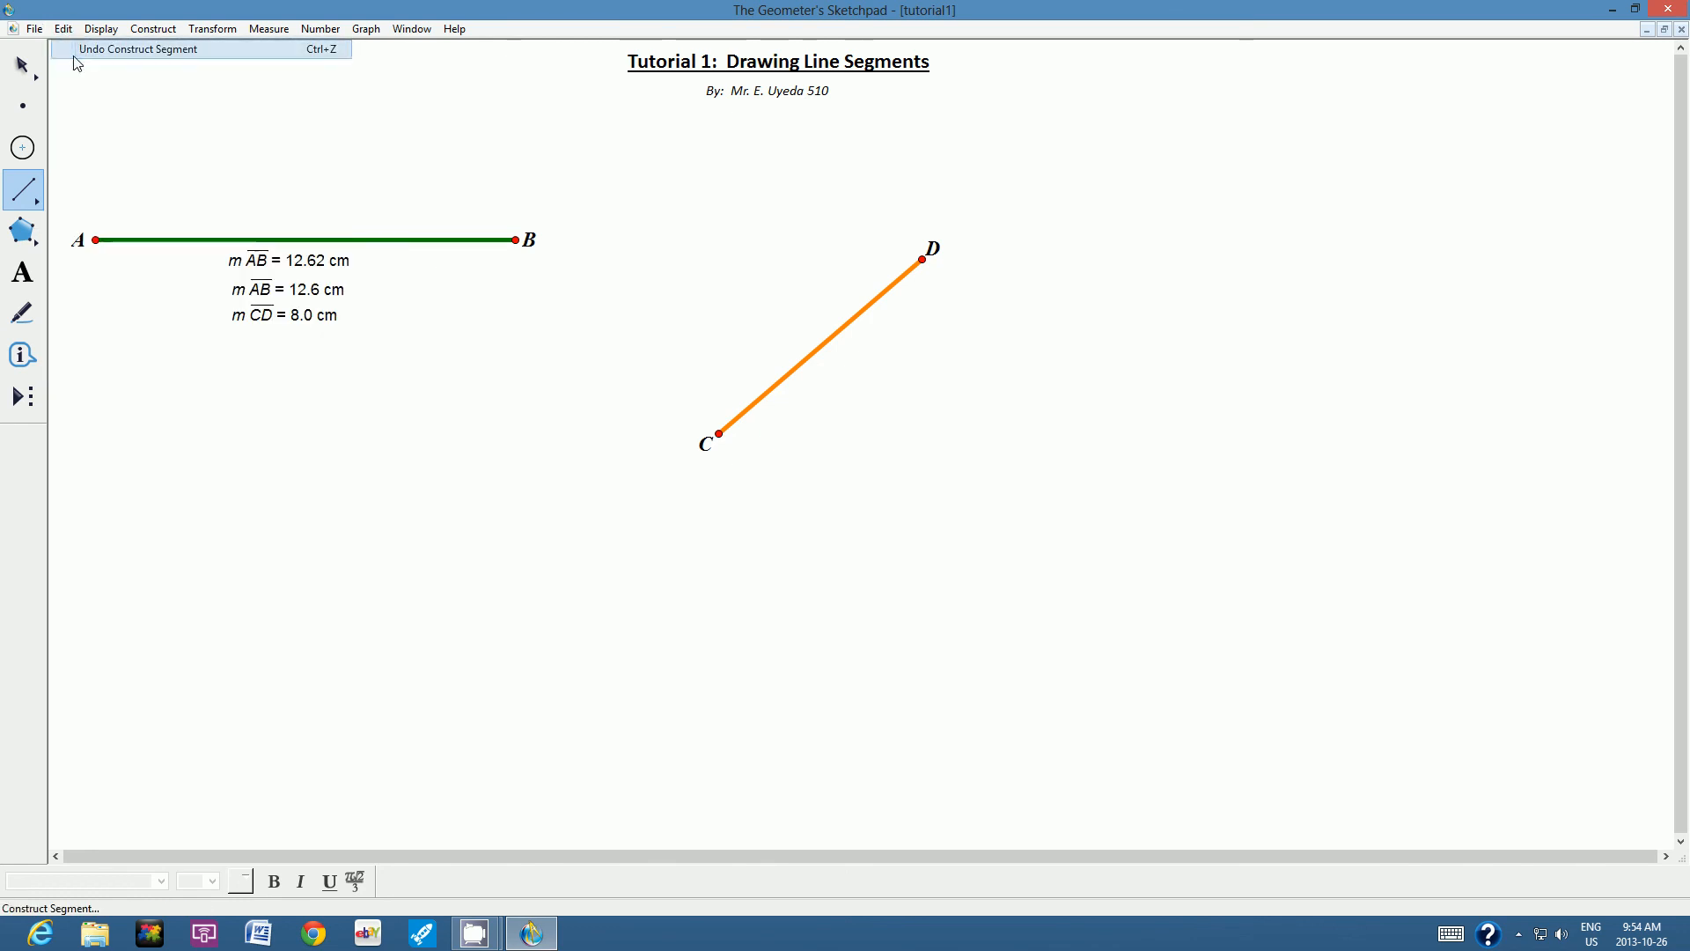
# - Move the CD length measurement next to the middle of the orange segment and deselect it
pyautogui.click(26, 69)
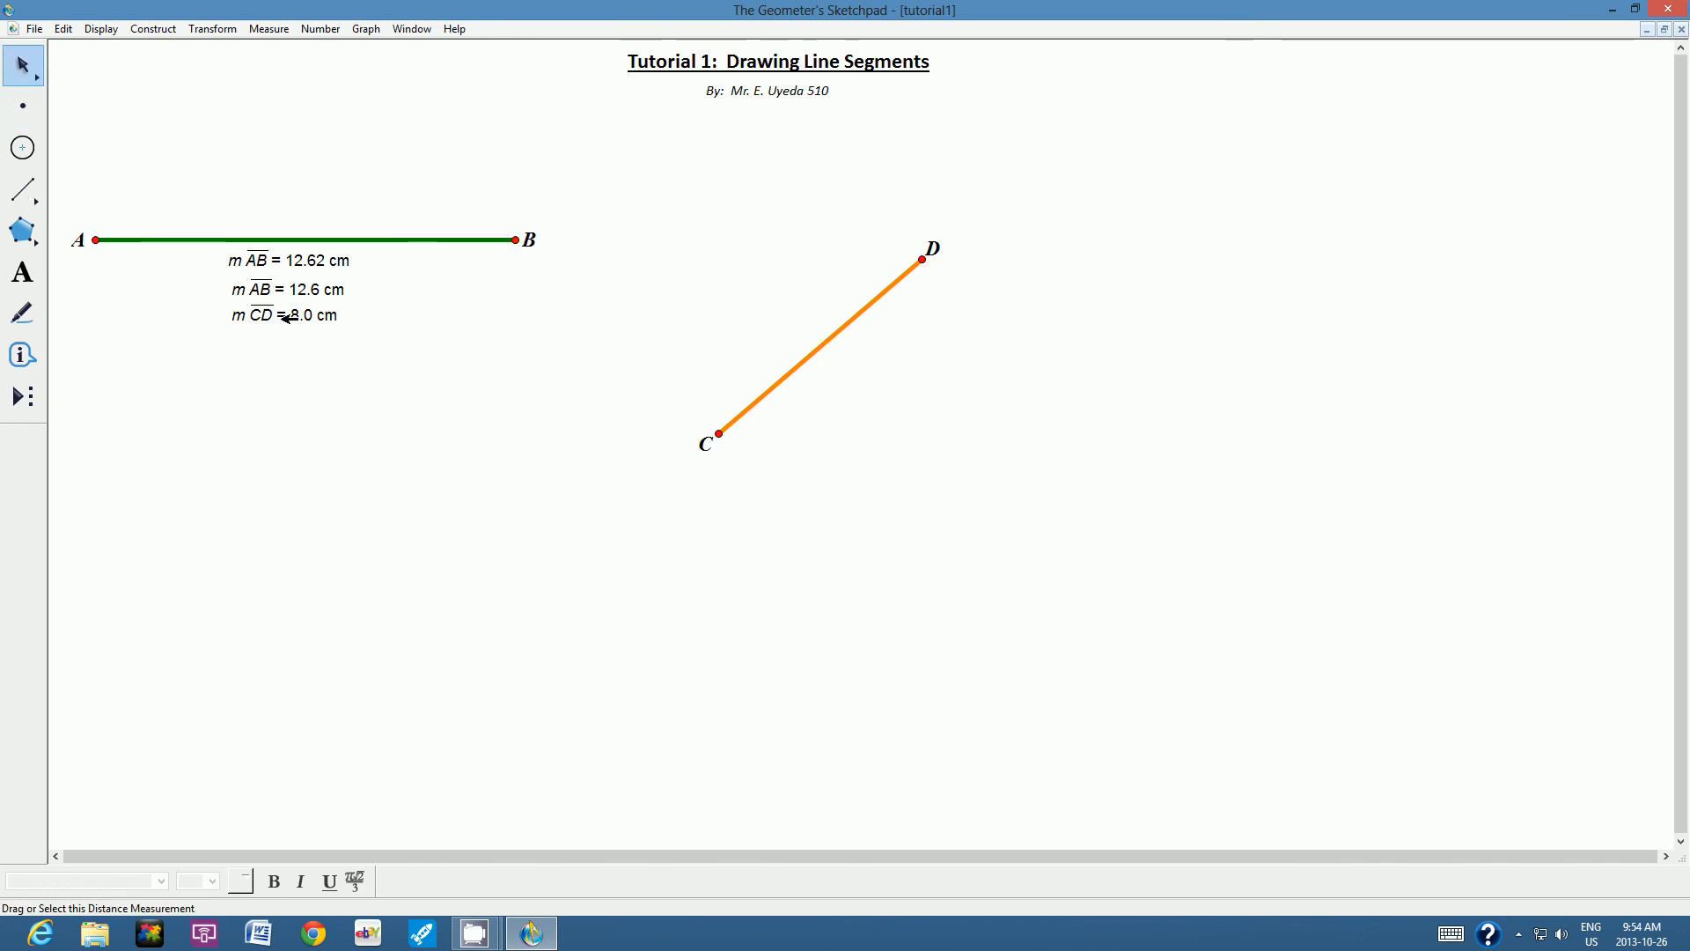
pyautogui.moveTo(289, 315); pyautogui.dragTo(879, 359)
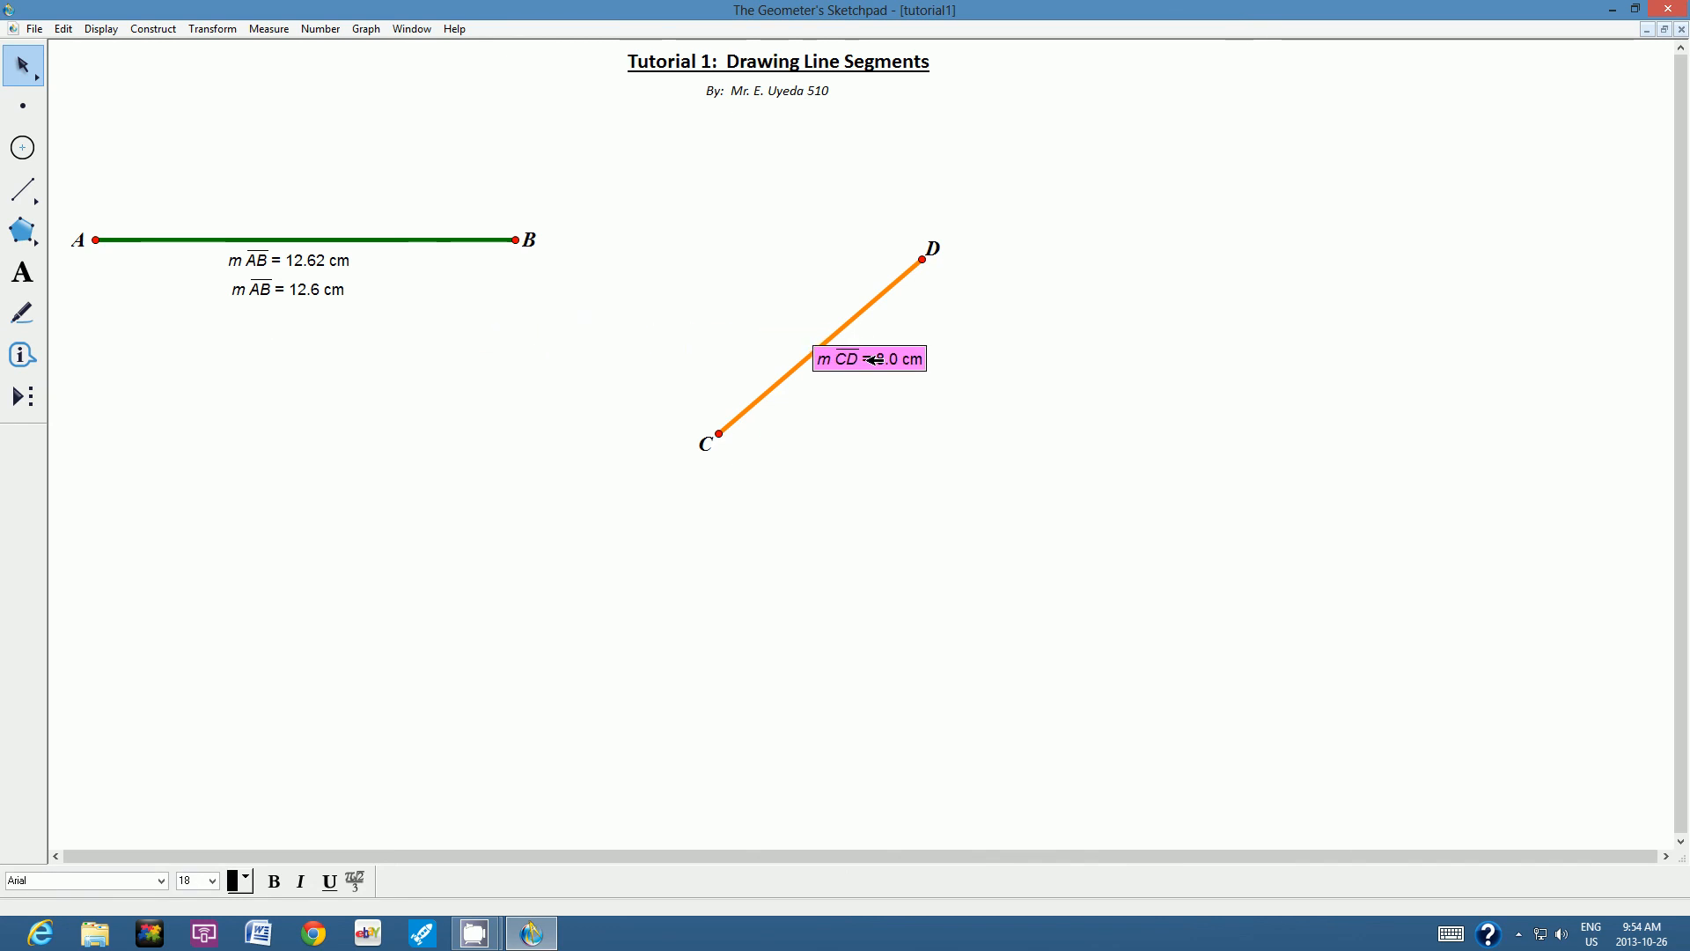
pyautogui.click(923, 315)
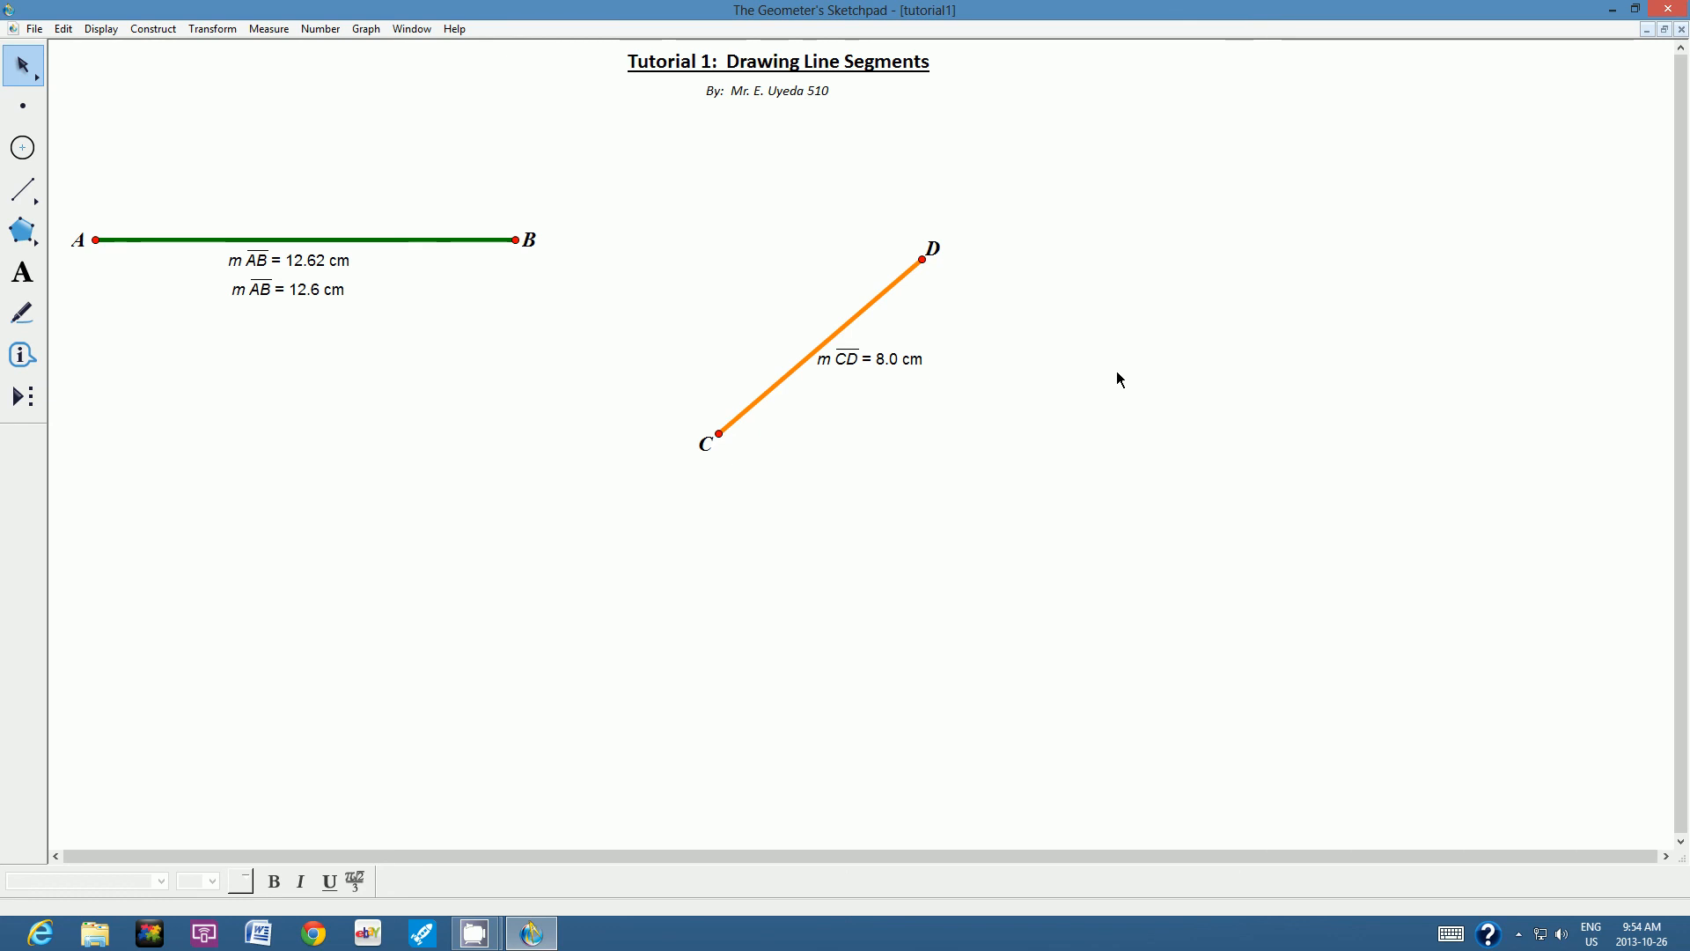
# - Add the caption "Horizontal Line Segment" below the measurements of segment AB, formatted bold and without italics
pyautogui.click(22, 275)
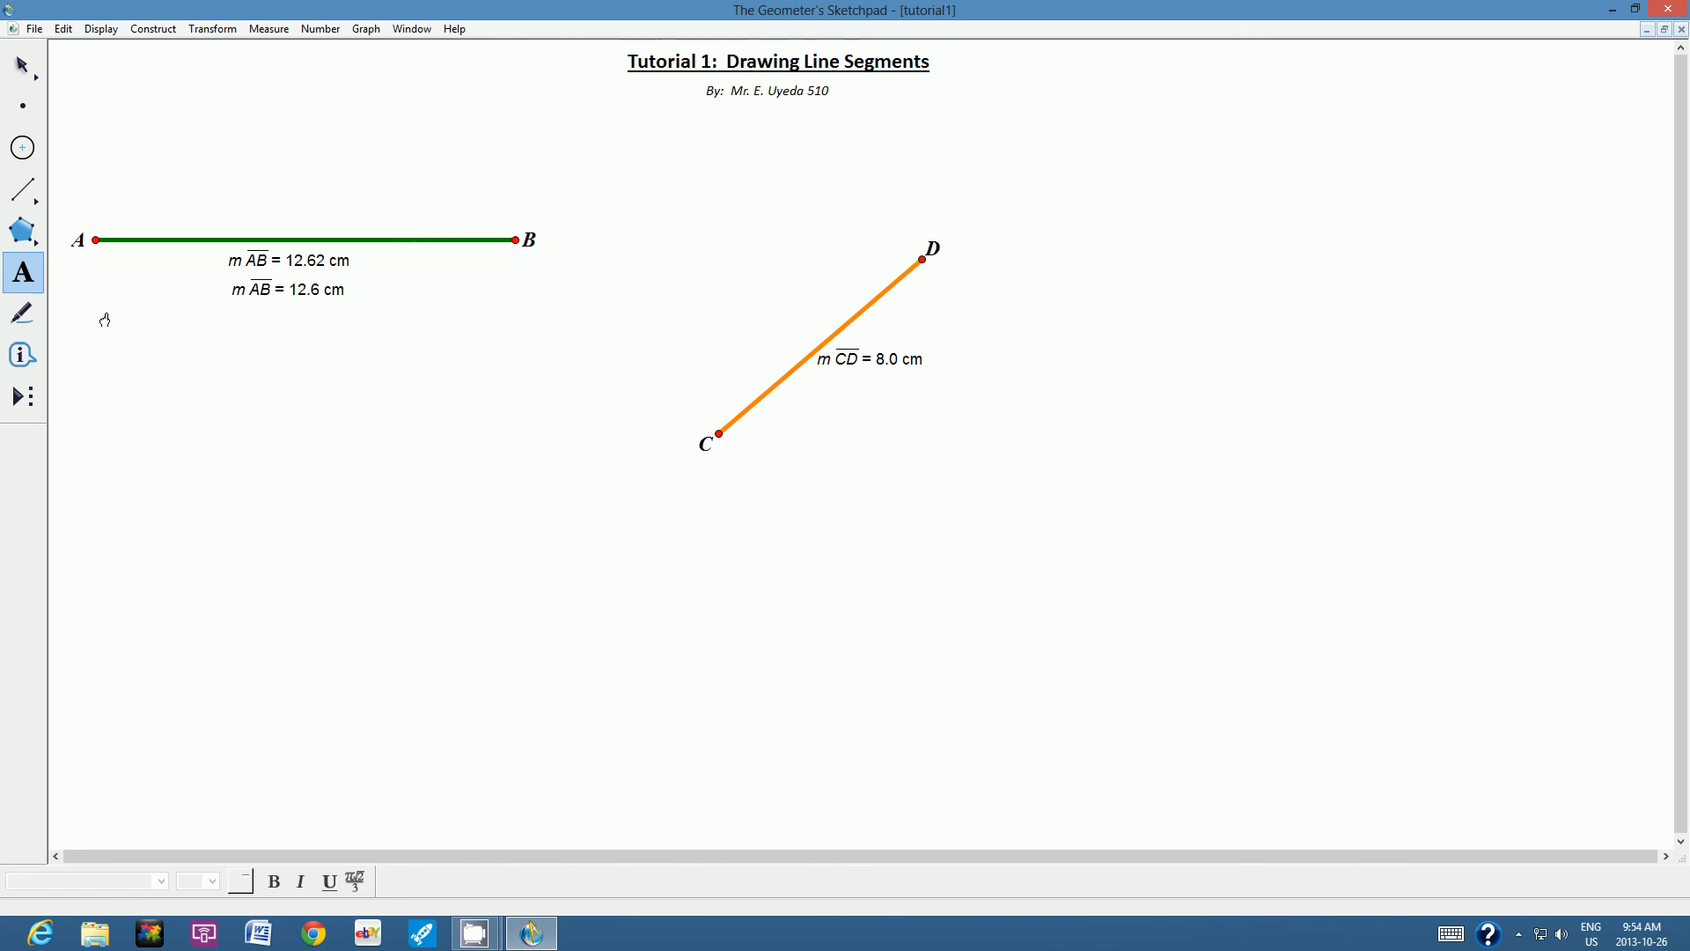
pyautogui.moveTo(104, 310); pyautogui.dragTo(518, 367)
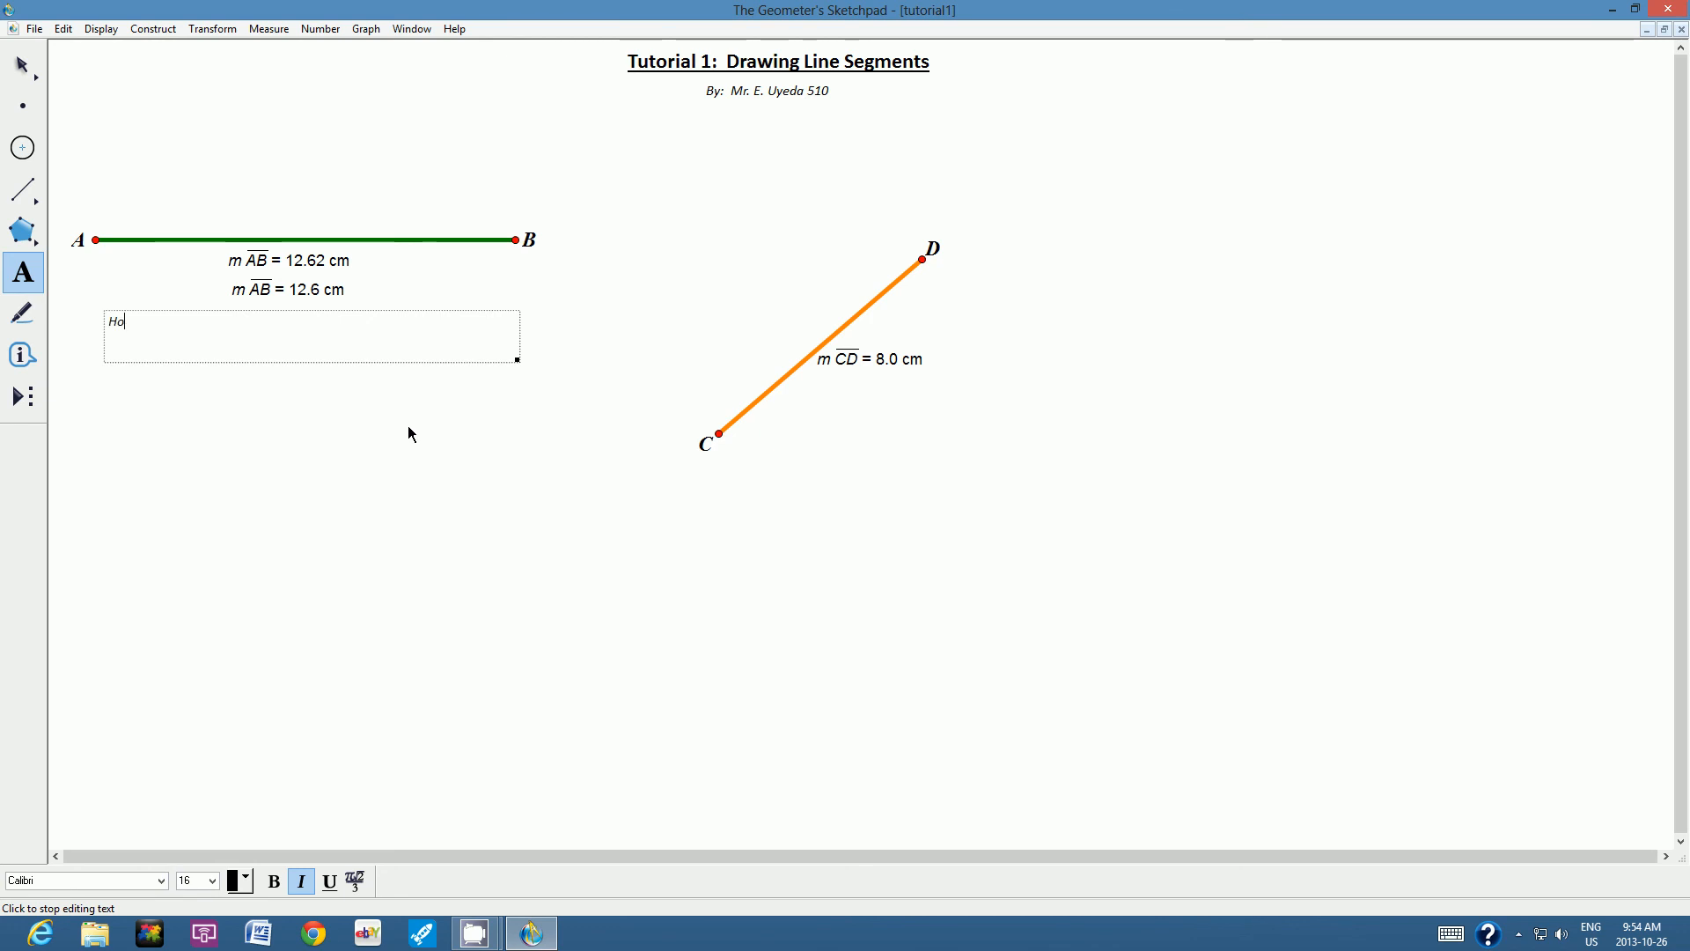
pyautogui.write('Horizontal Line Segment')
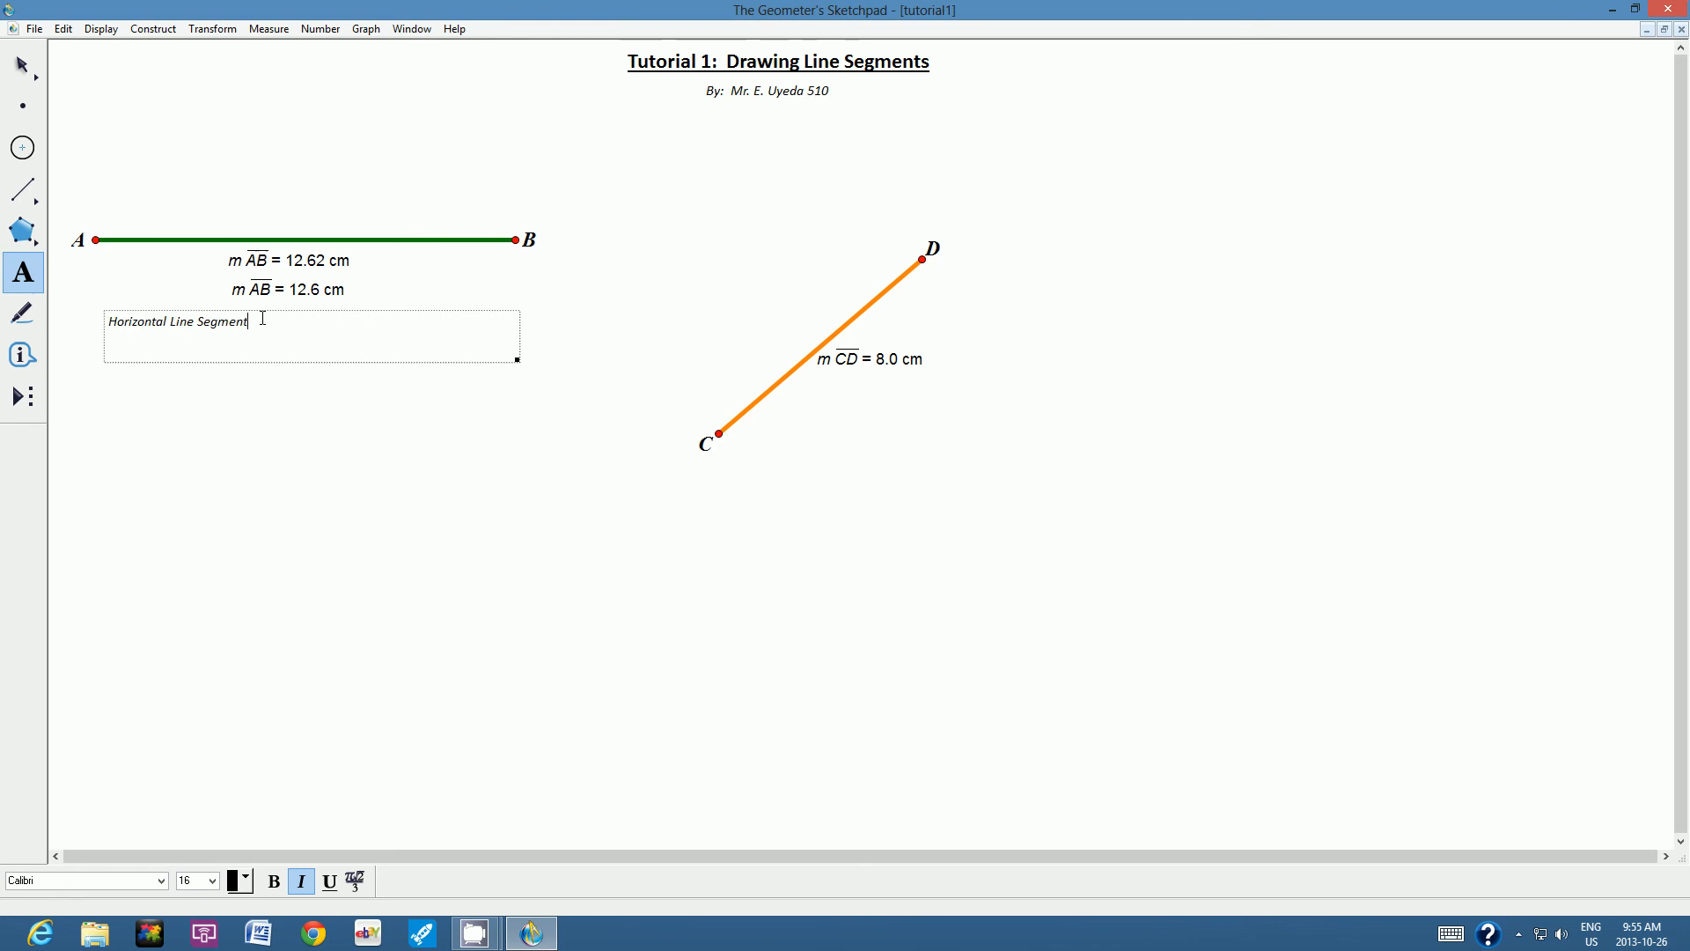
pyautogui.moveTo(262, 319); pyautogui.dragTo(111, 323)
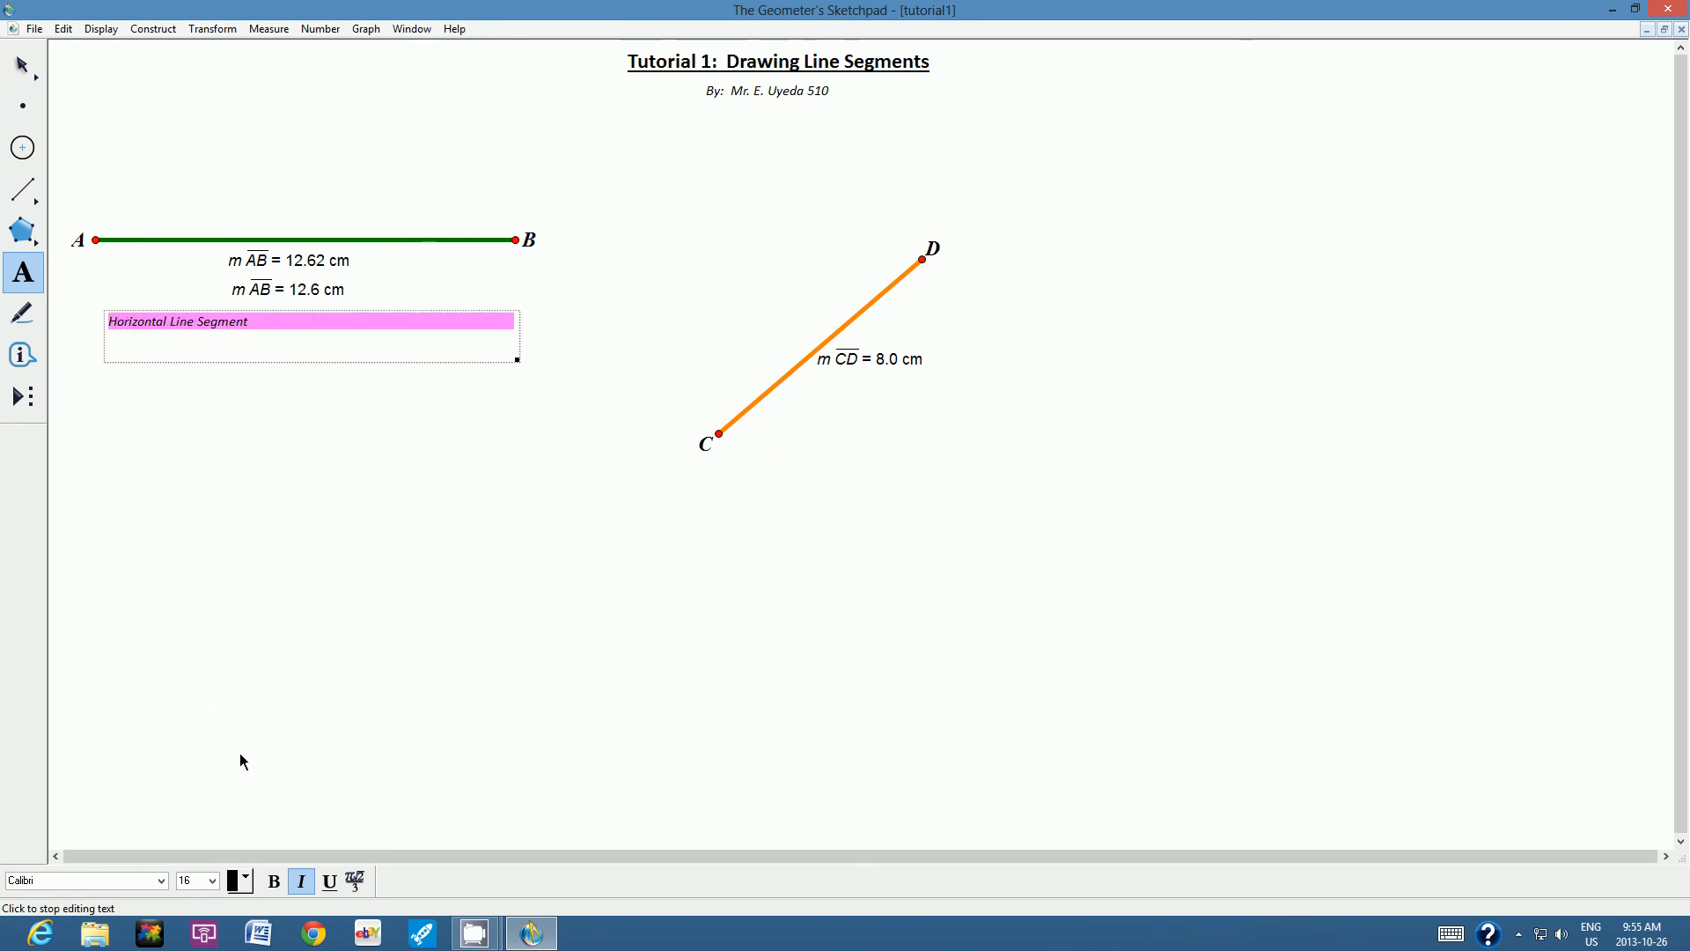
pyautogui.click(303, 881)
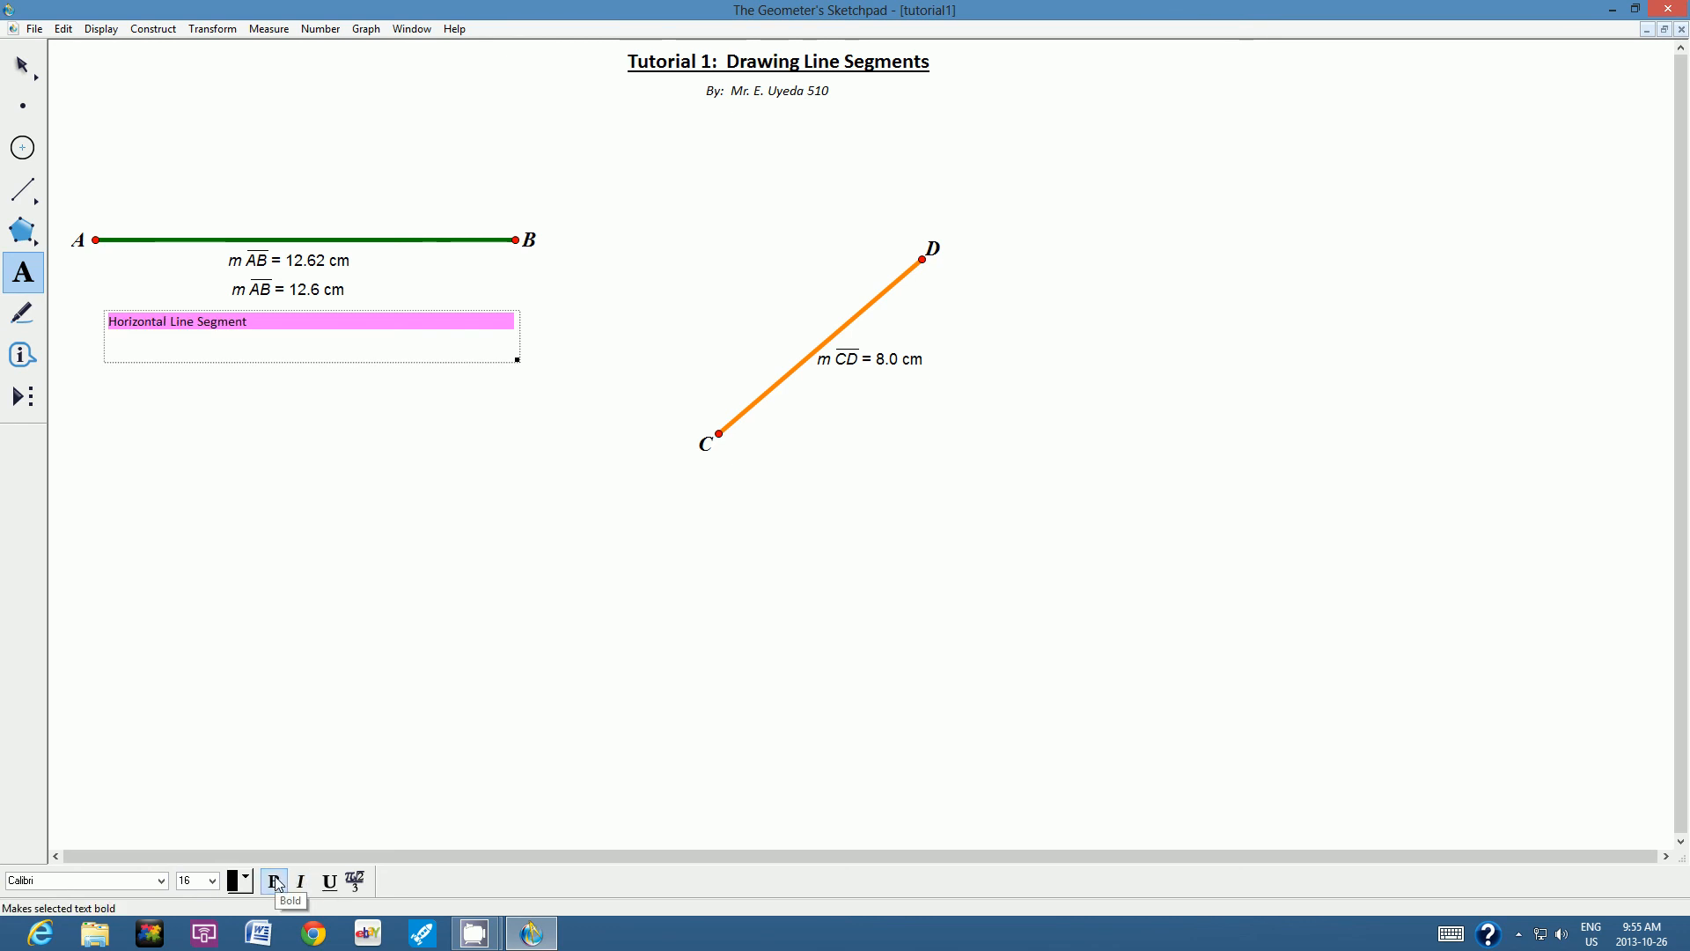
pyautogui.click(276, 881)
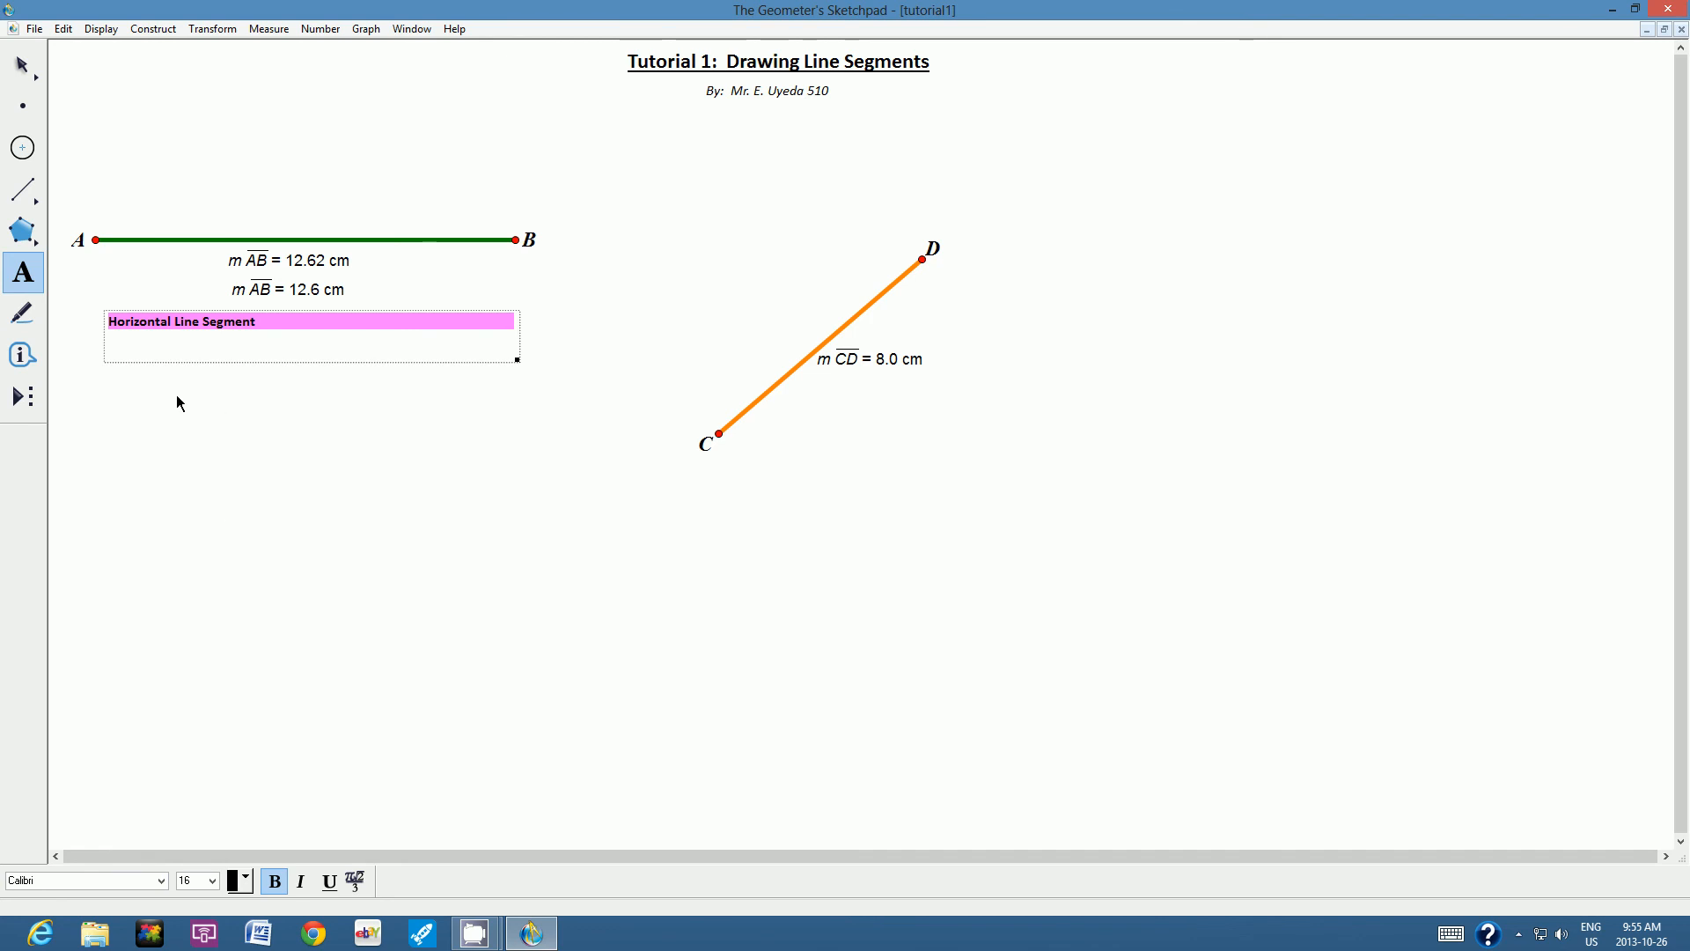
# - Finish the "Horizontal Line Segment" caption, move it just above the middle of segment AB and deselect it
pyautogui.click(203, 419)
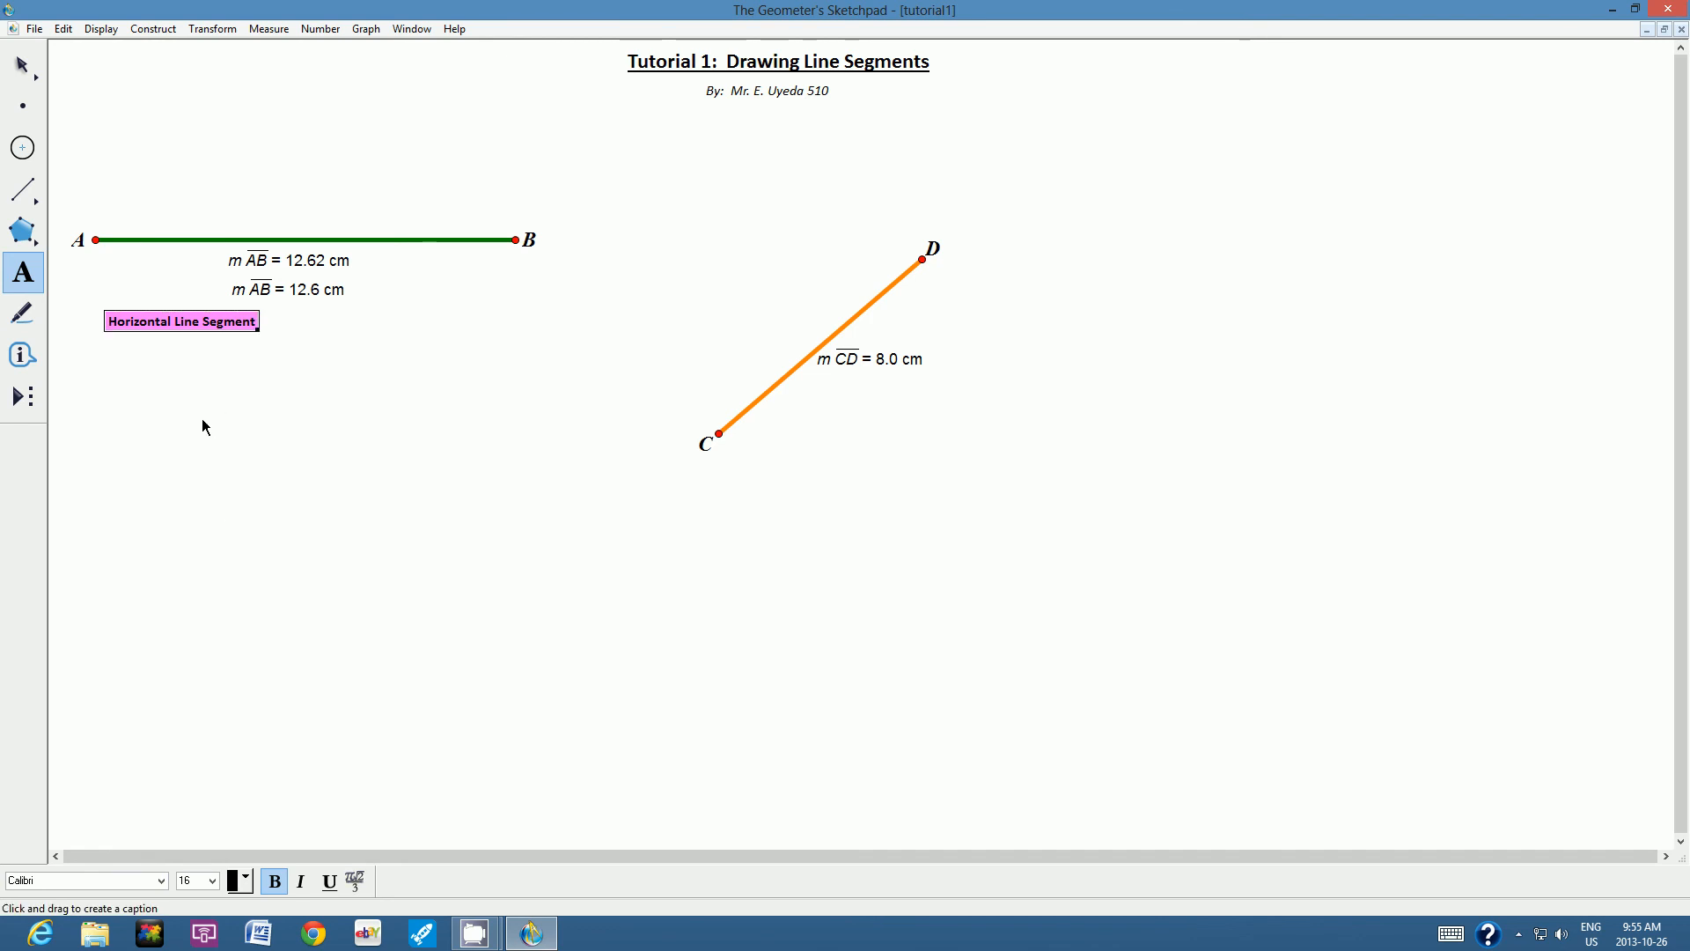
pyautogui.click(26, 74)
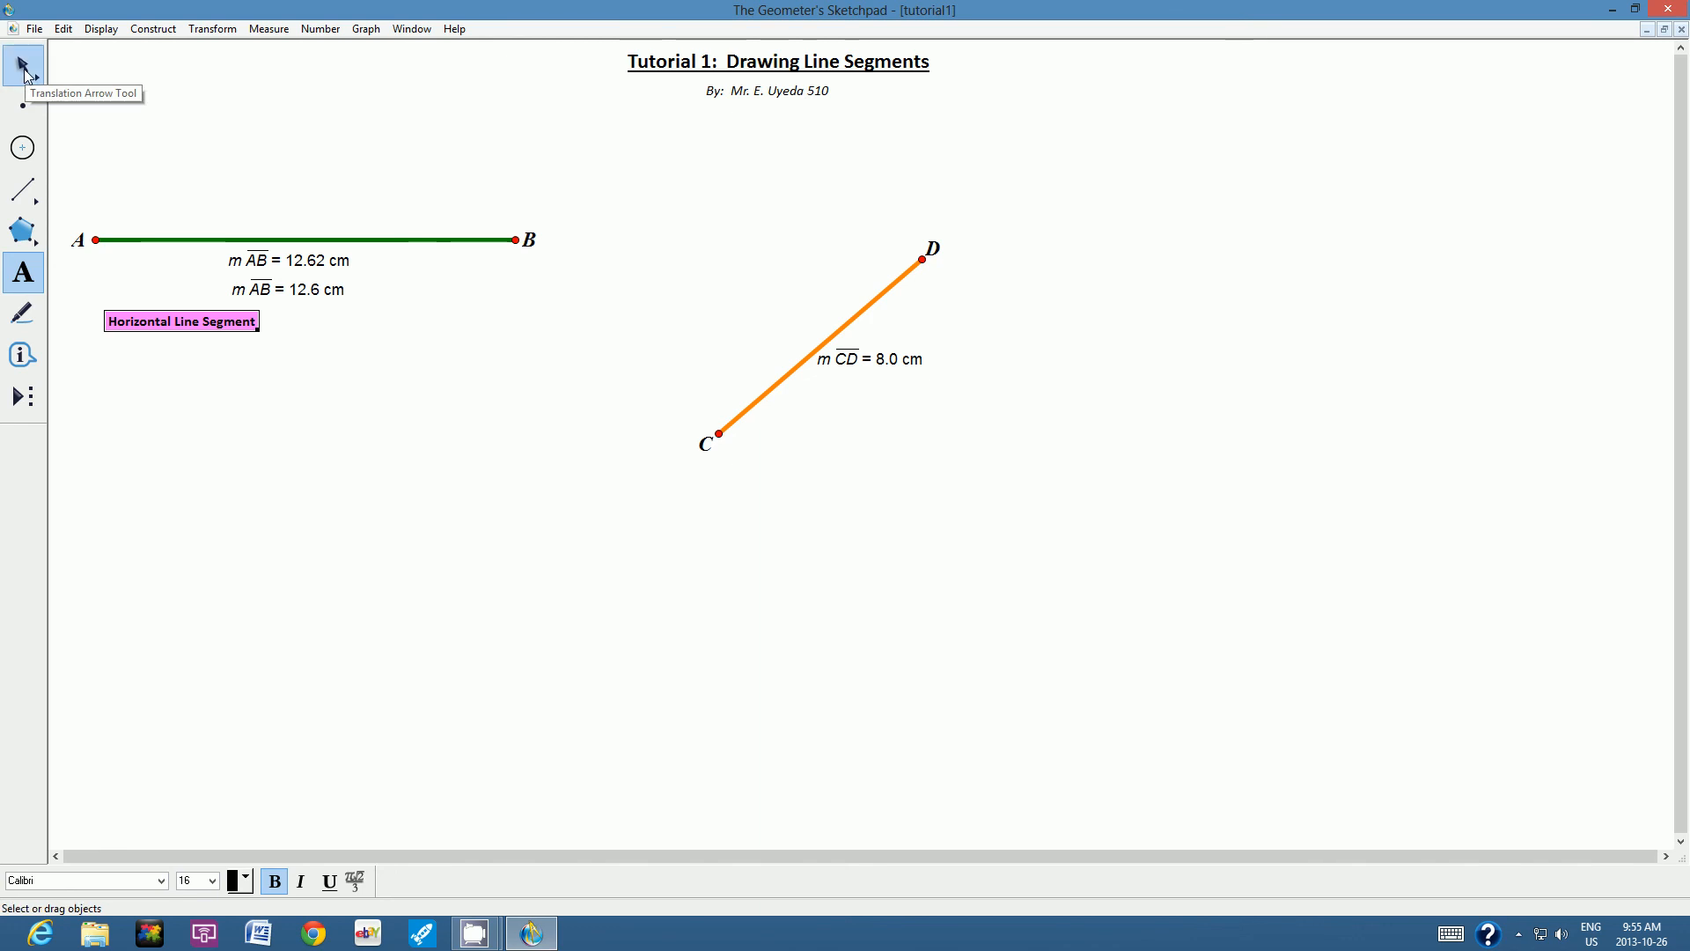
pyautogui.moveTo(159, 320); pyautogui.dragTo(265, 212)
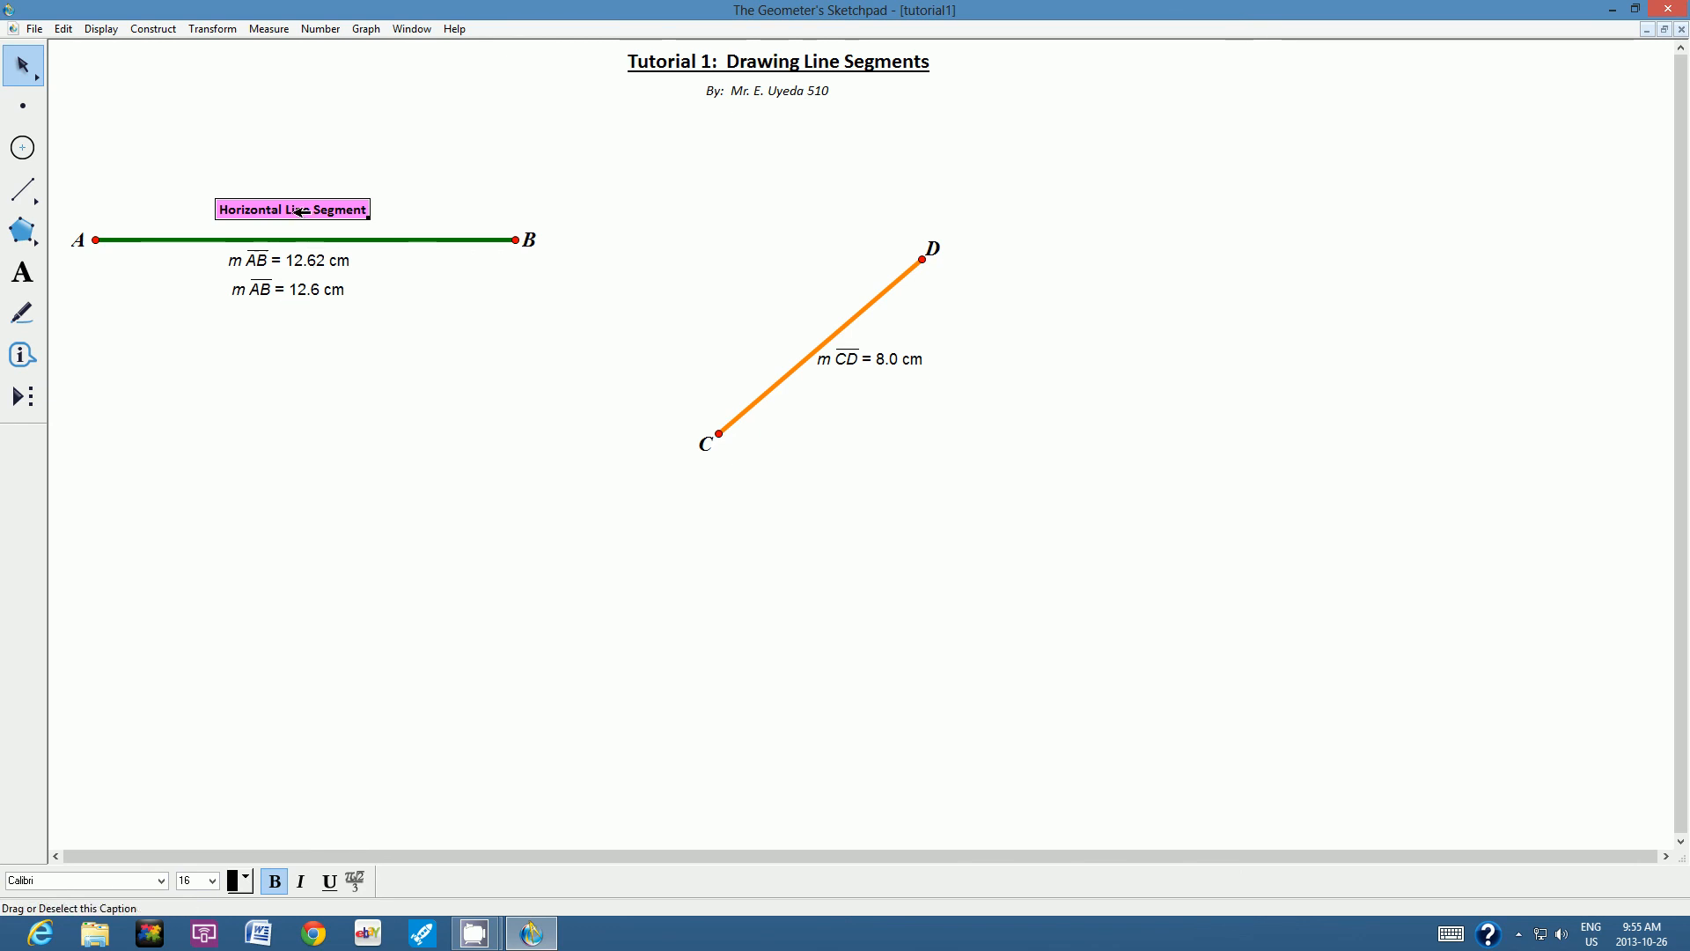
pyautogui.moveTo(299, 211); pyautogui.dragTo(299, 198)
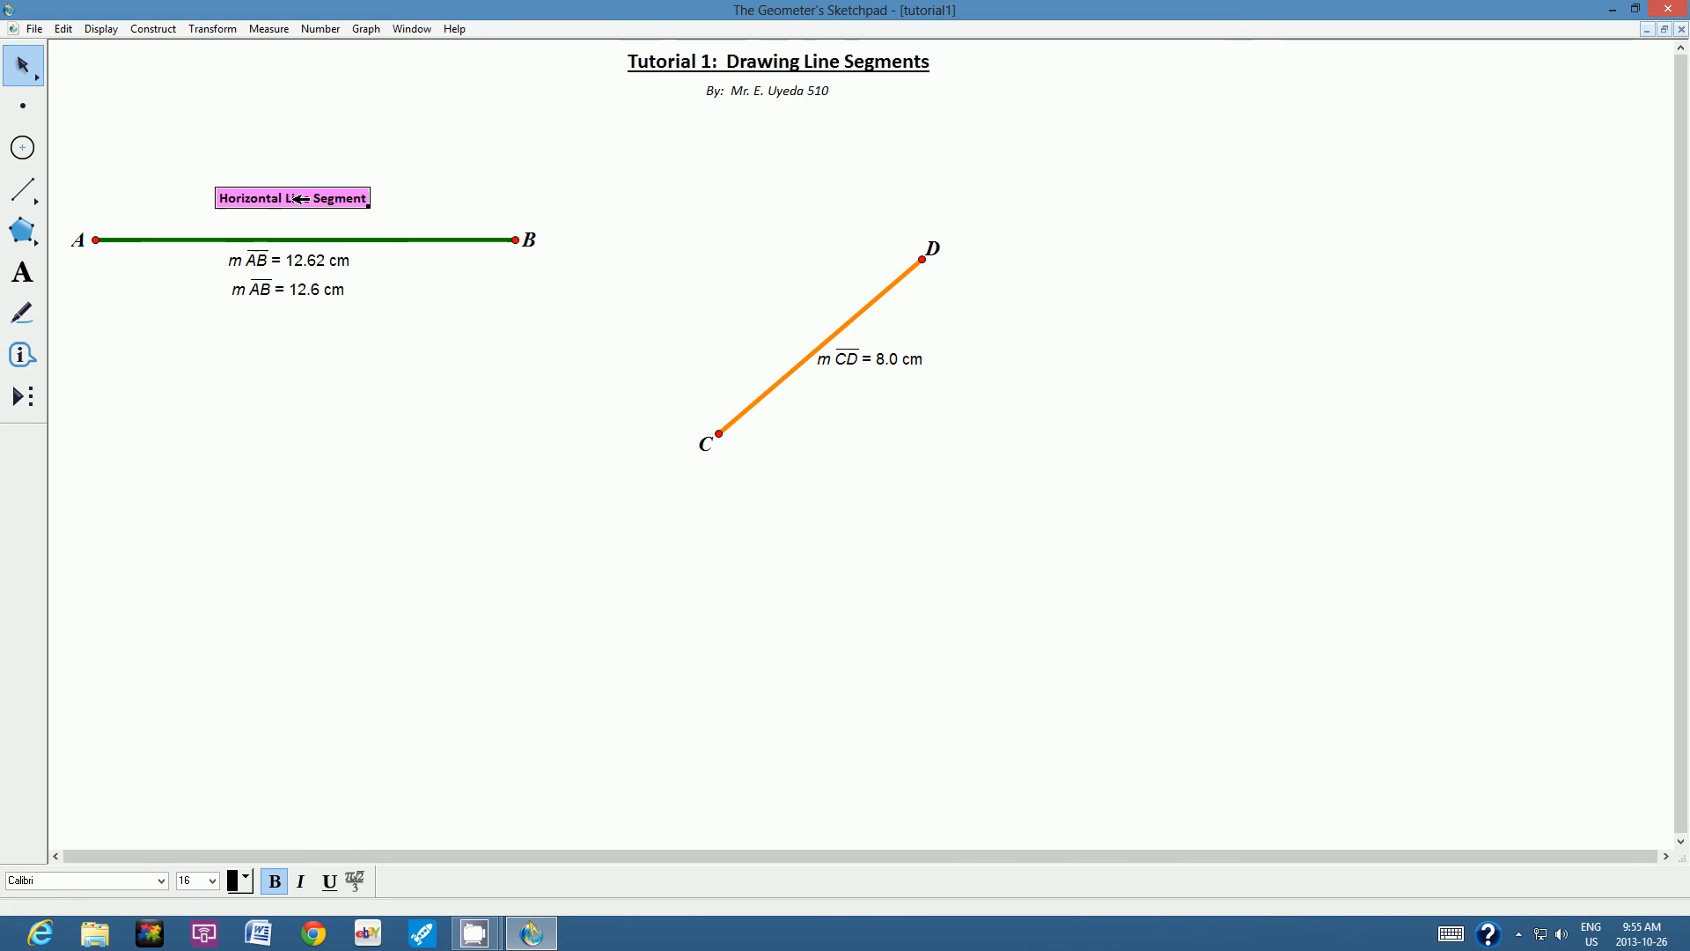
pyautogui.click(310, 110)
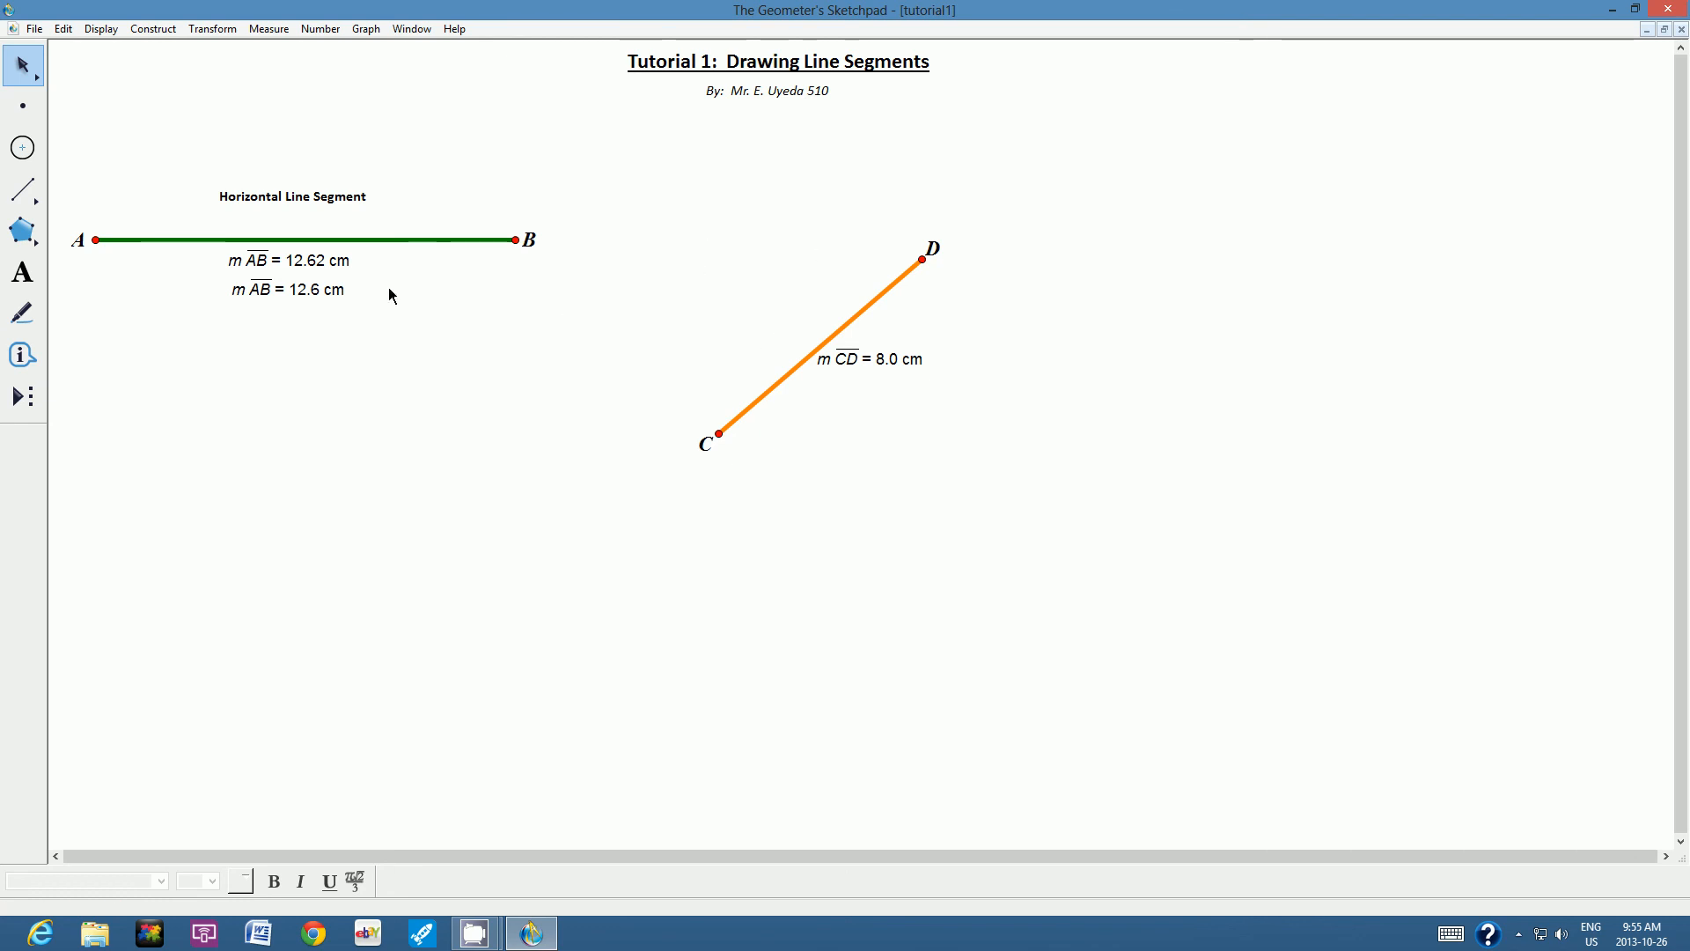
# - Add the bold caption "Diagonal Line Segment" beside the upper part of segment CD, on the side away from its measurement
pyautogui.click(35, 276)
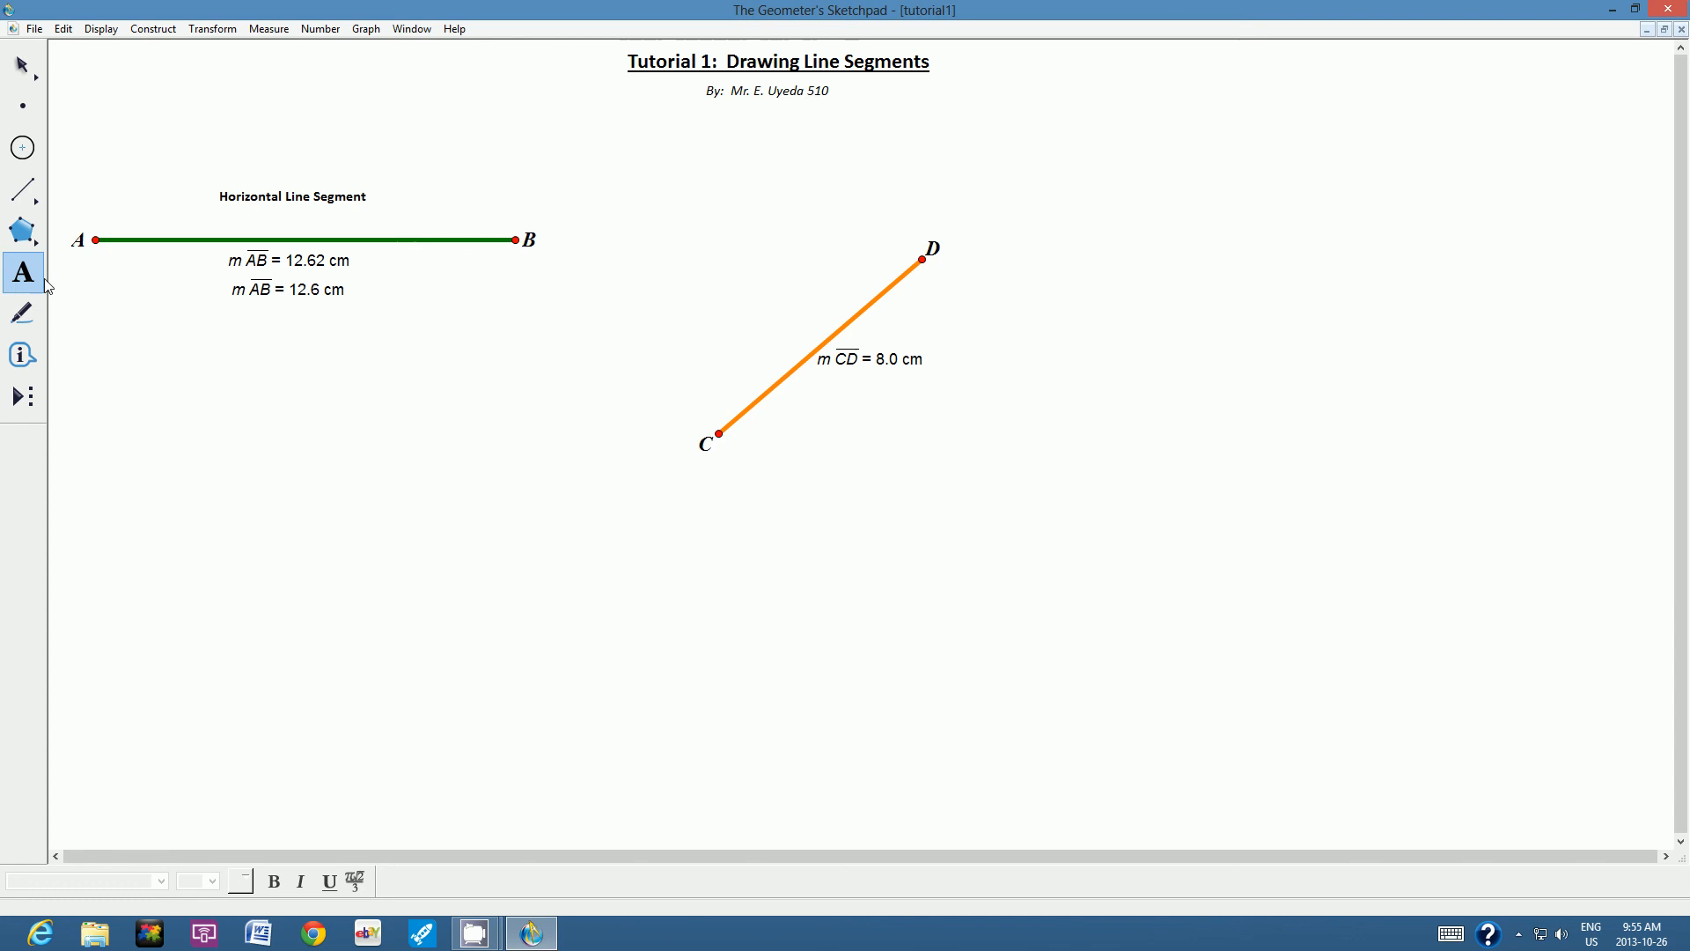
pyautogui.moveTo(623, 258); pyautogui.dragTo(887, 294)
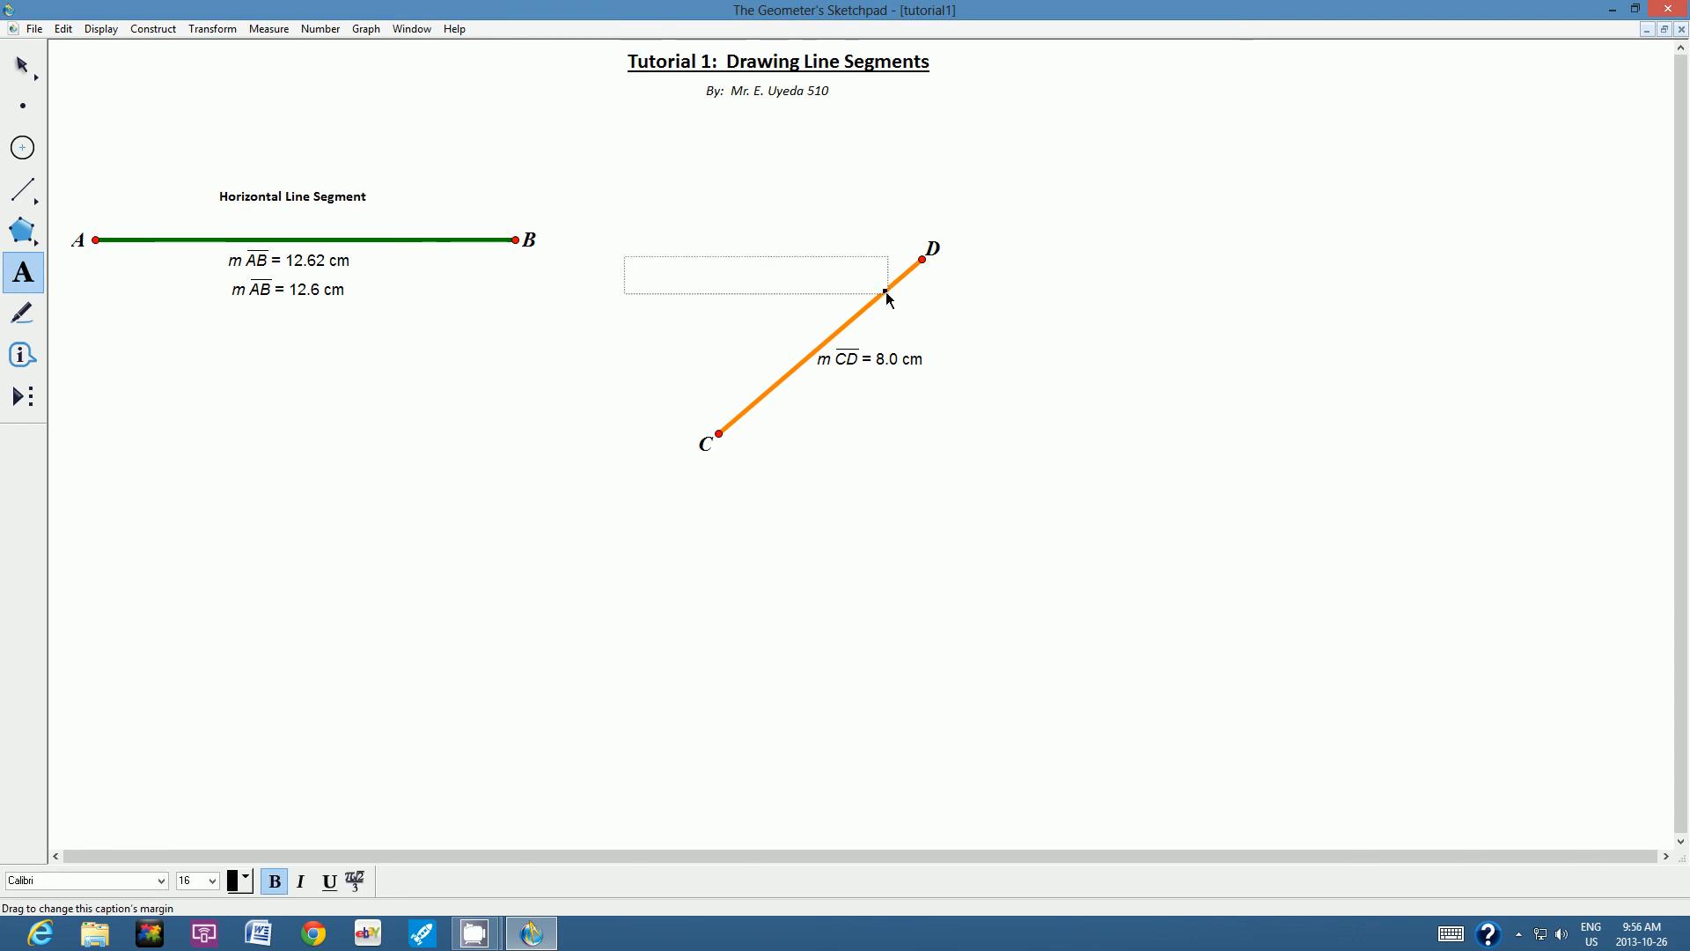
pyautogui.write('Diga')
pyautogui.press('BackSpace')
pyautogui.write('agonal Line S')
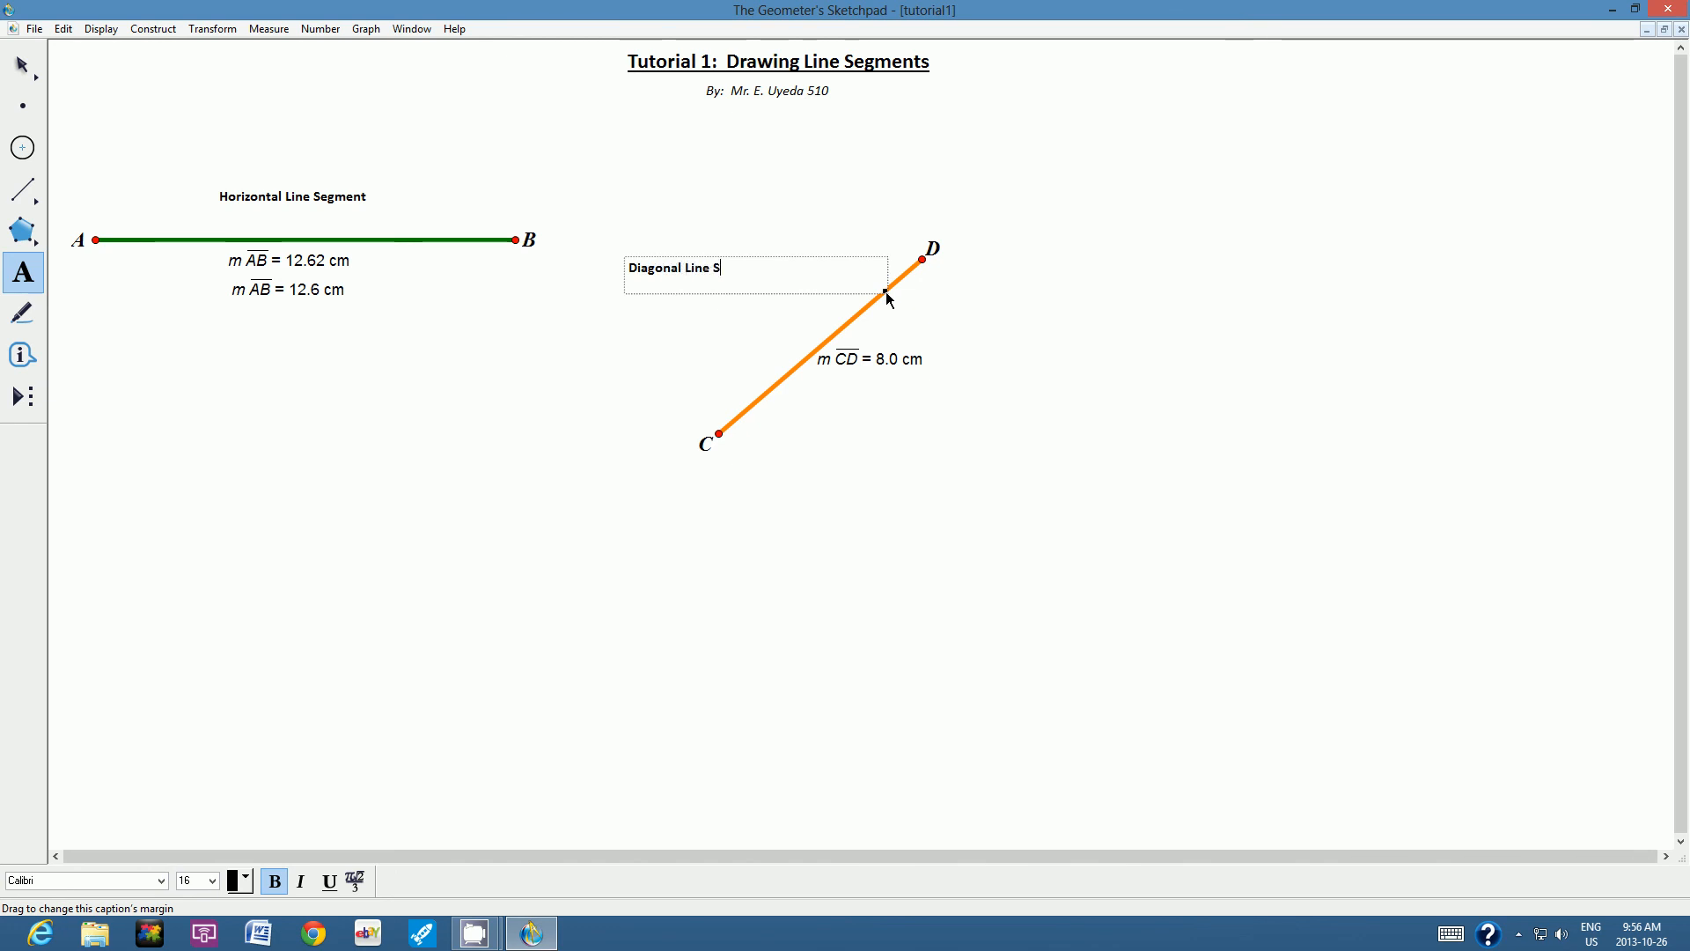
pyautogui.write('egment')
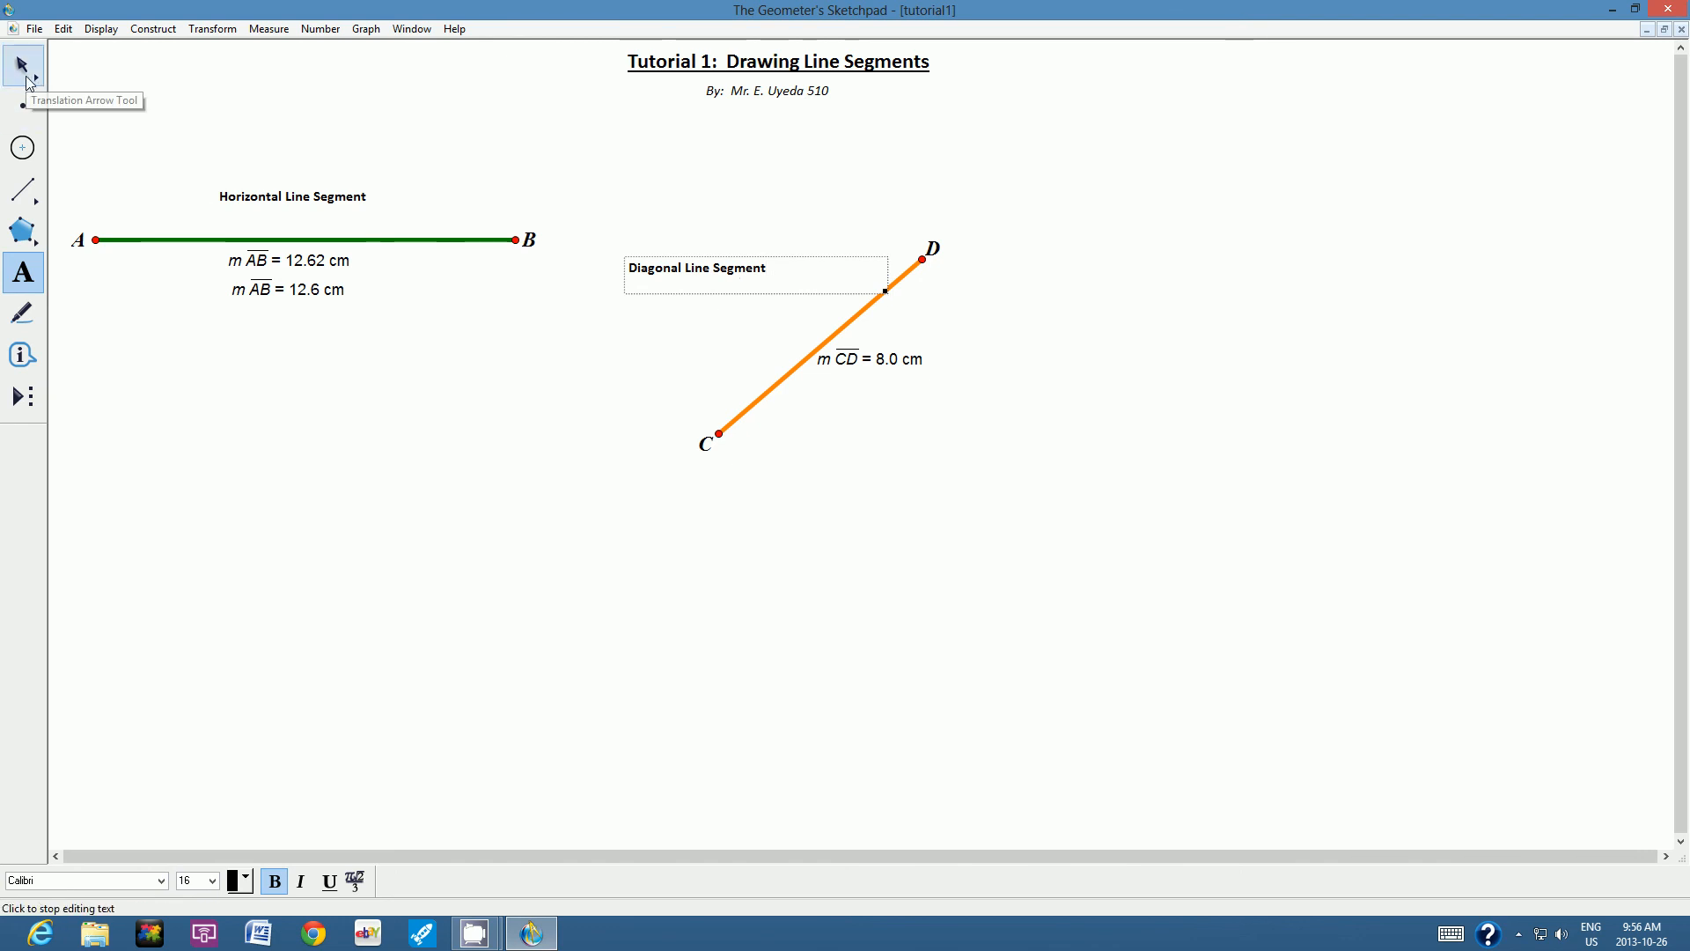
# - Move the "Diagonal Line Segment" caption next to the middle of segment CD, just above its measurement, and deselect it
pyautogui.click(26, 77)
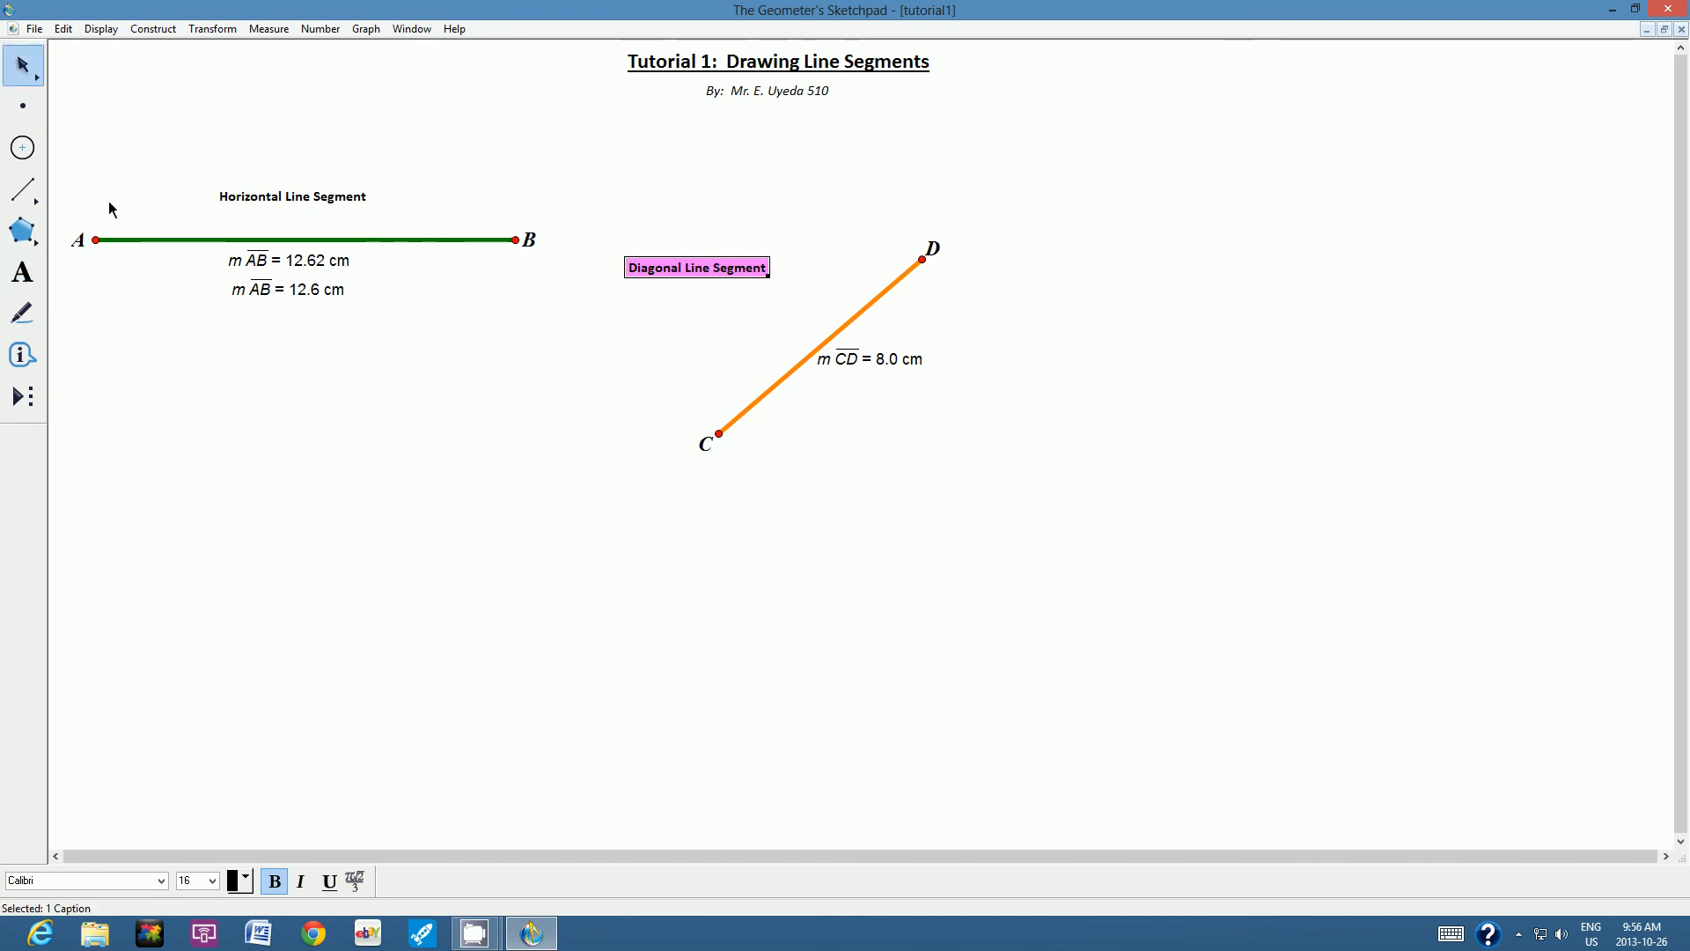
pyautogui.moveTo(664, 267); pyautogui.dragTo(736, 313)
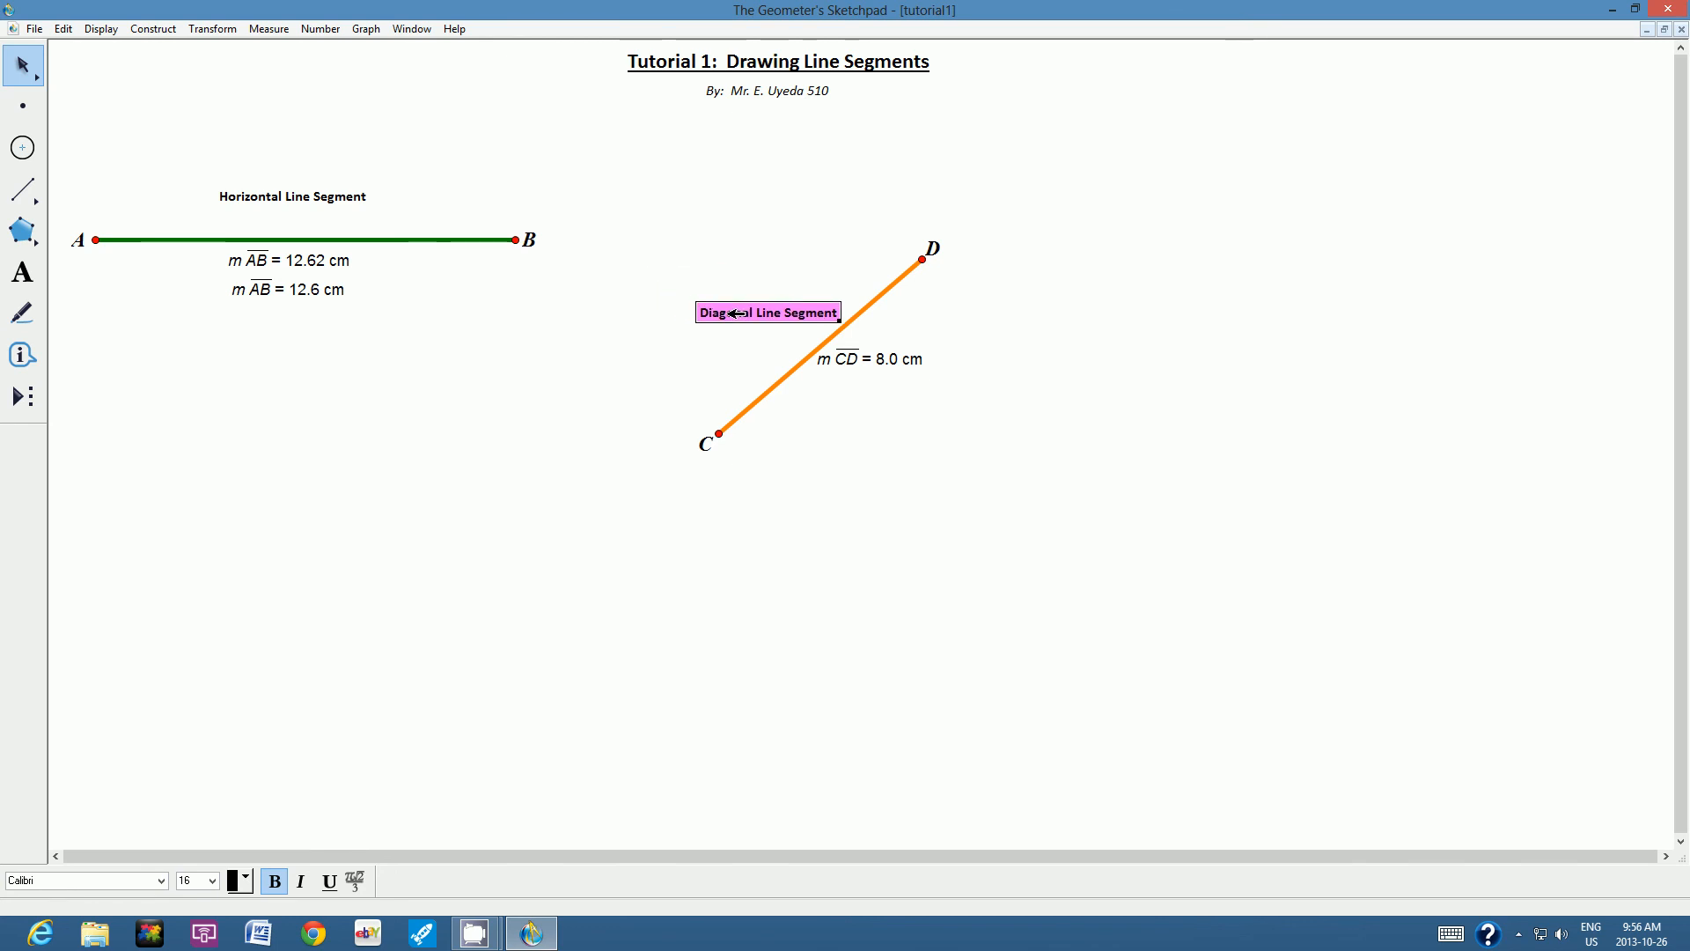
pyautogui.click(851, 186)
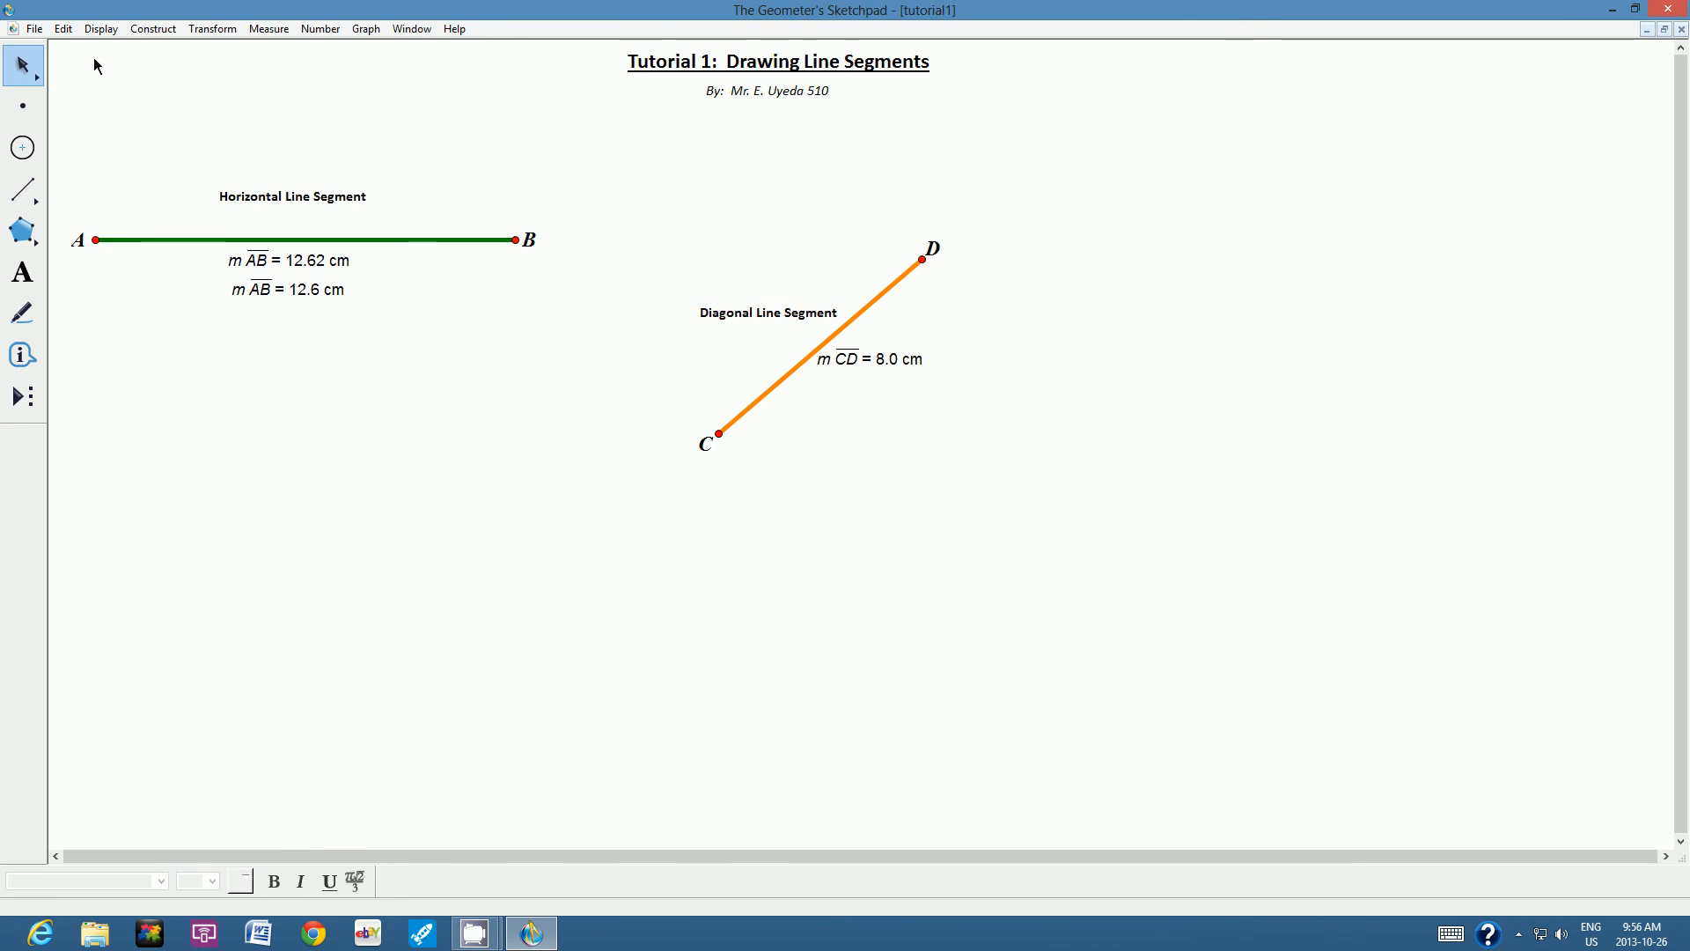
# - Save the finished sketch under its existing file name
pyautogui.click(33, 29)
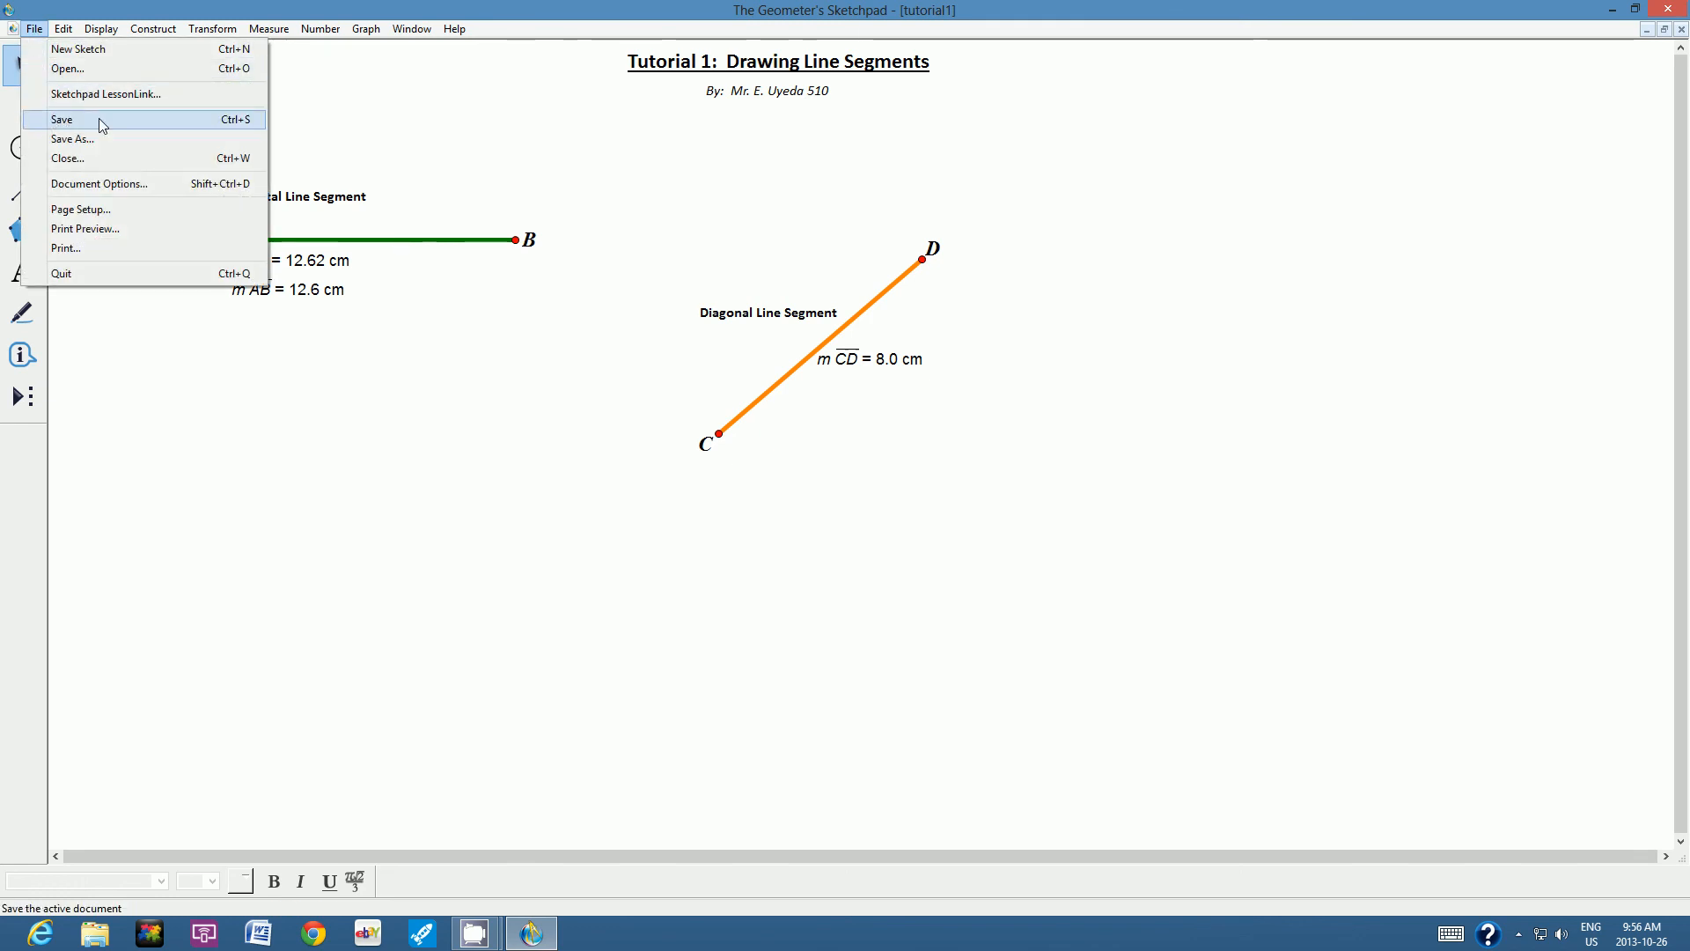
pyautogui.click(247, 123)
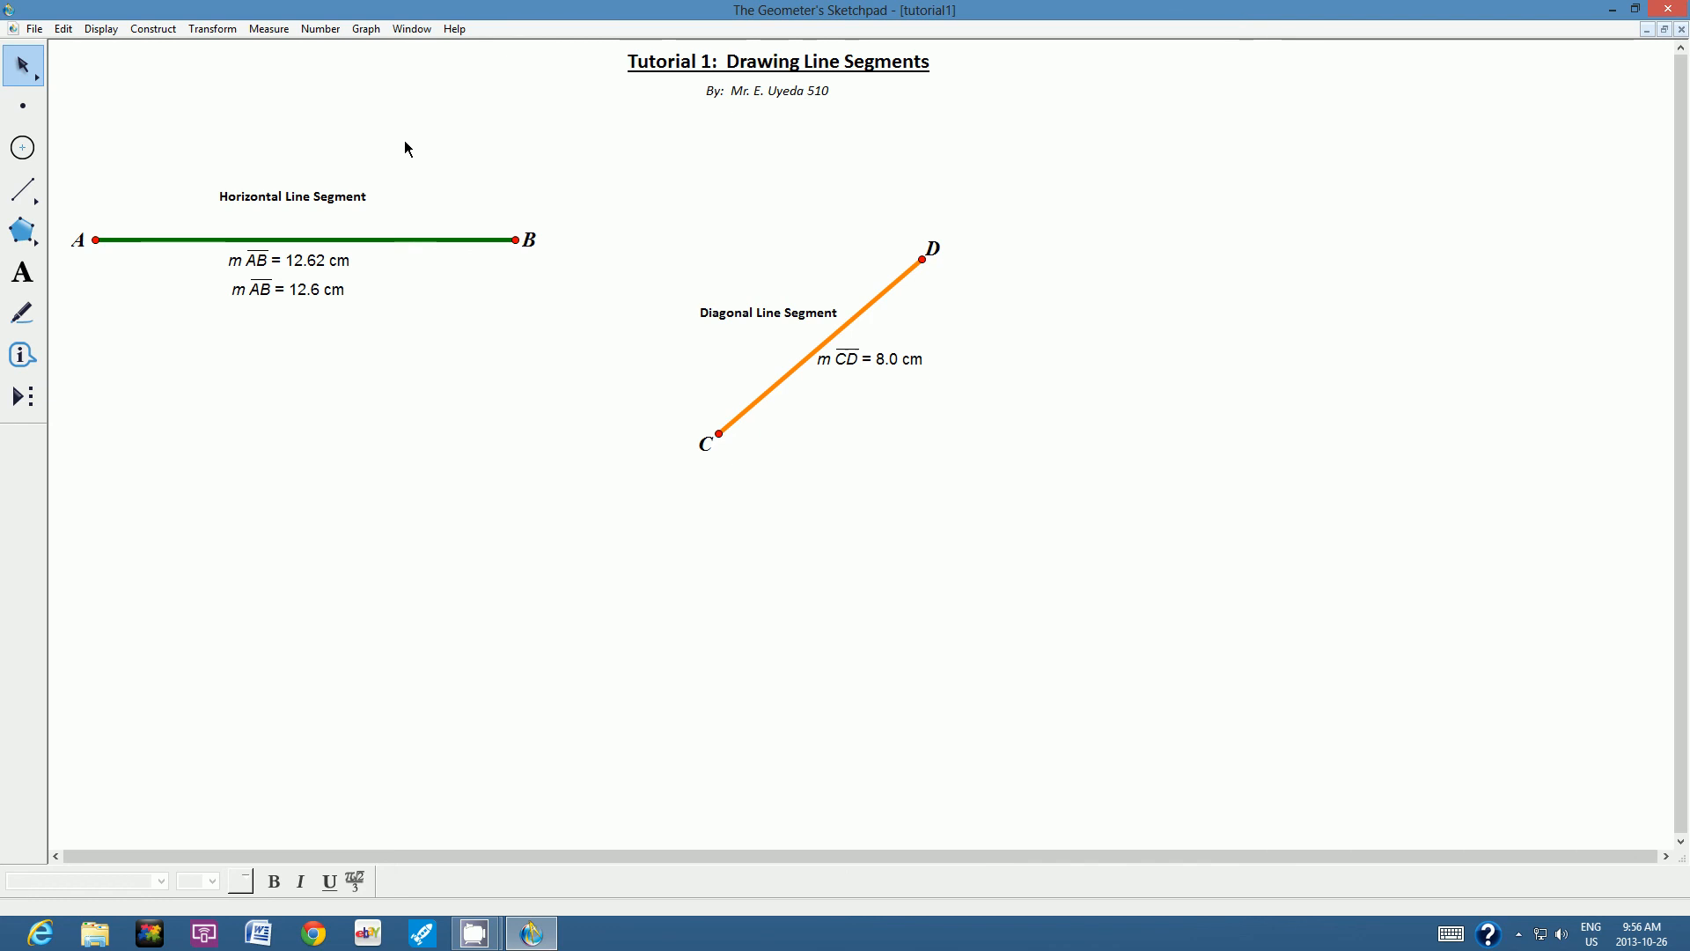
pyautogui.moveTo(474, 932)
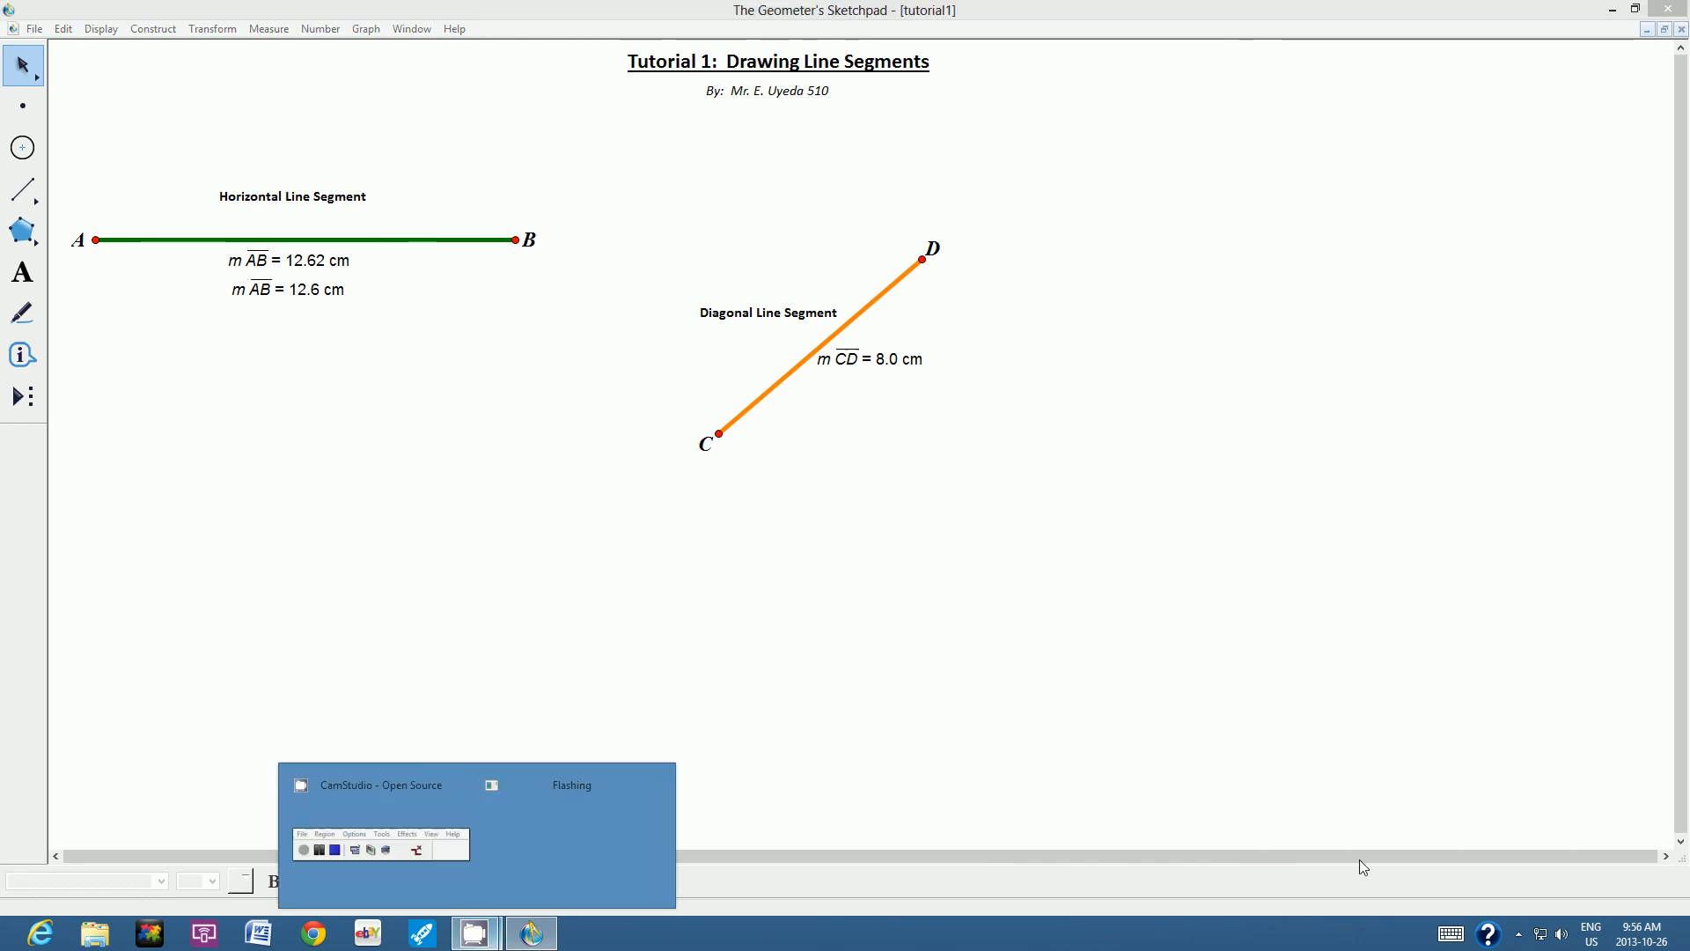